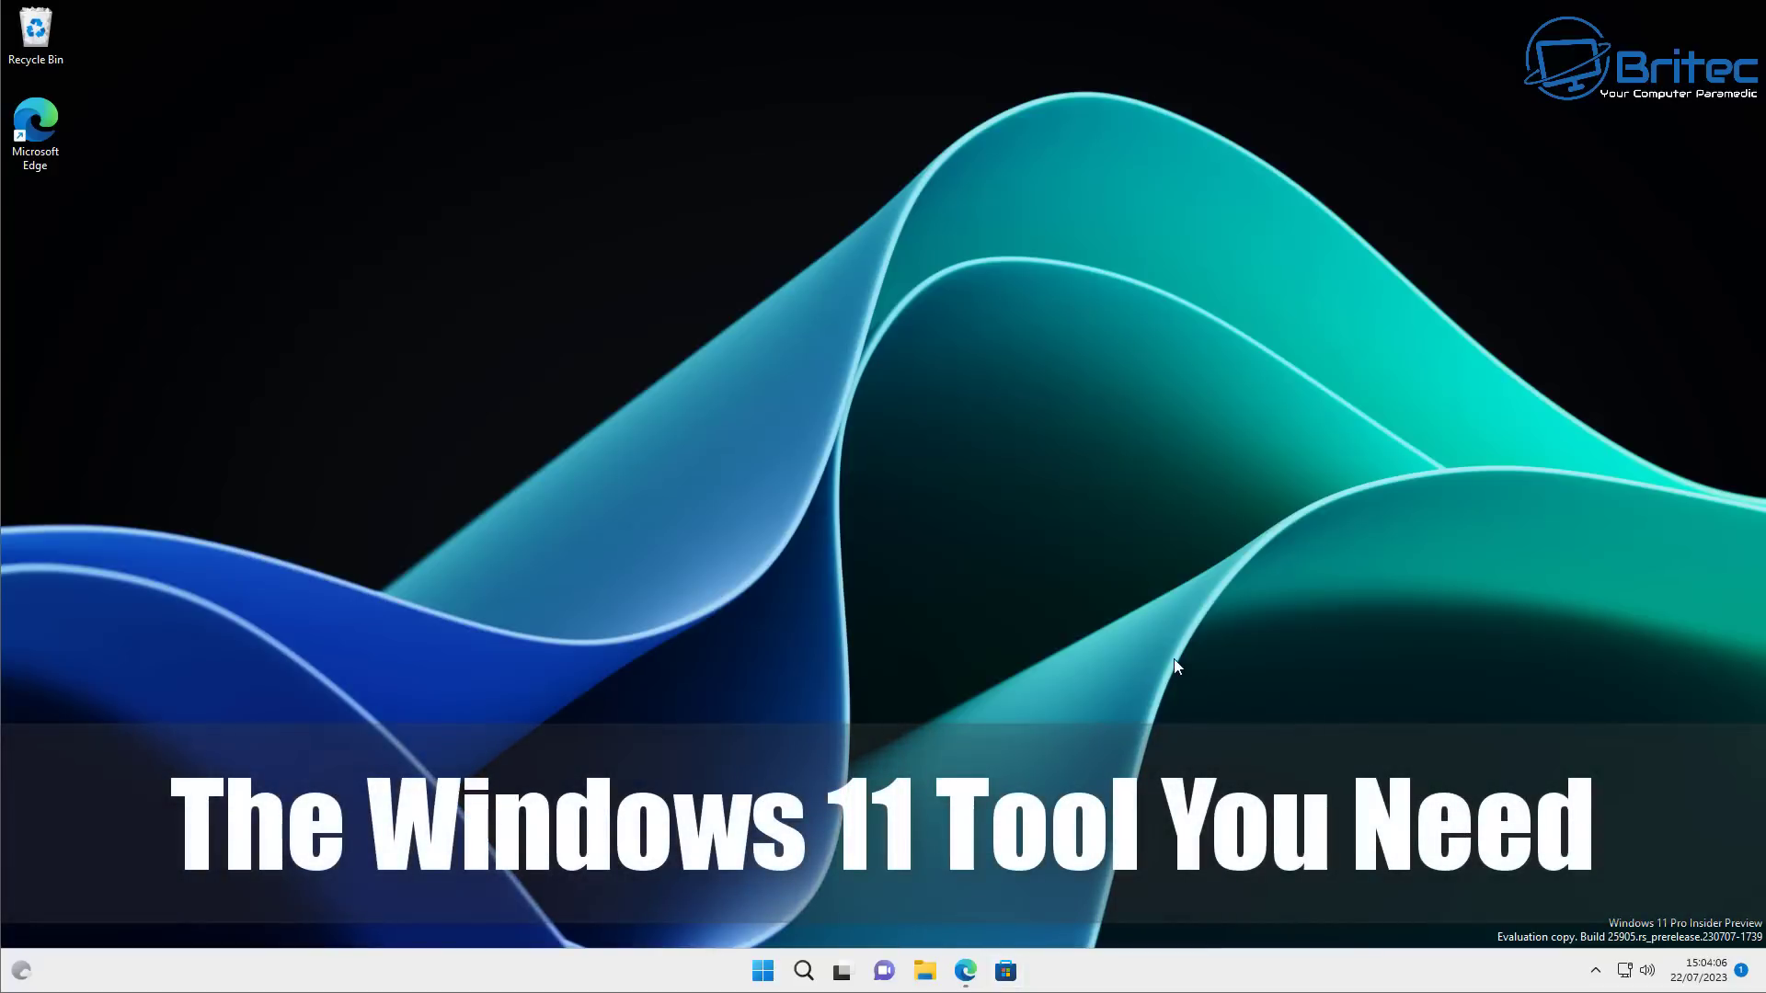
# Look over the default Windows 11 Start menu and the desktop's classic full context menu.
pyautogui.click(764, 972)
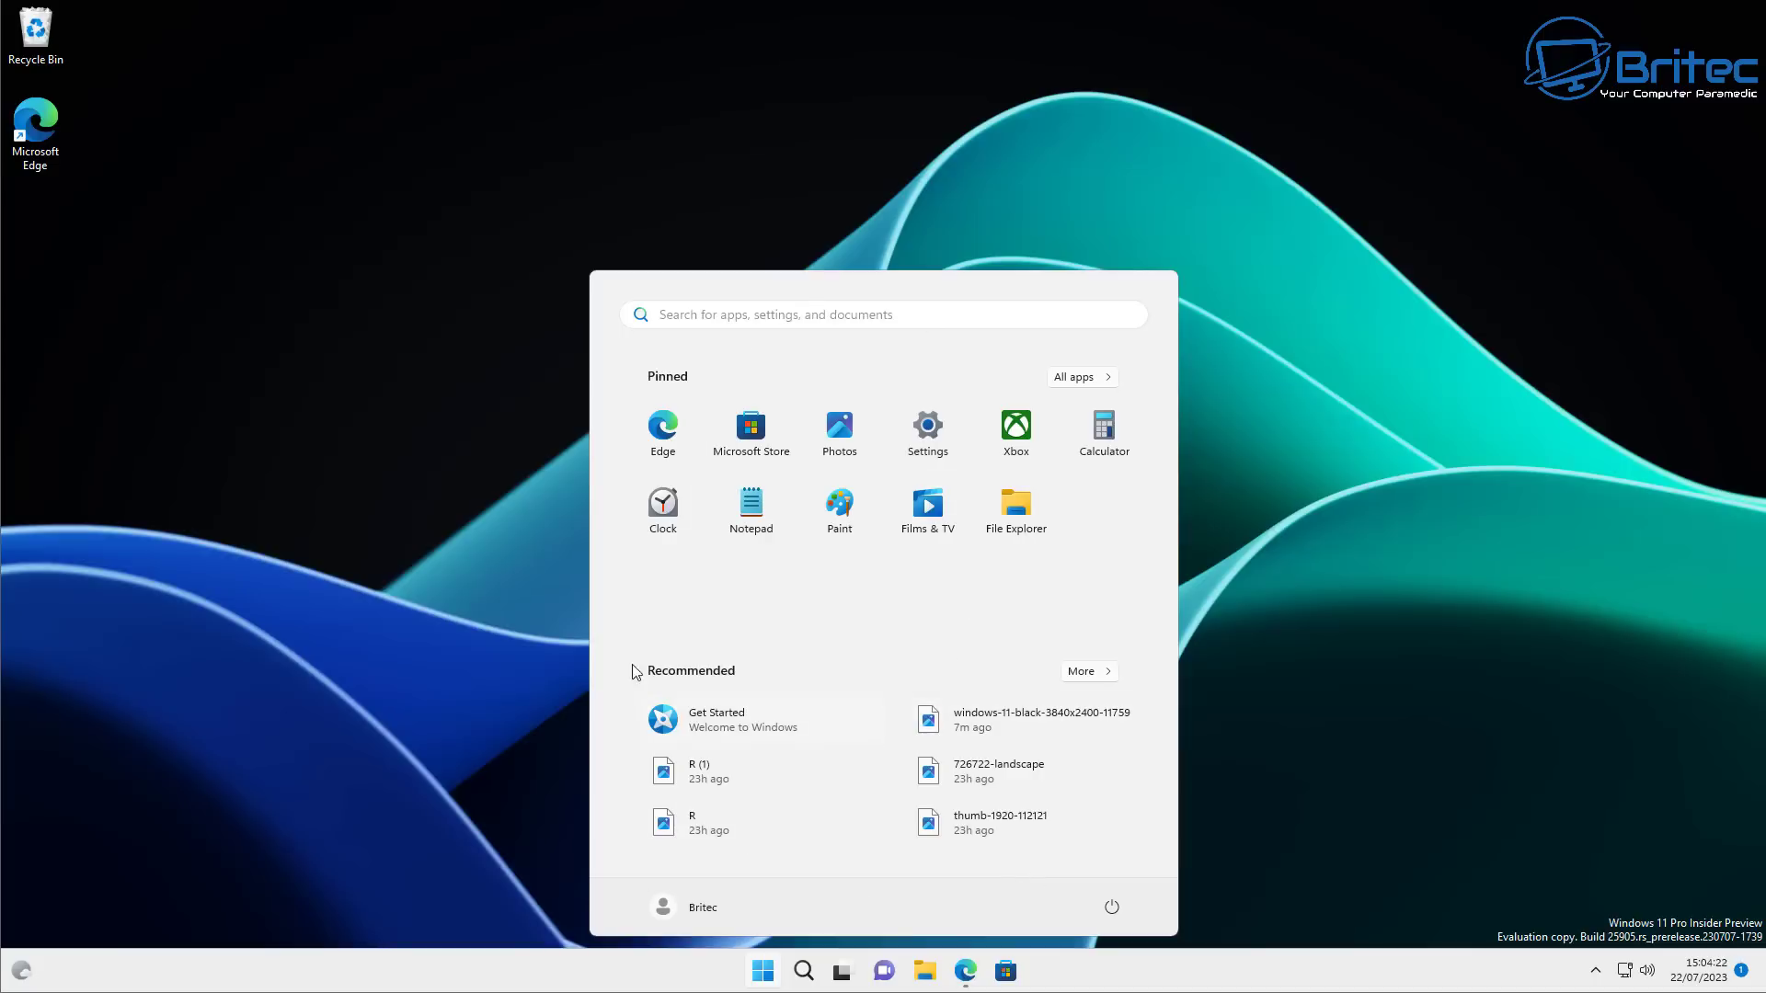
pyautogui.click(517, 682)
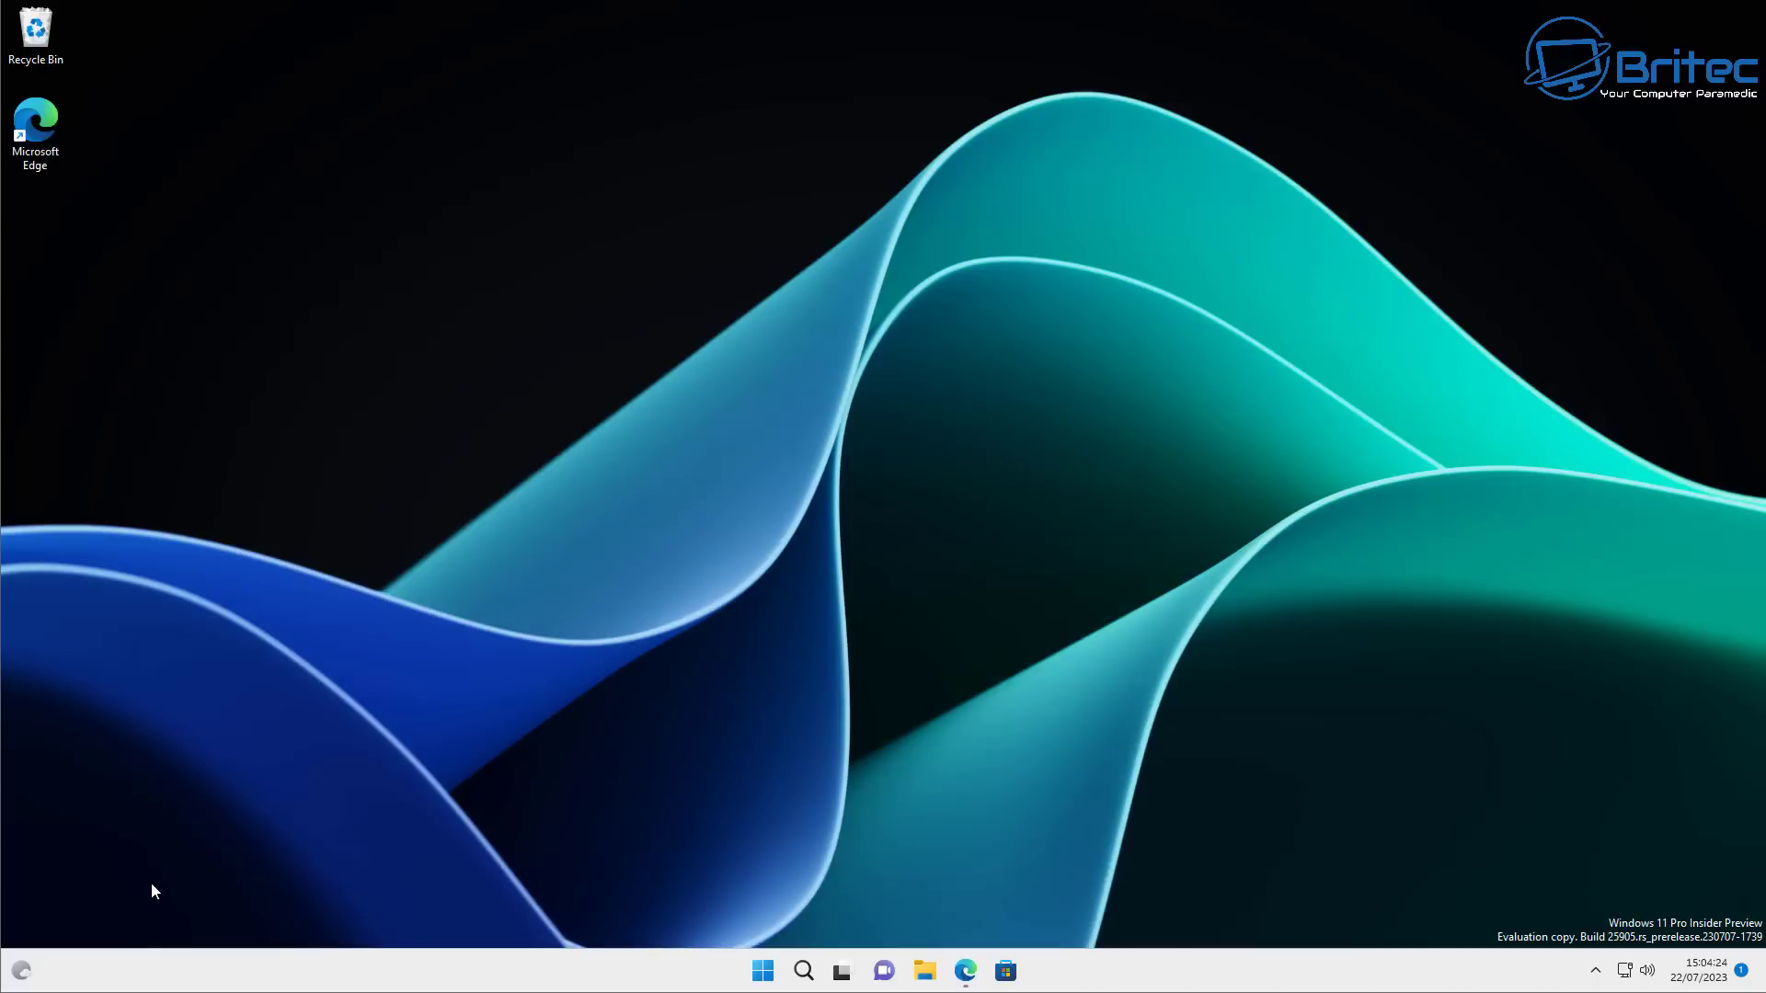
pyautogui.rightClick(772, 330)
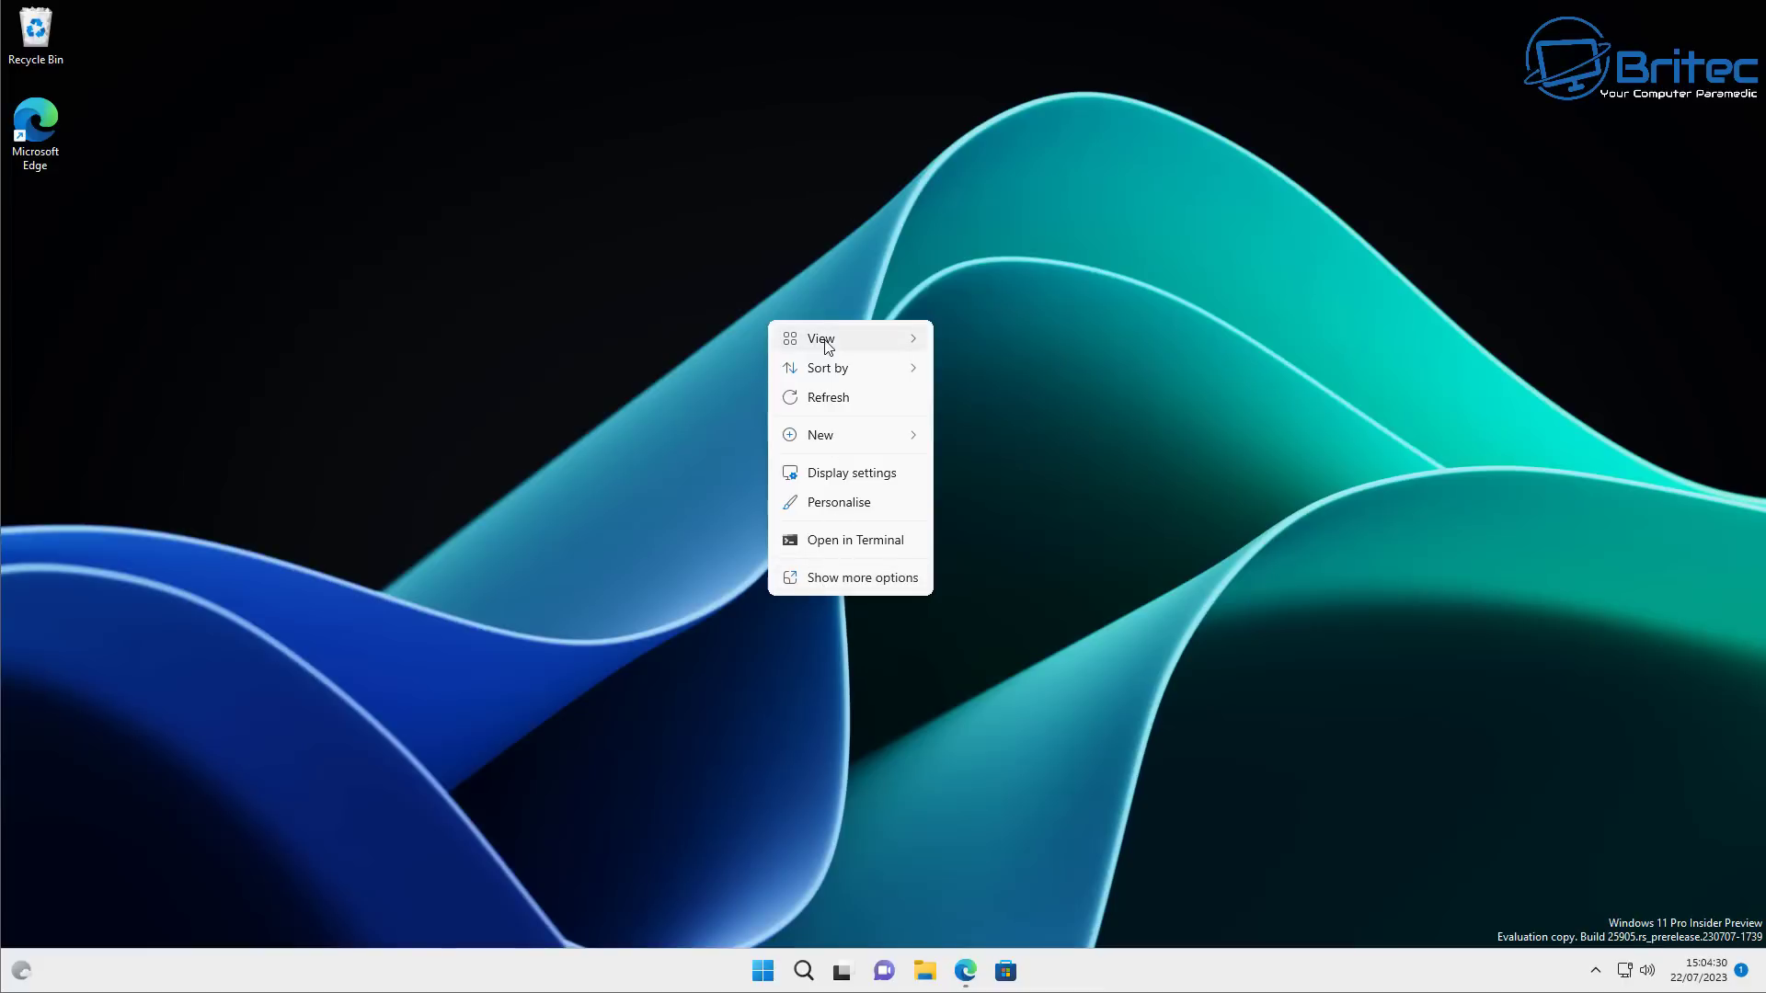
pyautogui.click(823, 577)
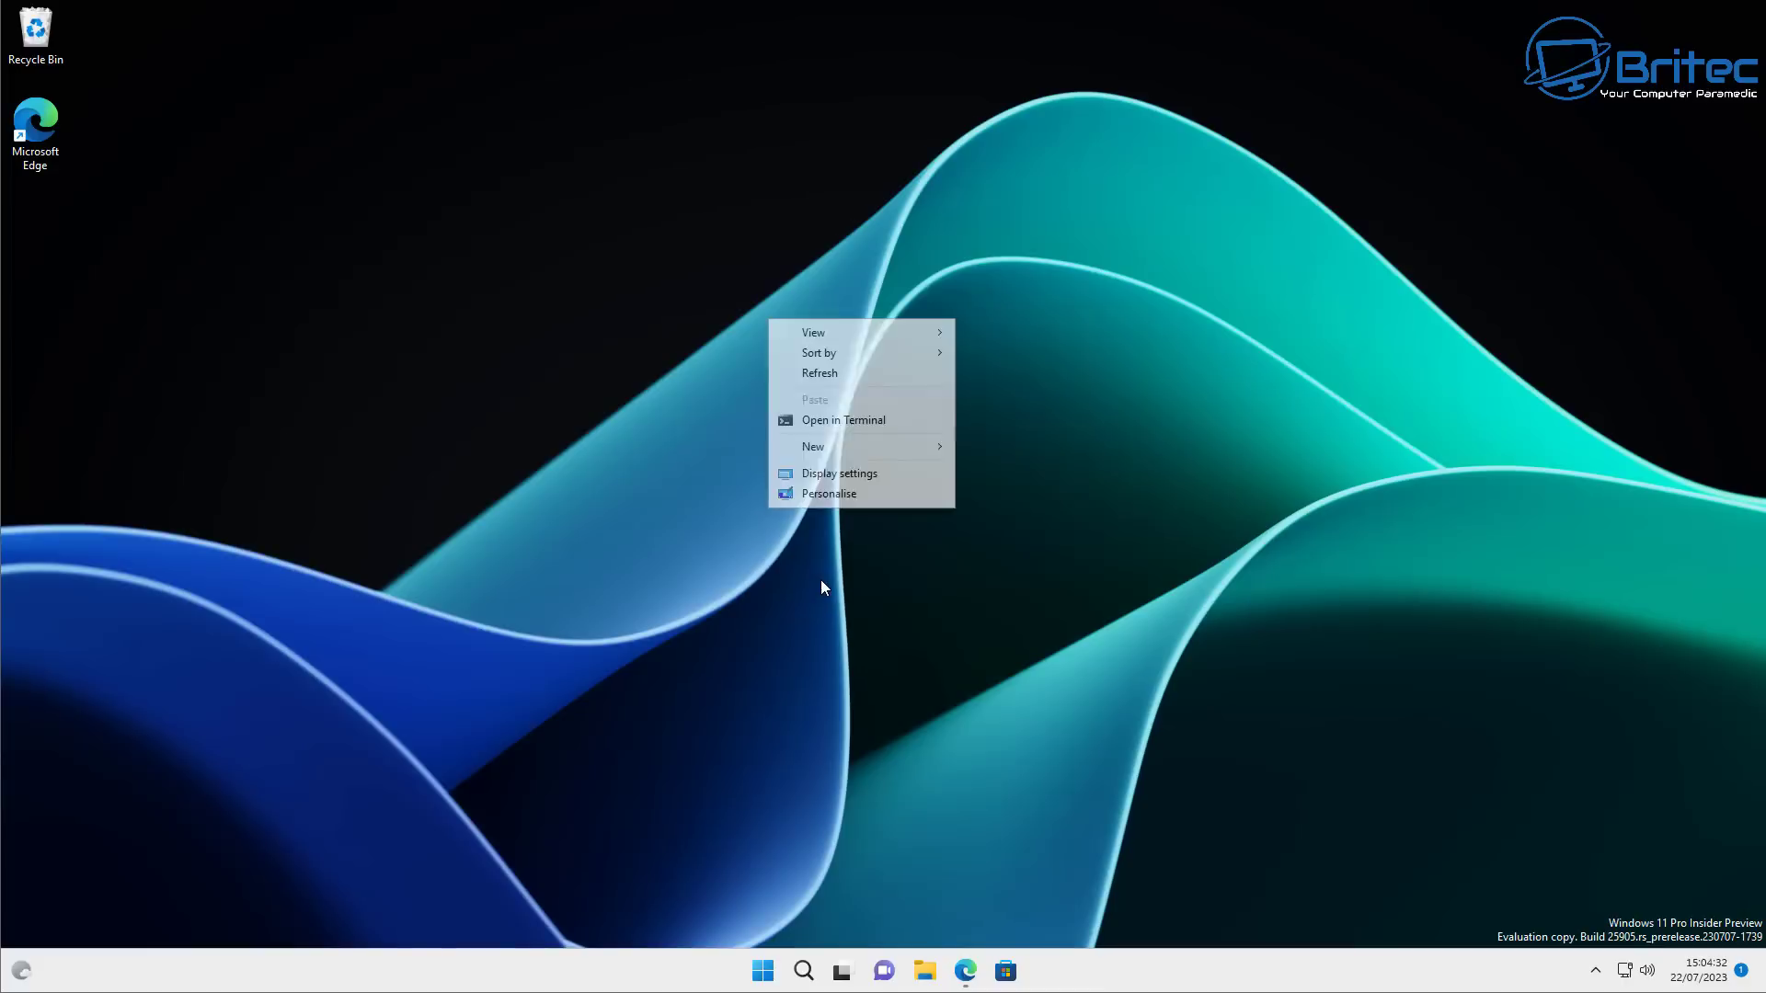
pyautogui.click(705, 548)
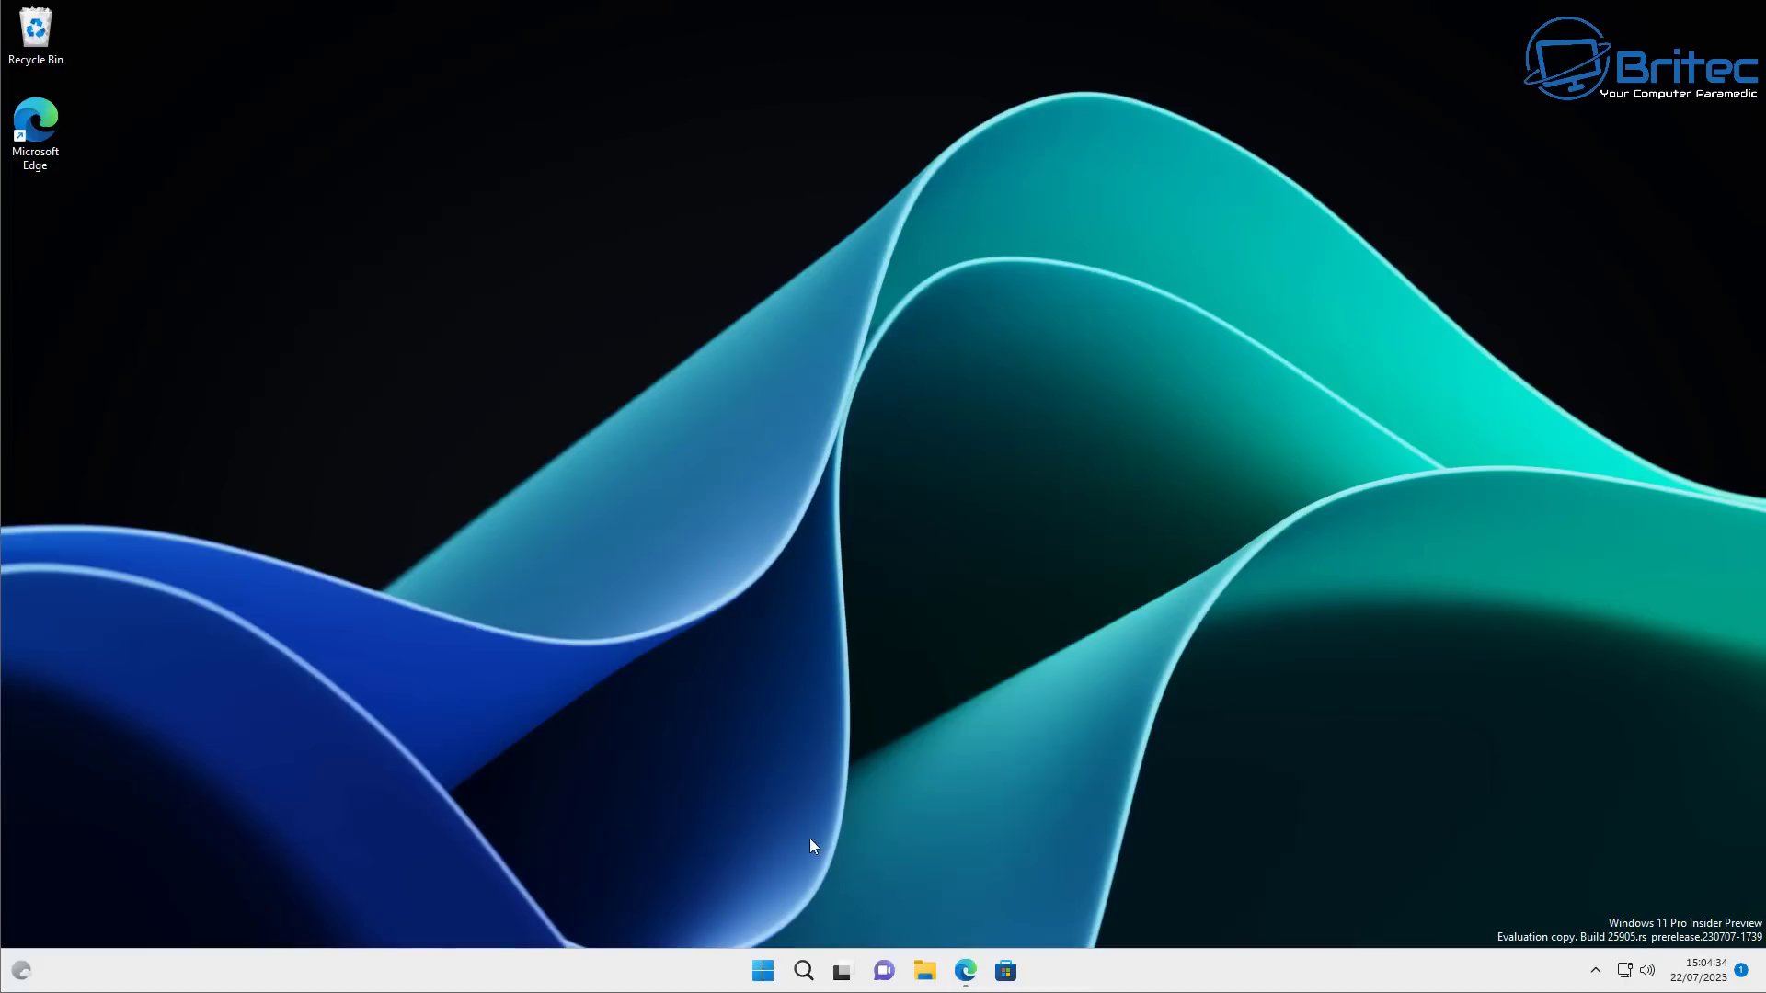
pyautogui.click(763, 971)
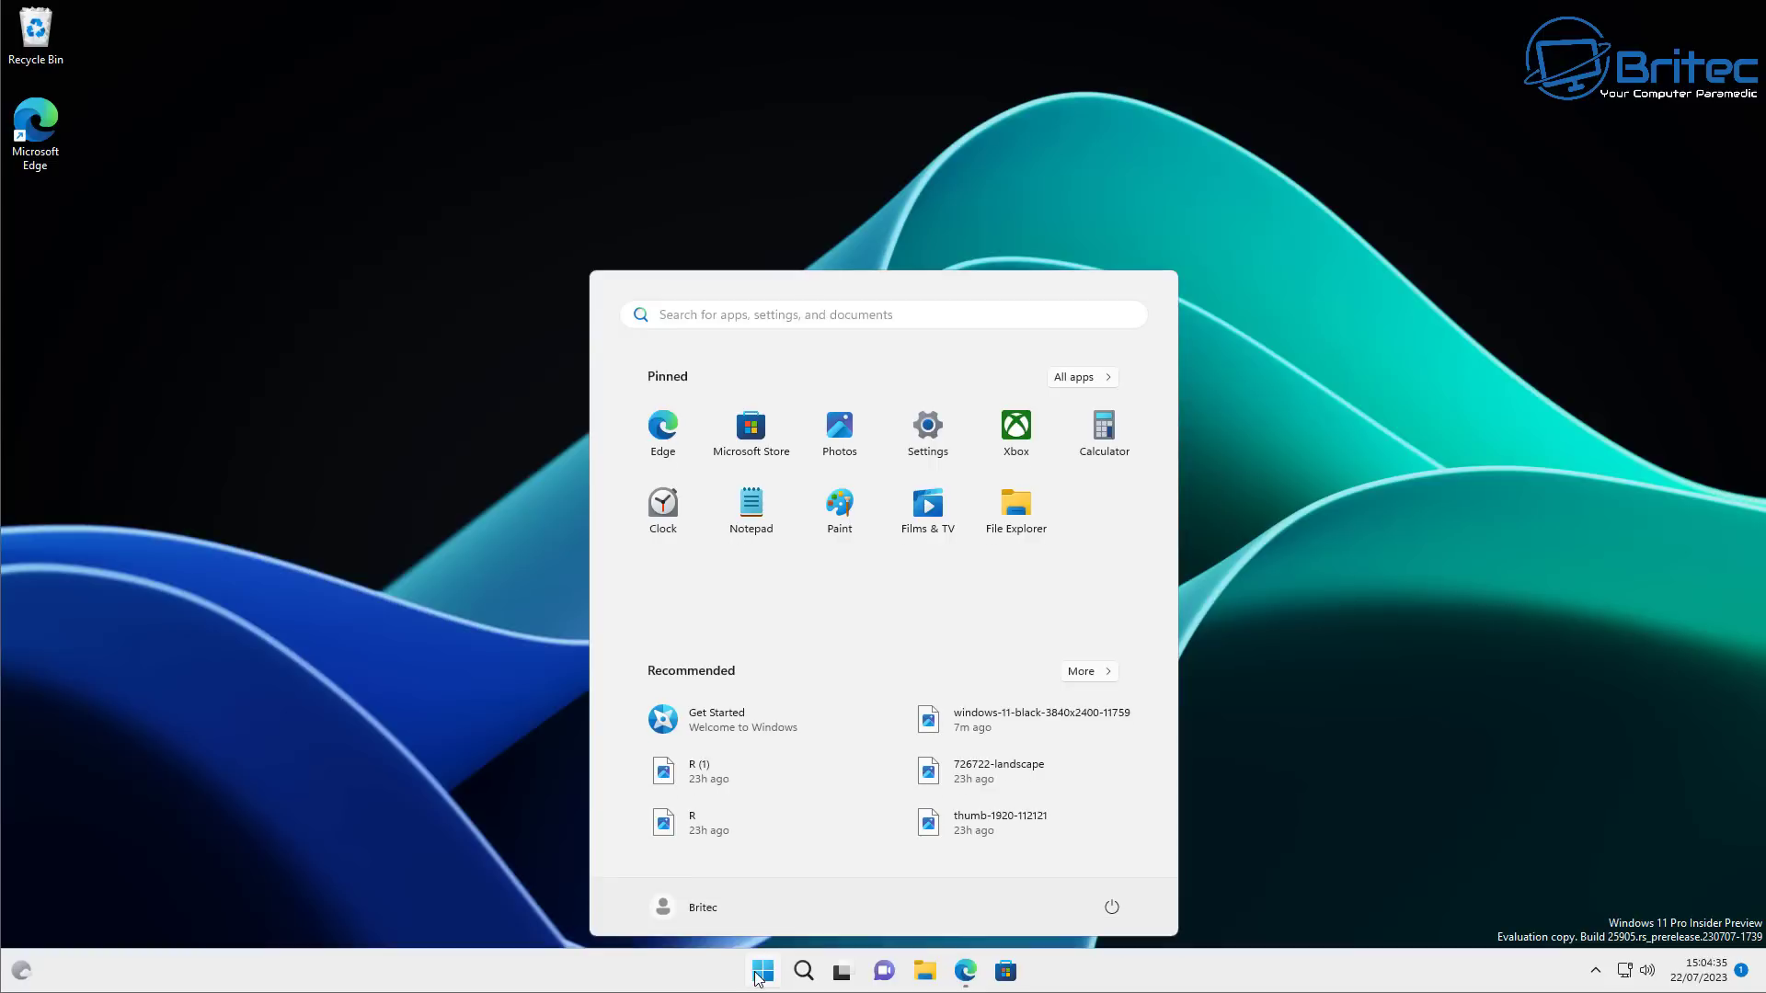
pyautogui.click(1258, 609)
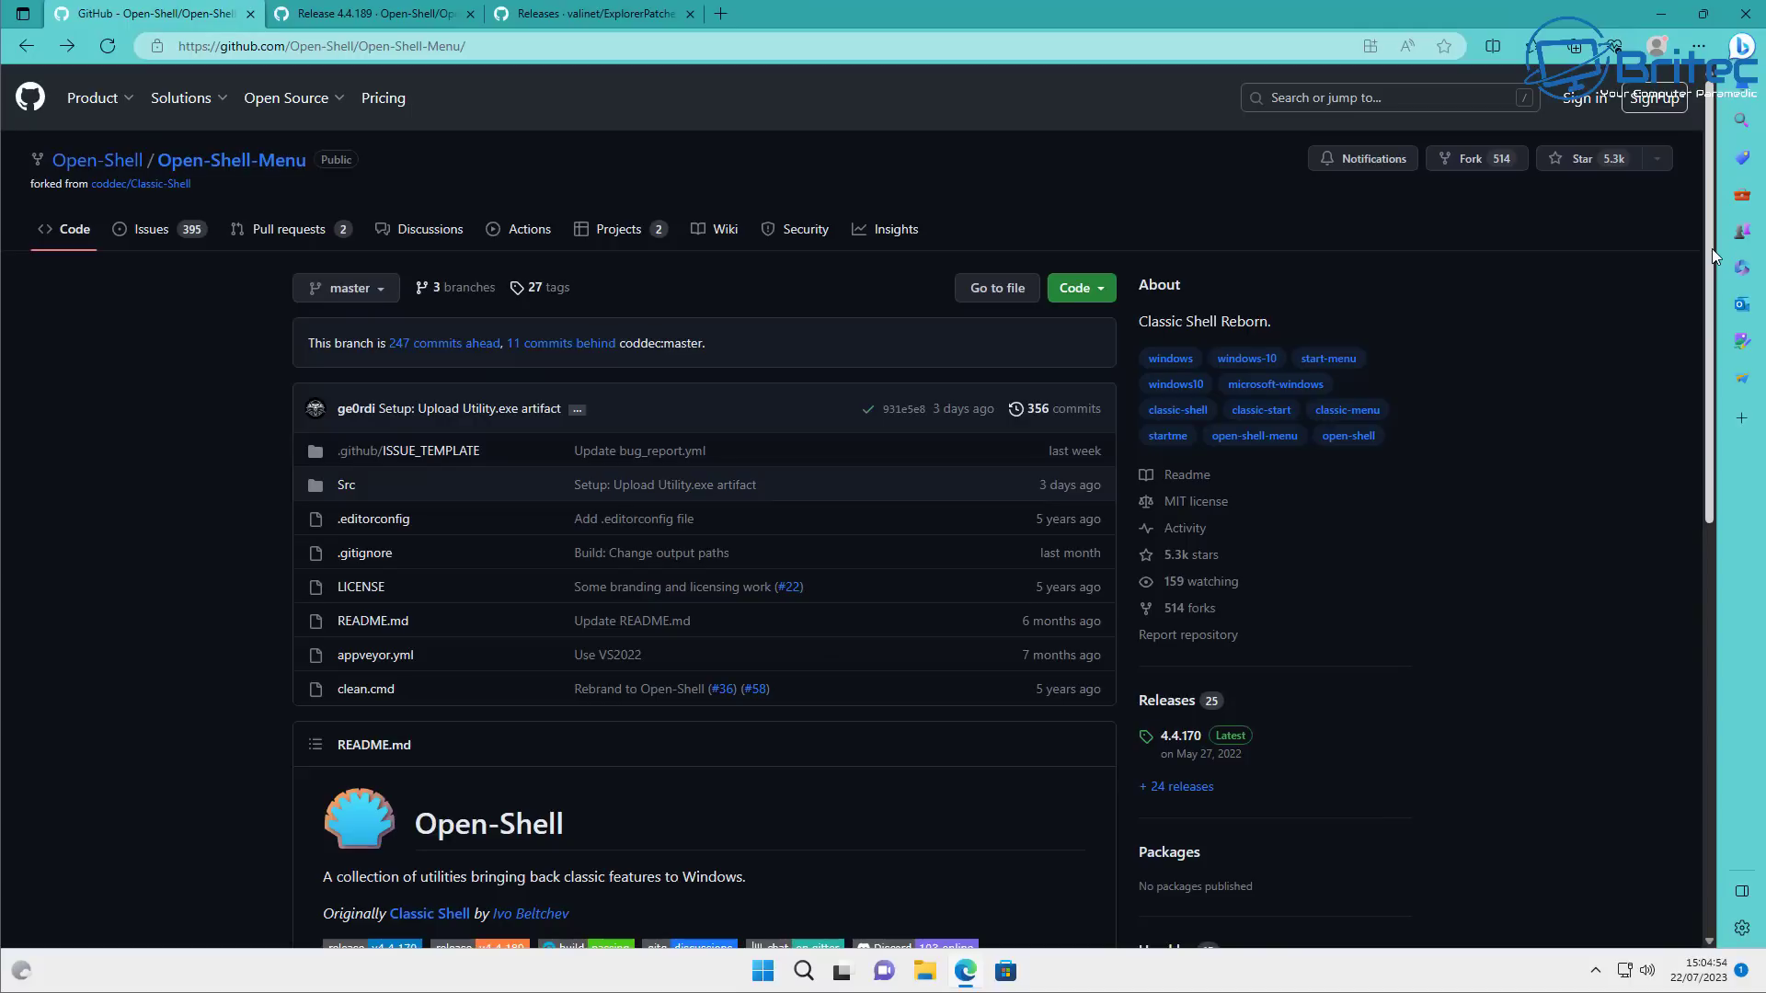
# Open the Open-Shell-Menu 4.4.170 release, then switch to the Release 4.4.189 page.
pyautogui.moveTo(1712, 248); pyautogui.dragTo(1682, 398)
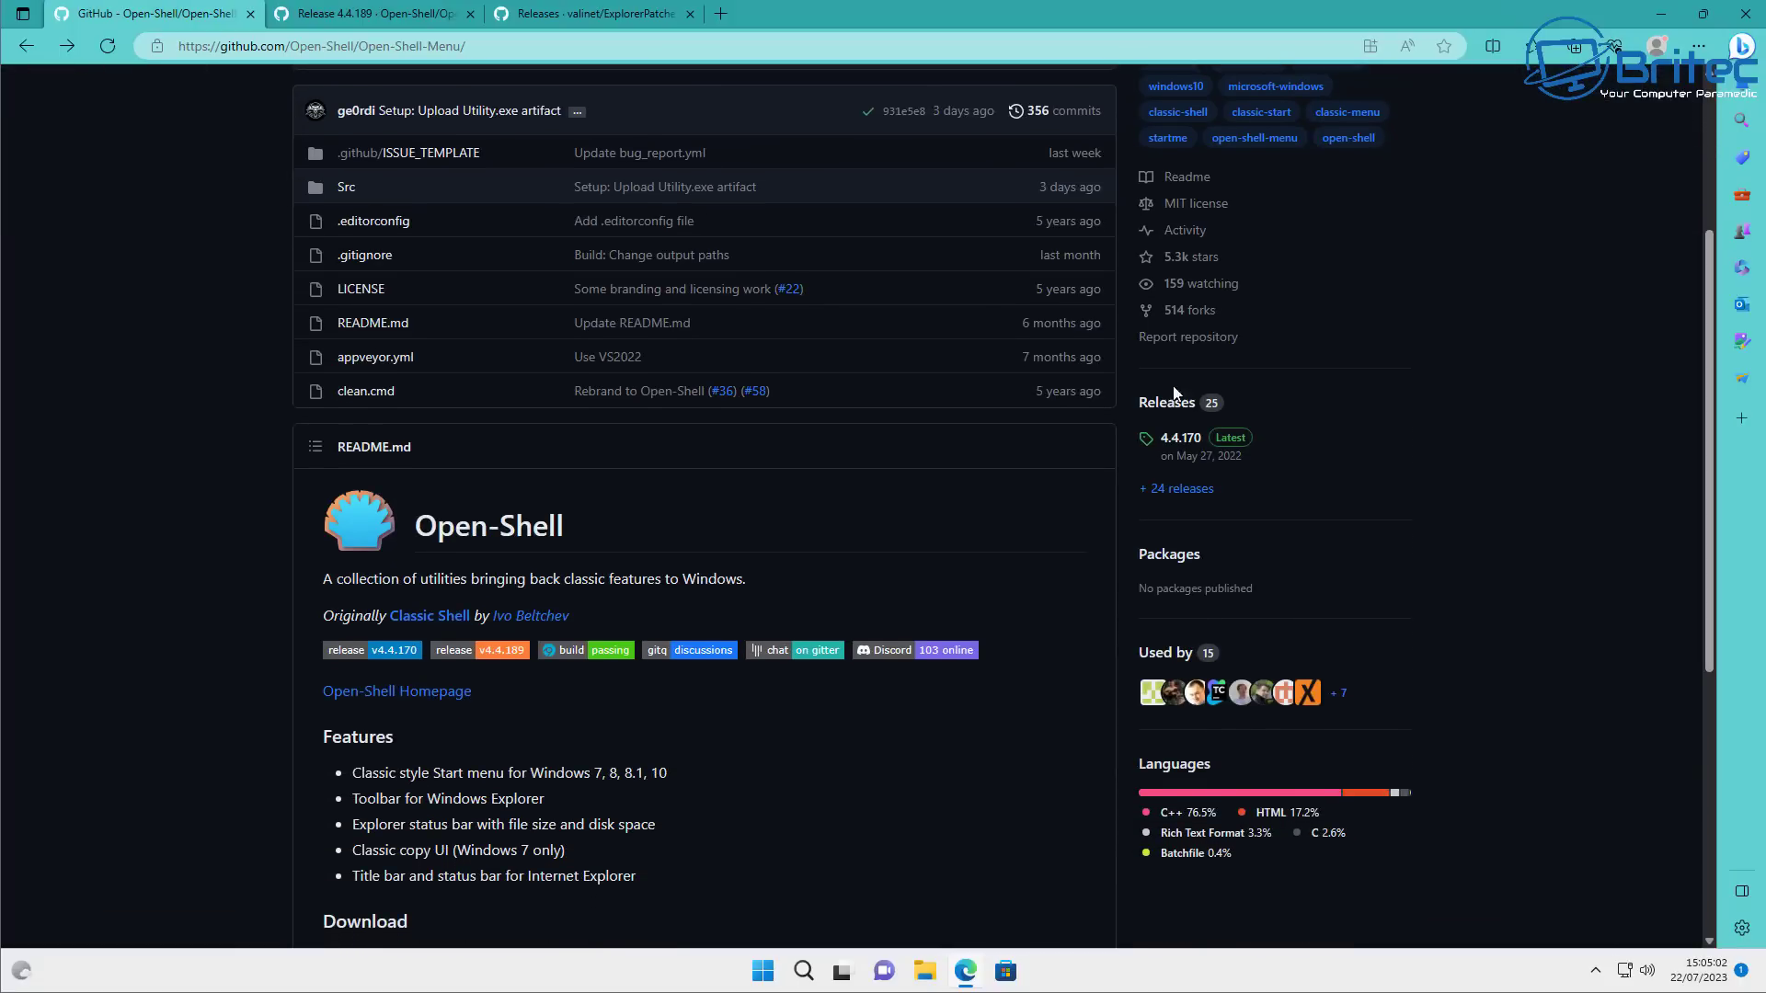
pyautogui.click(1220, 439)
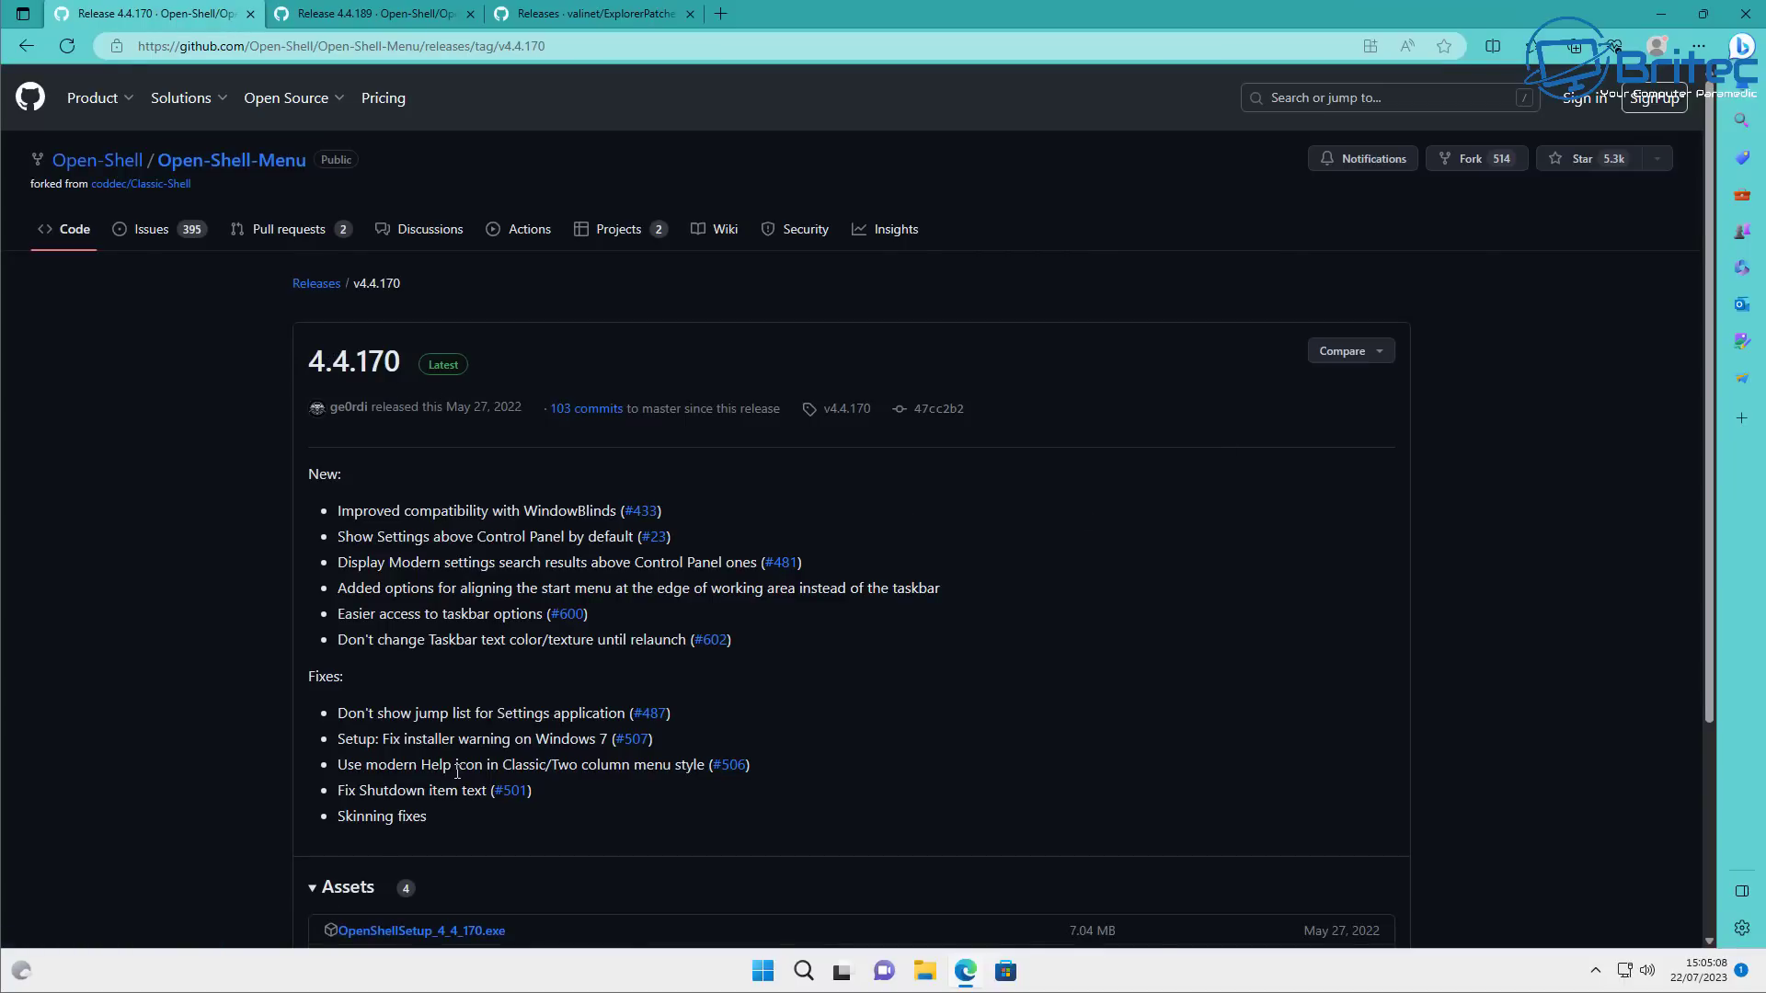
pyautogui.scroll(-3, 455, 773)
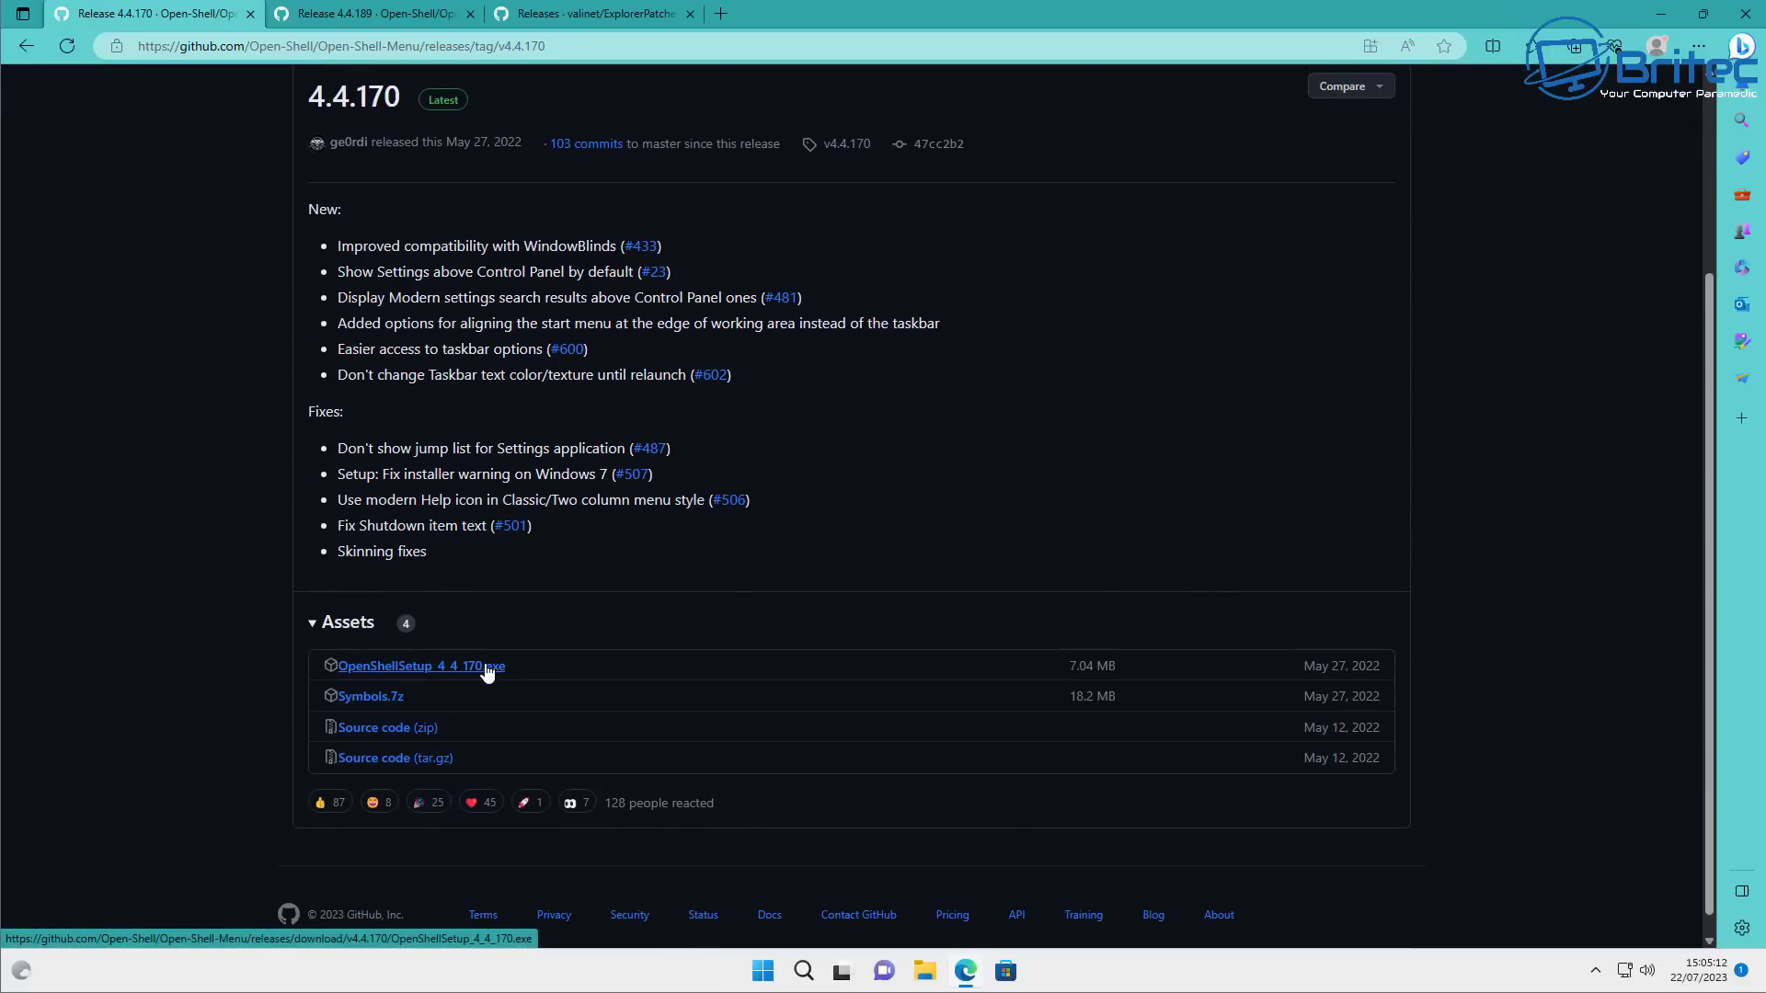
pyautogui.scroll(3, 724, 664)
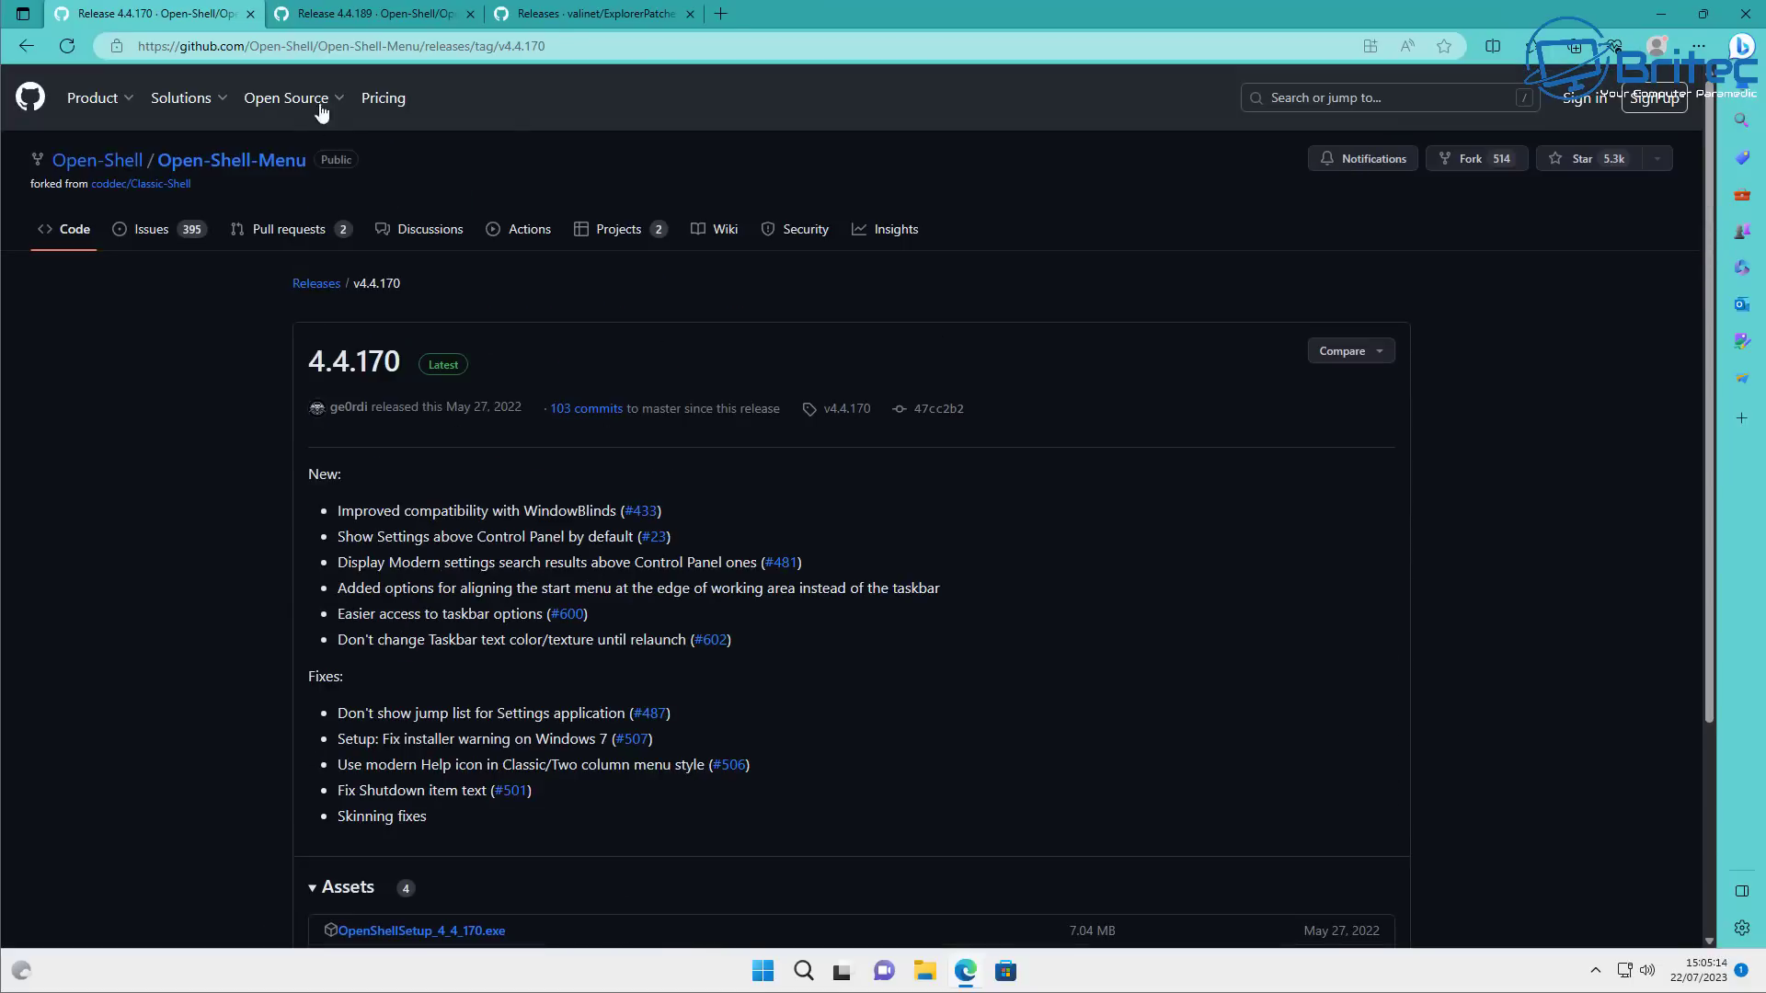
pyautogui.click(370, 19)
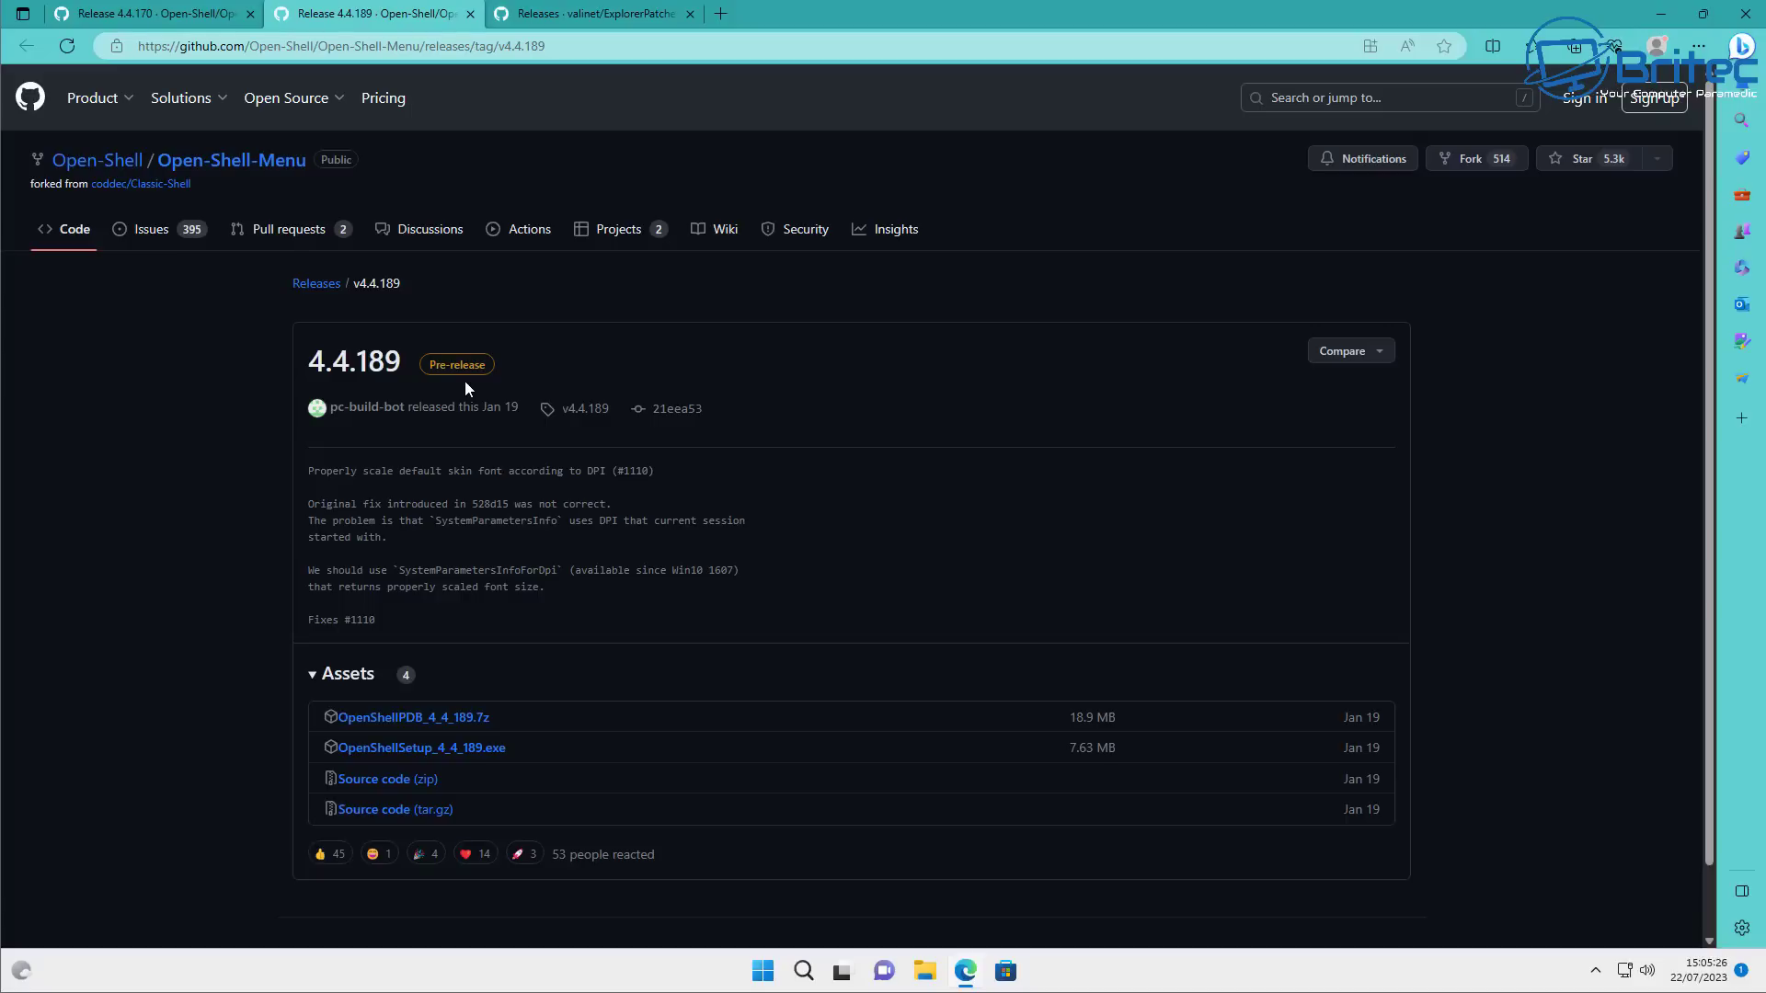
# Download OpenShellSetup_4_4_189.exe and install it with default features, approving the UAC prompt.
pyautogui.click(486, 754)
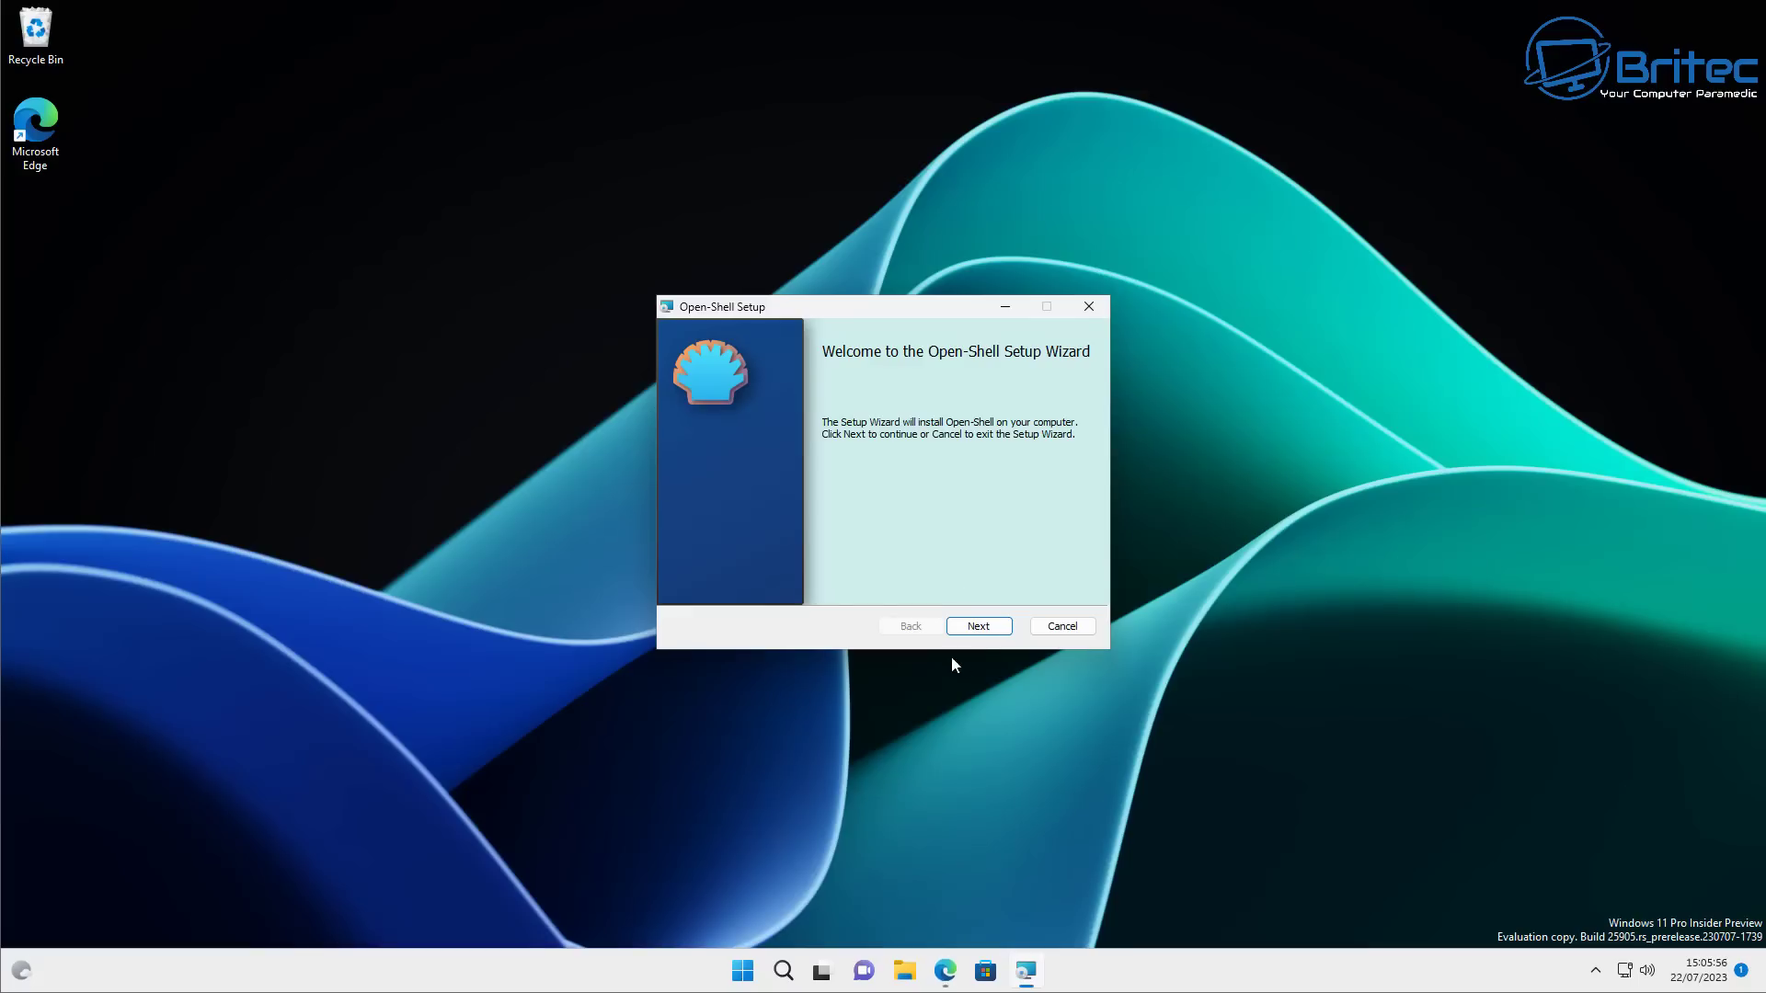
pyautogui.click(979, 626)
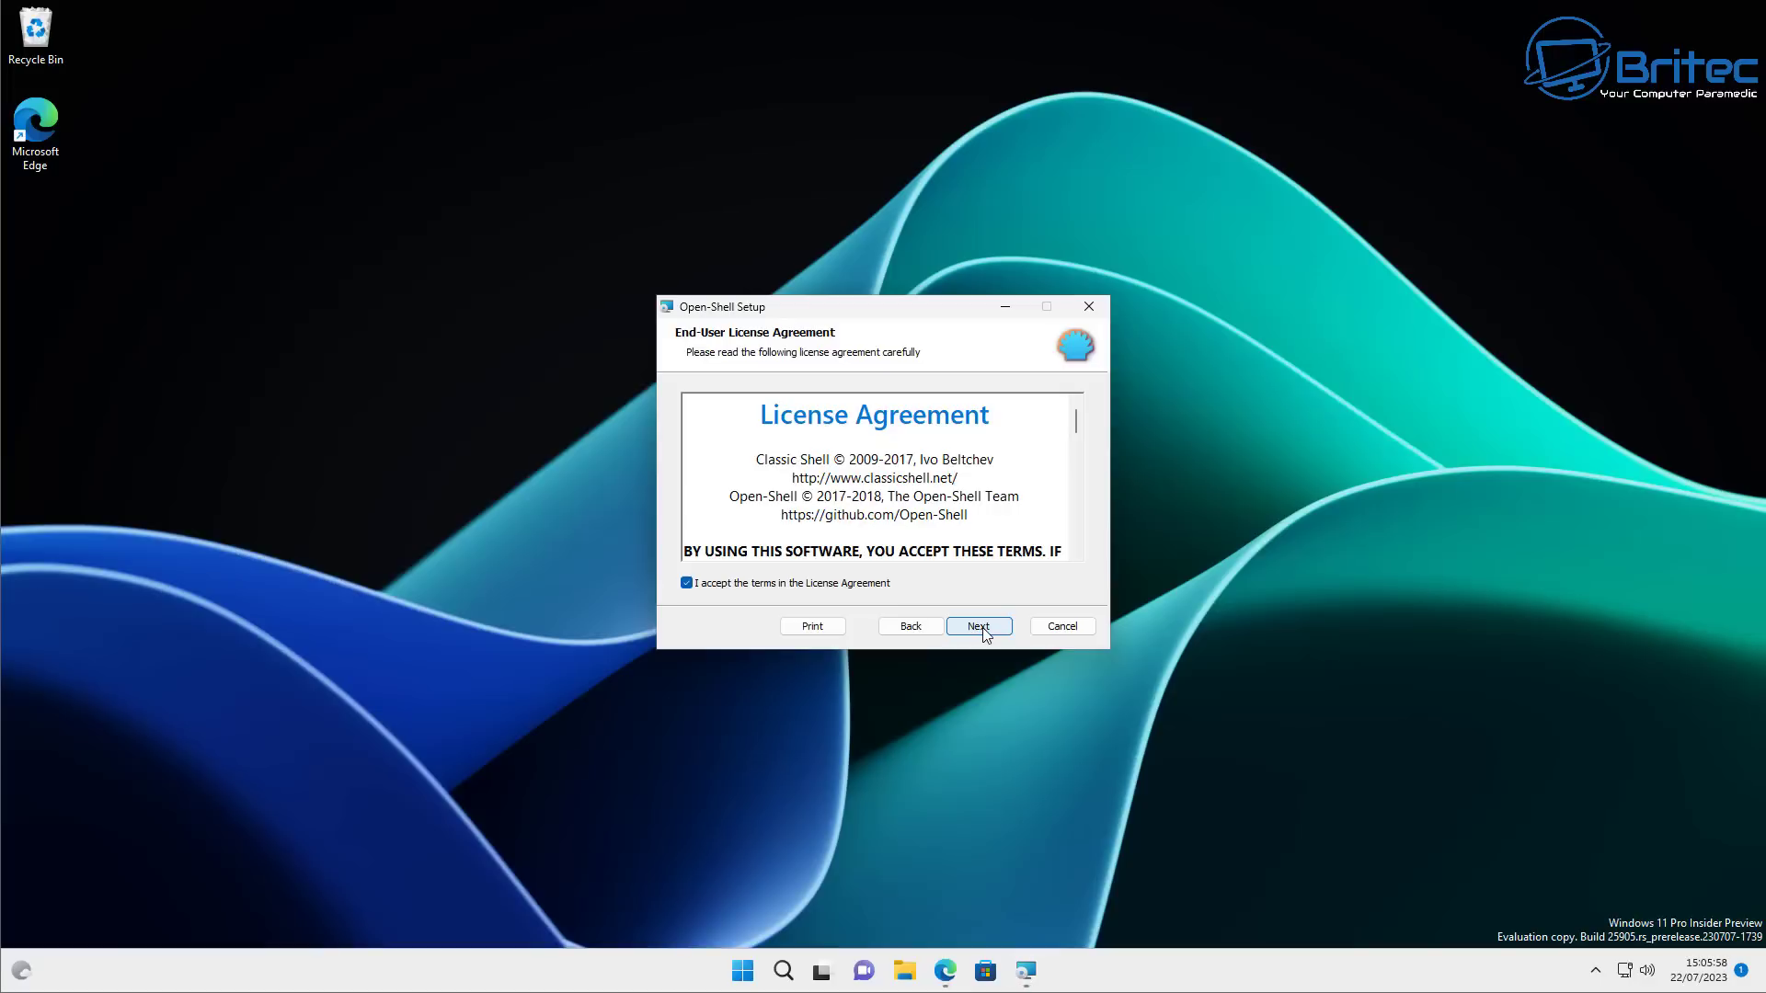
pyautogui.click(982, 633)
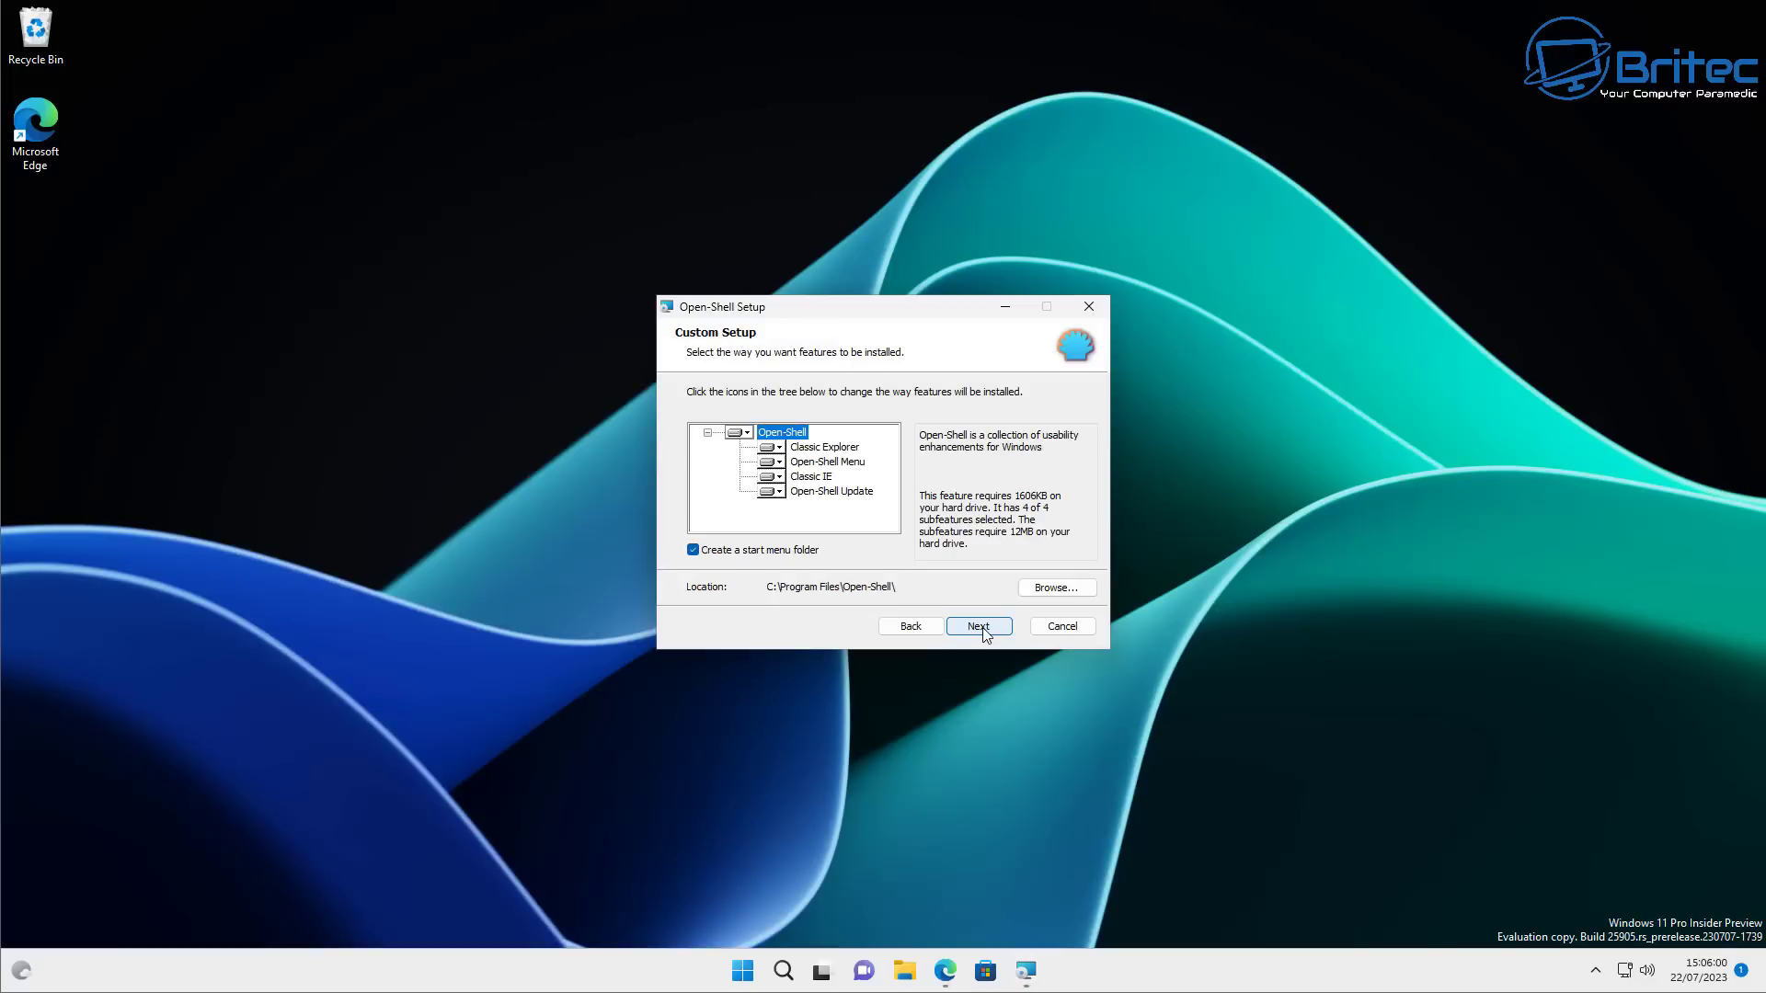
pyautogui.click(982, 633)
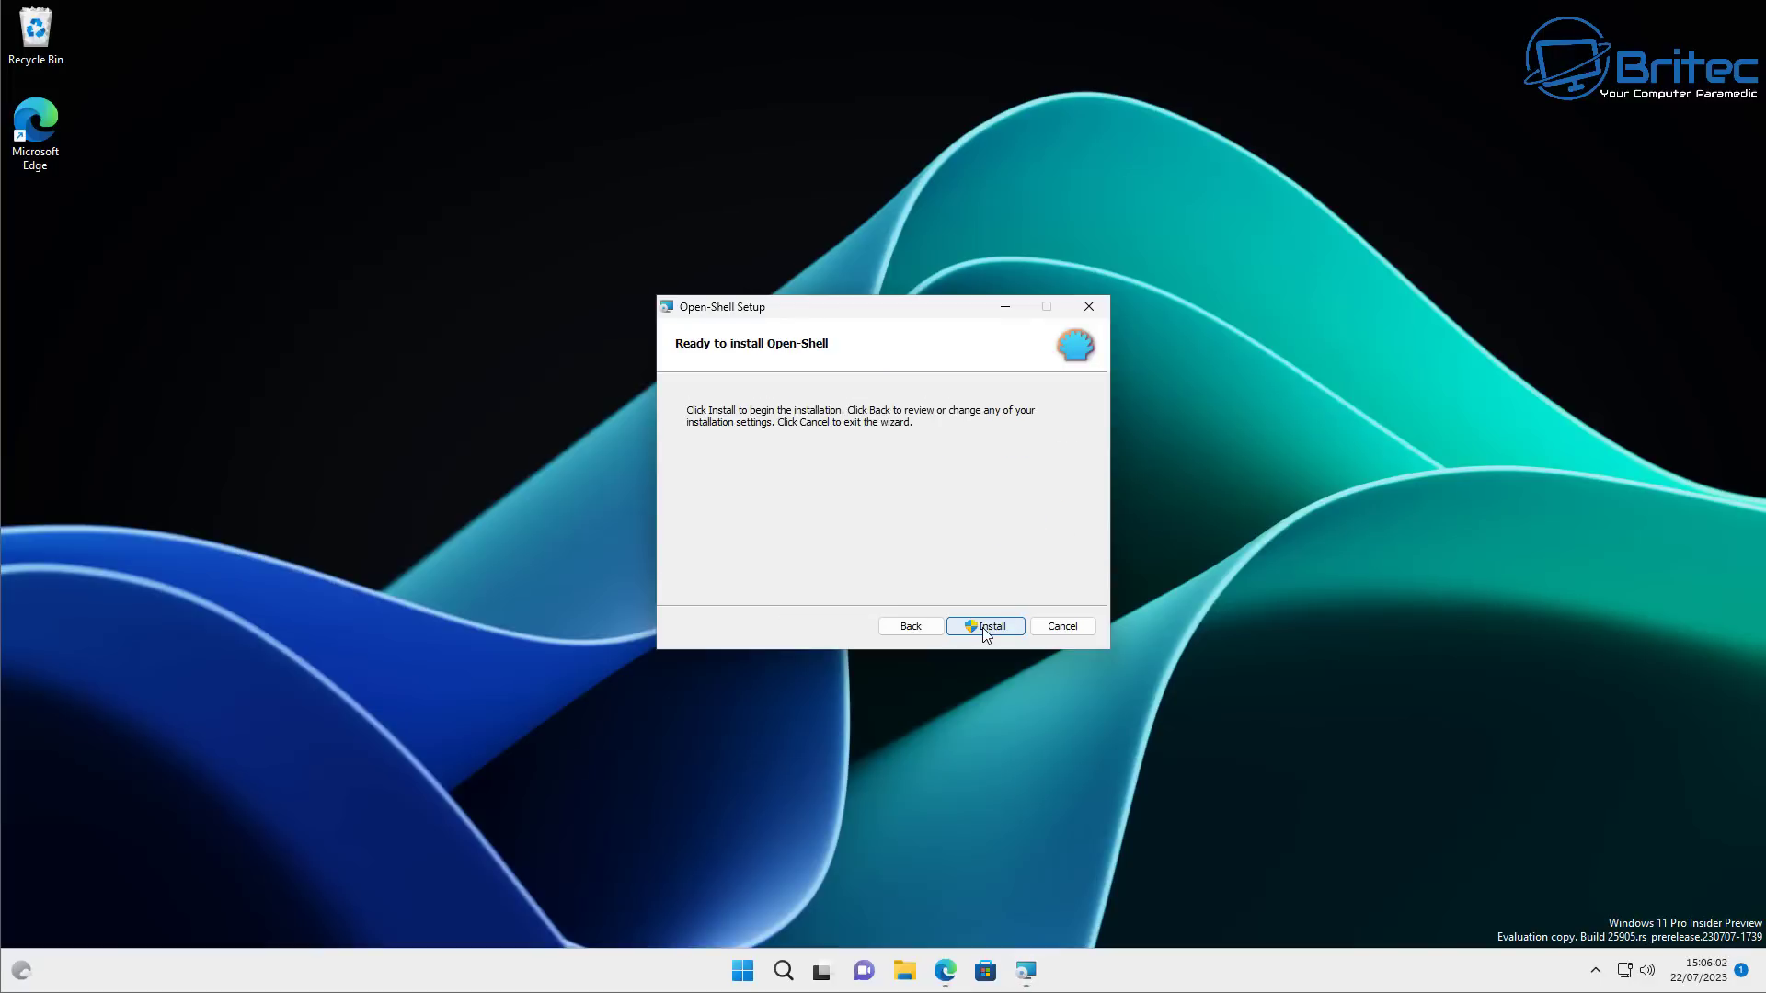
pyautogui.click(983, 629)
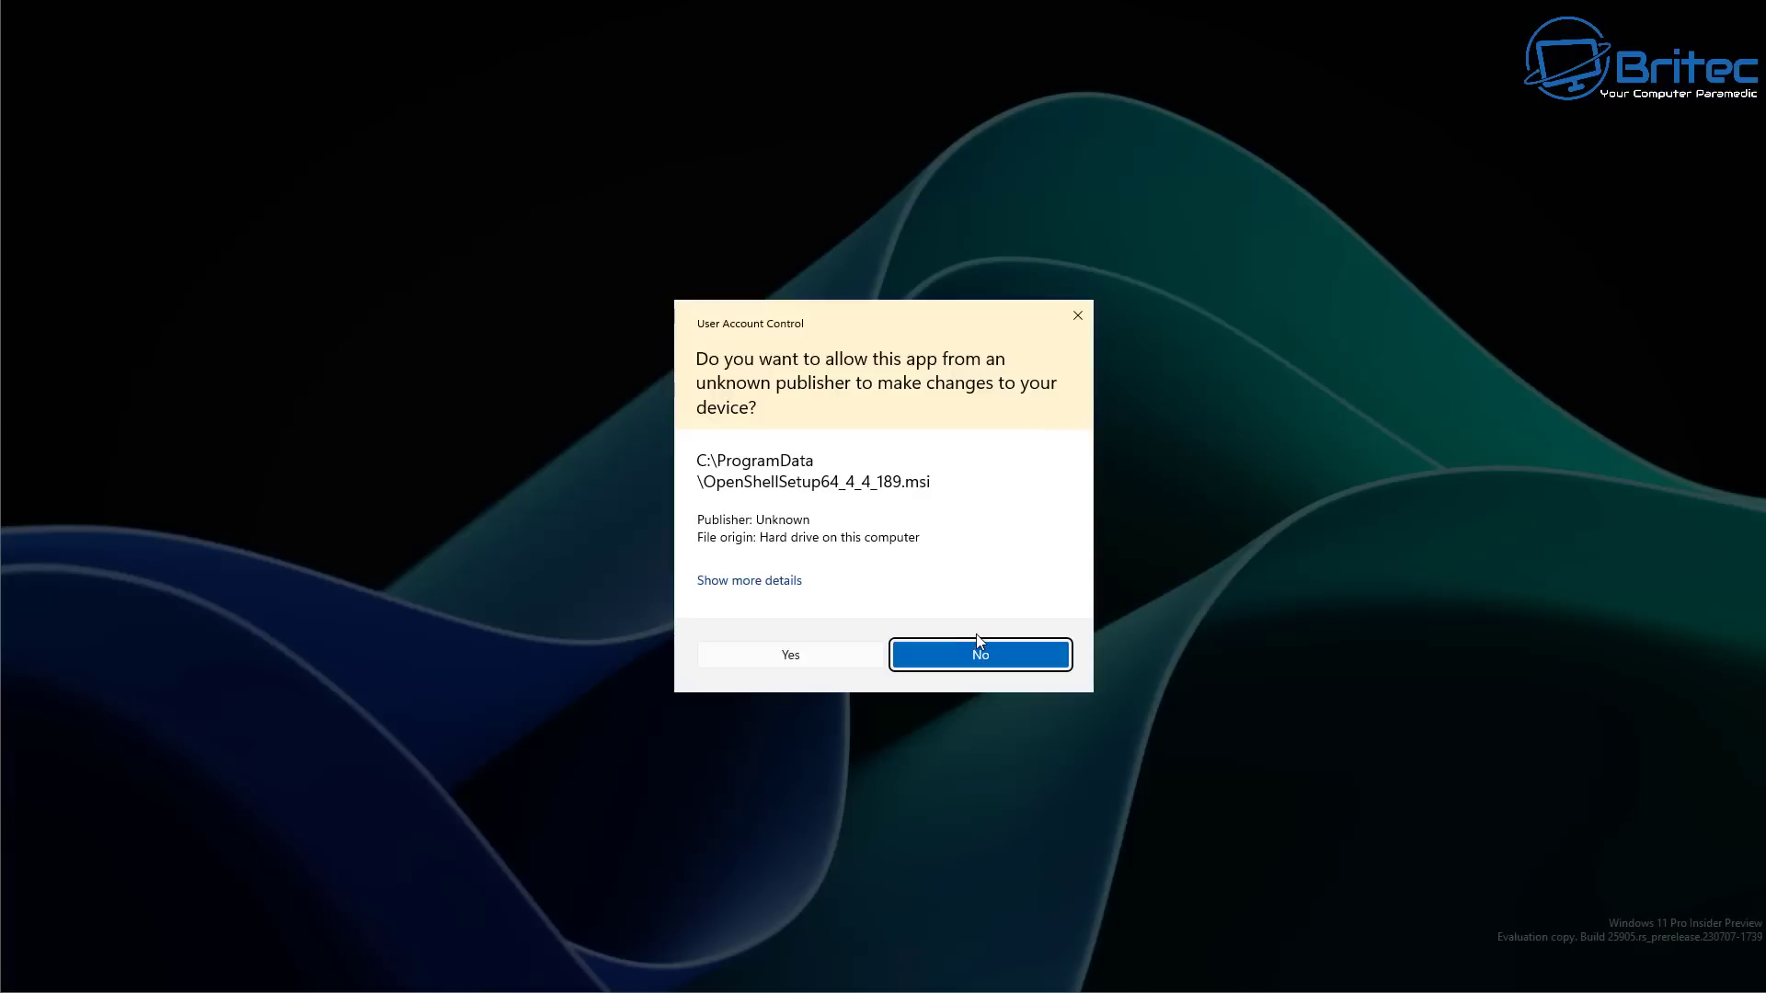
pyautogui.click(825, 665)
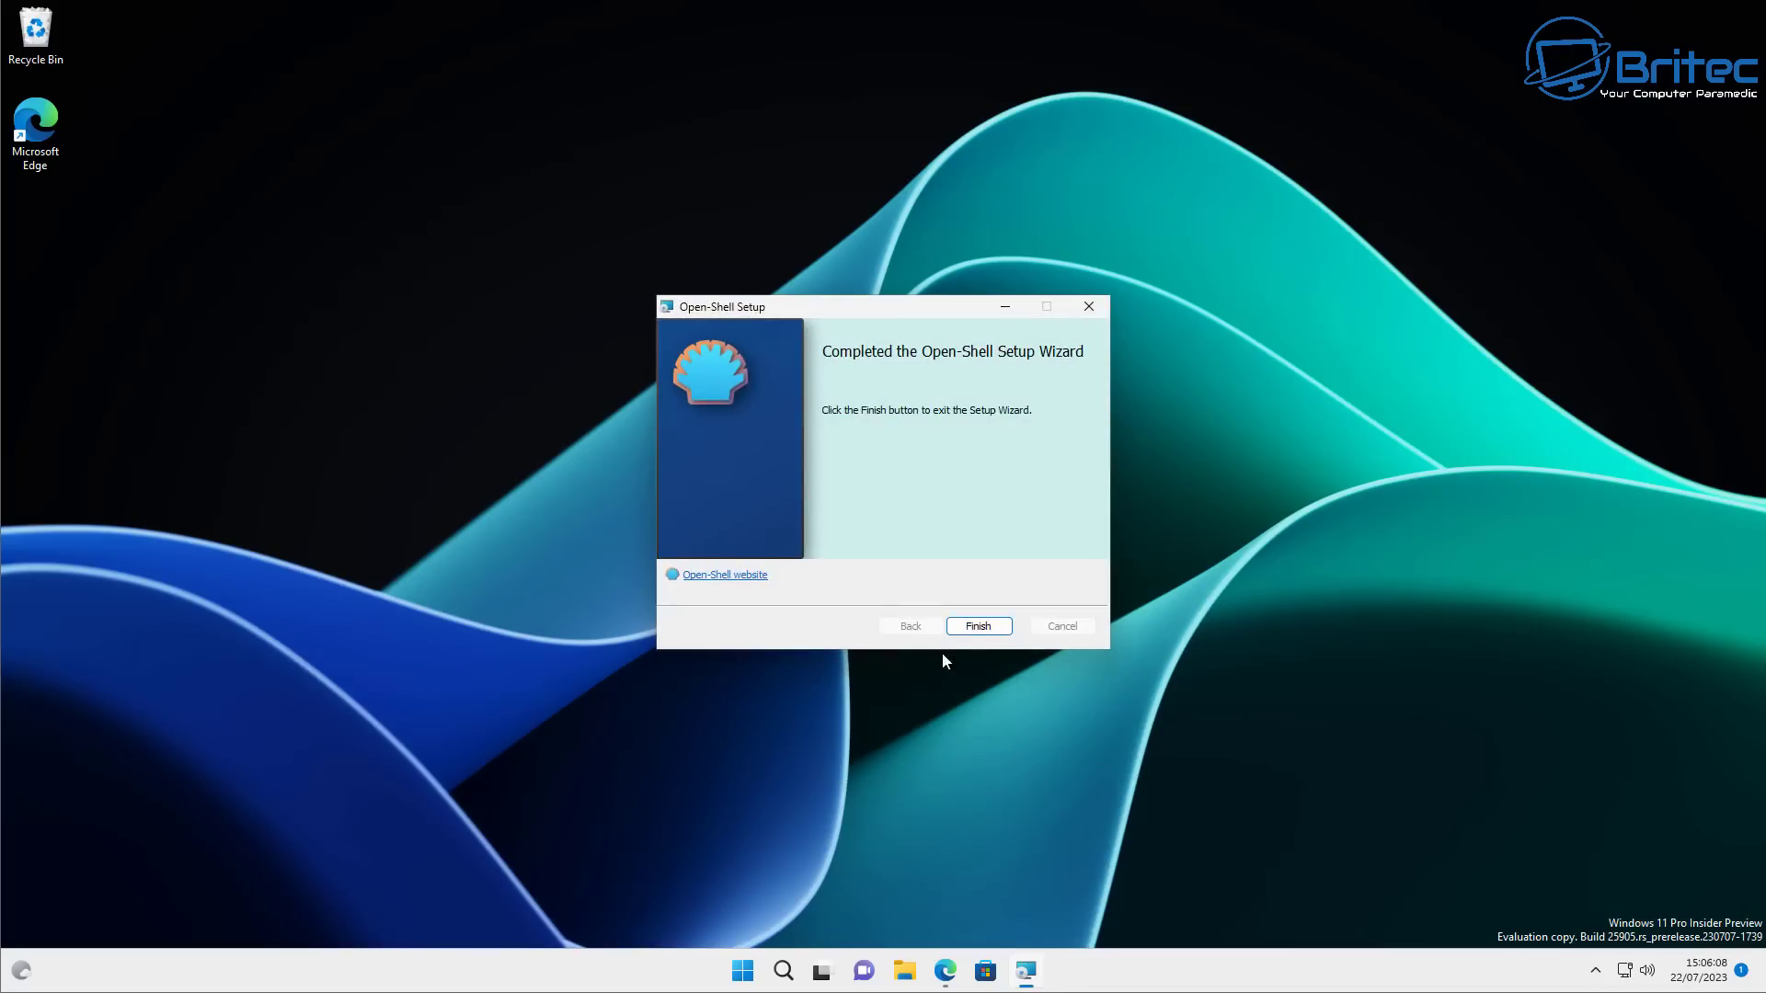
# Close the setup wizard and pin Snipping Tool from the classic Start menu's Apps submenu.
pyautogui.click(974, 631)
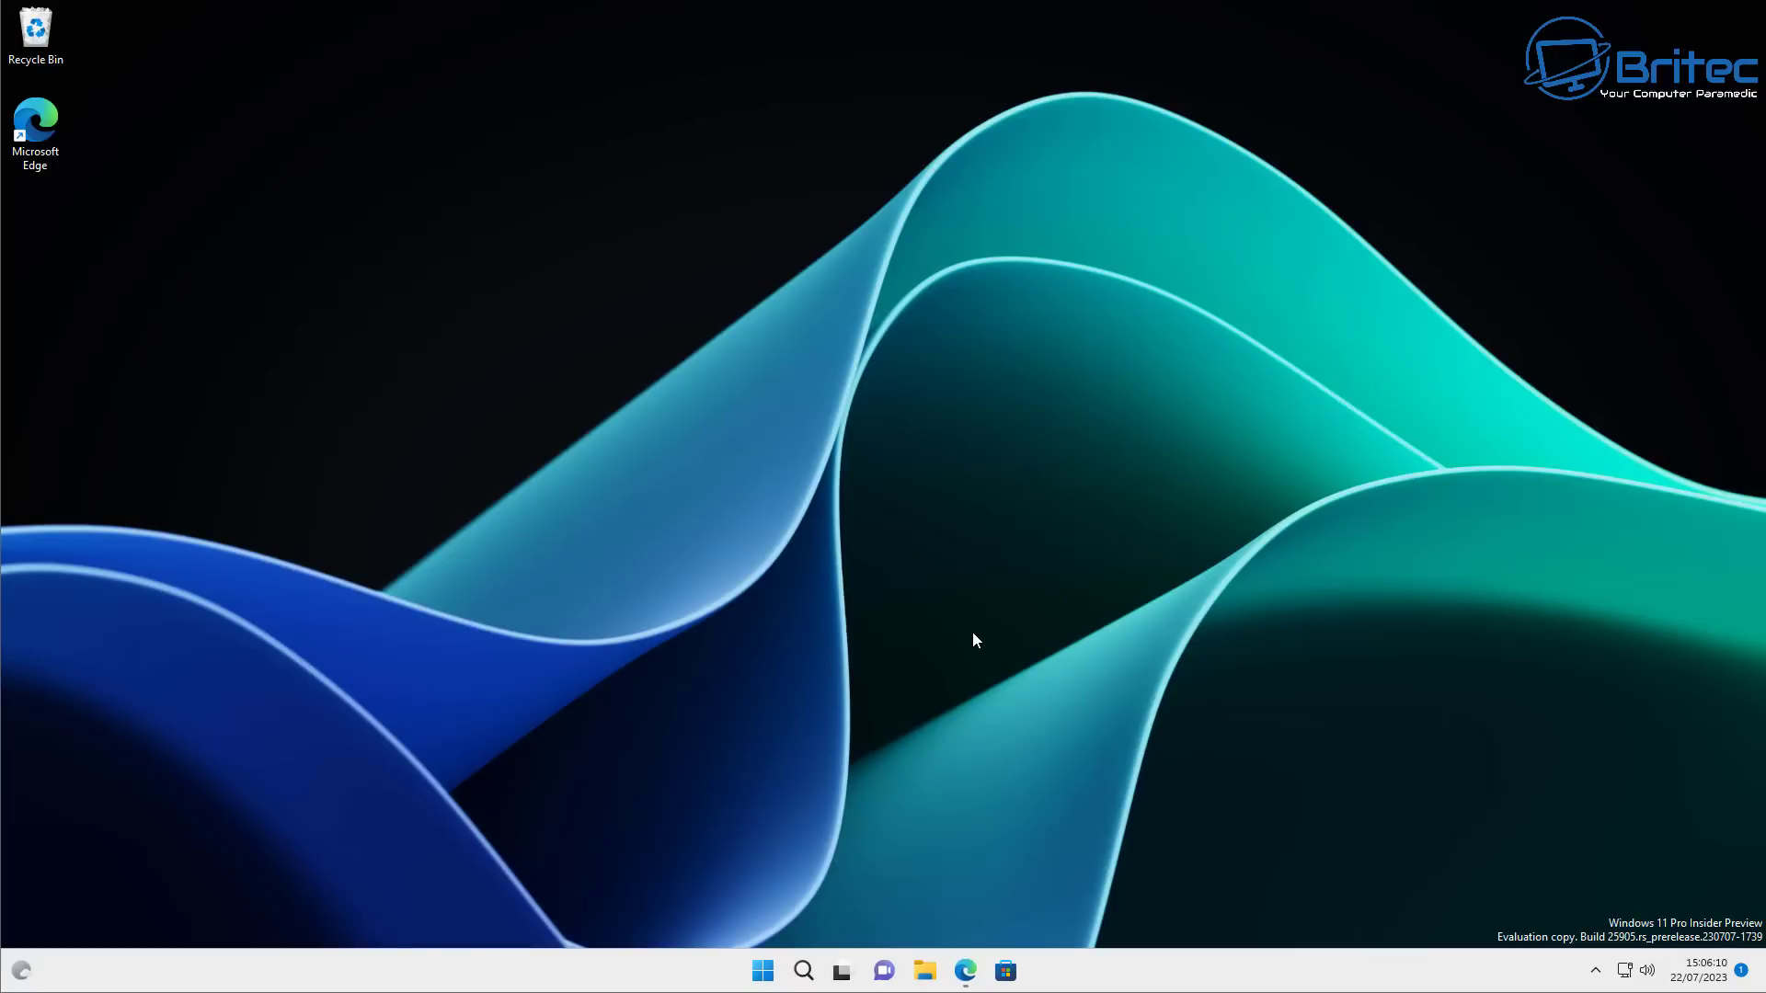
pyautogui.click(762, 970)
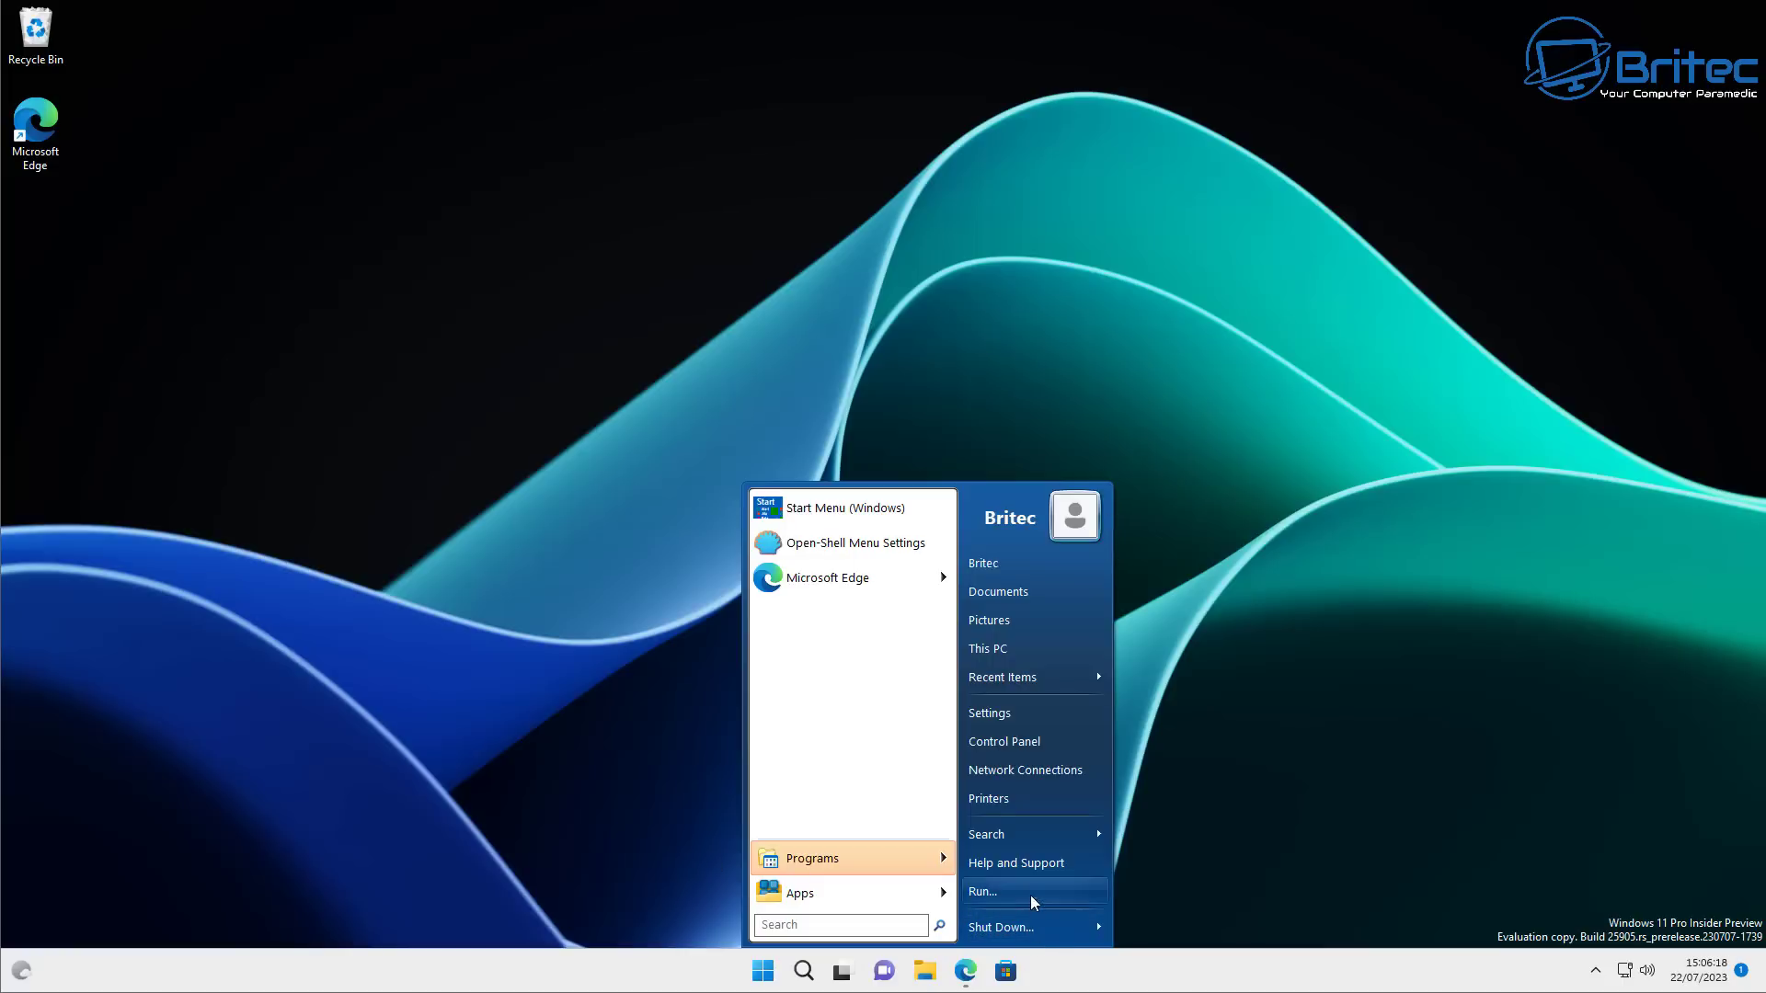
pyautogui.moveTo(1046, 835)
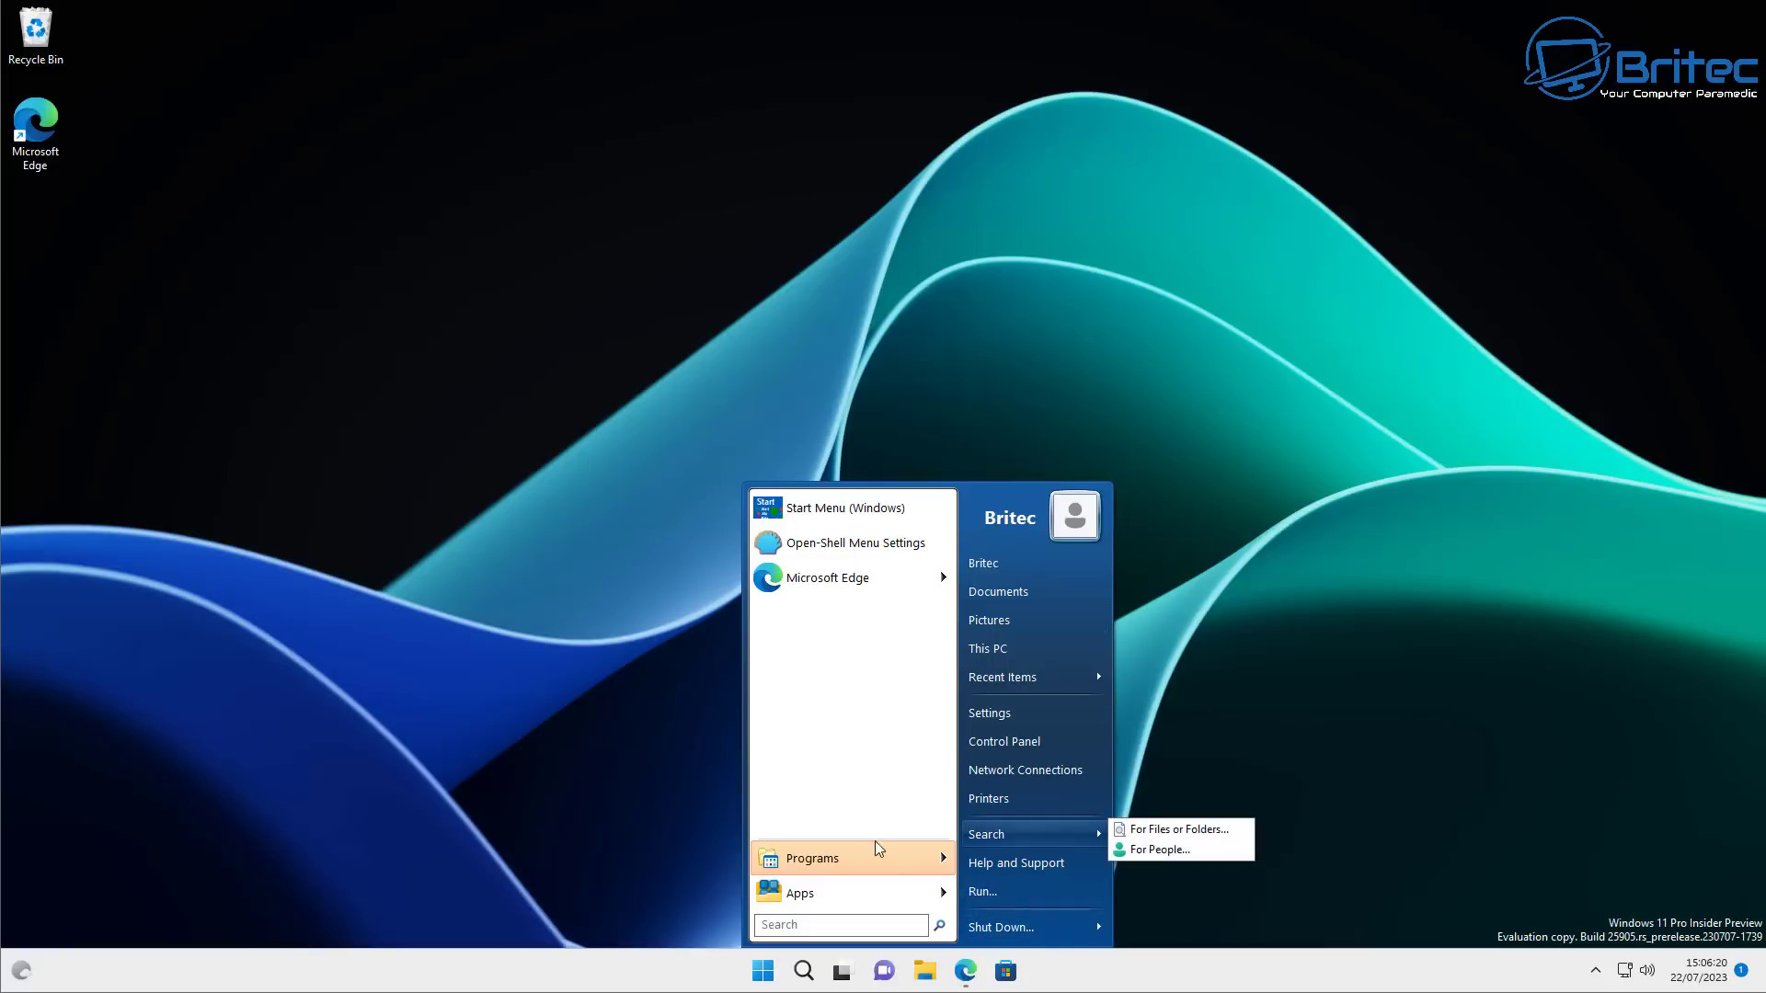
pyautogui.moveTo(907, 892)
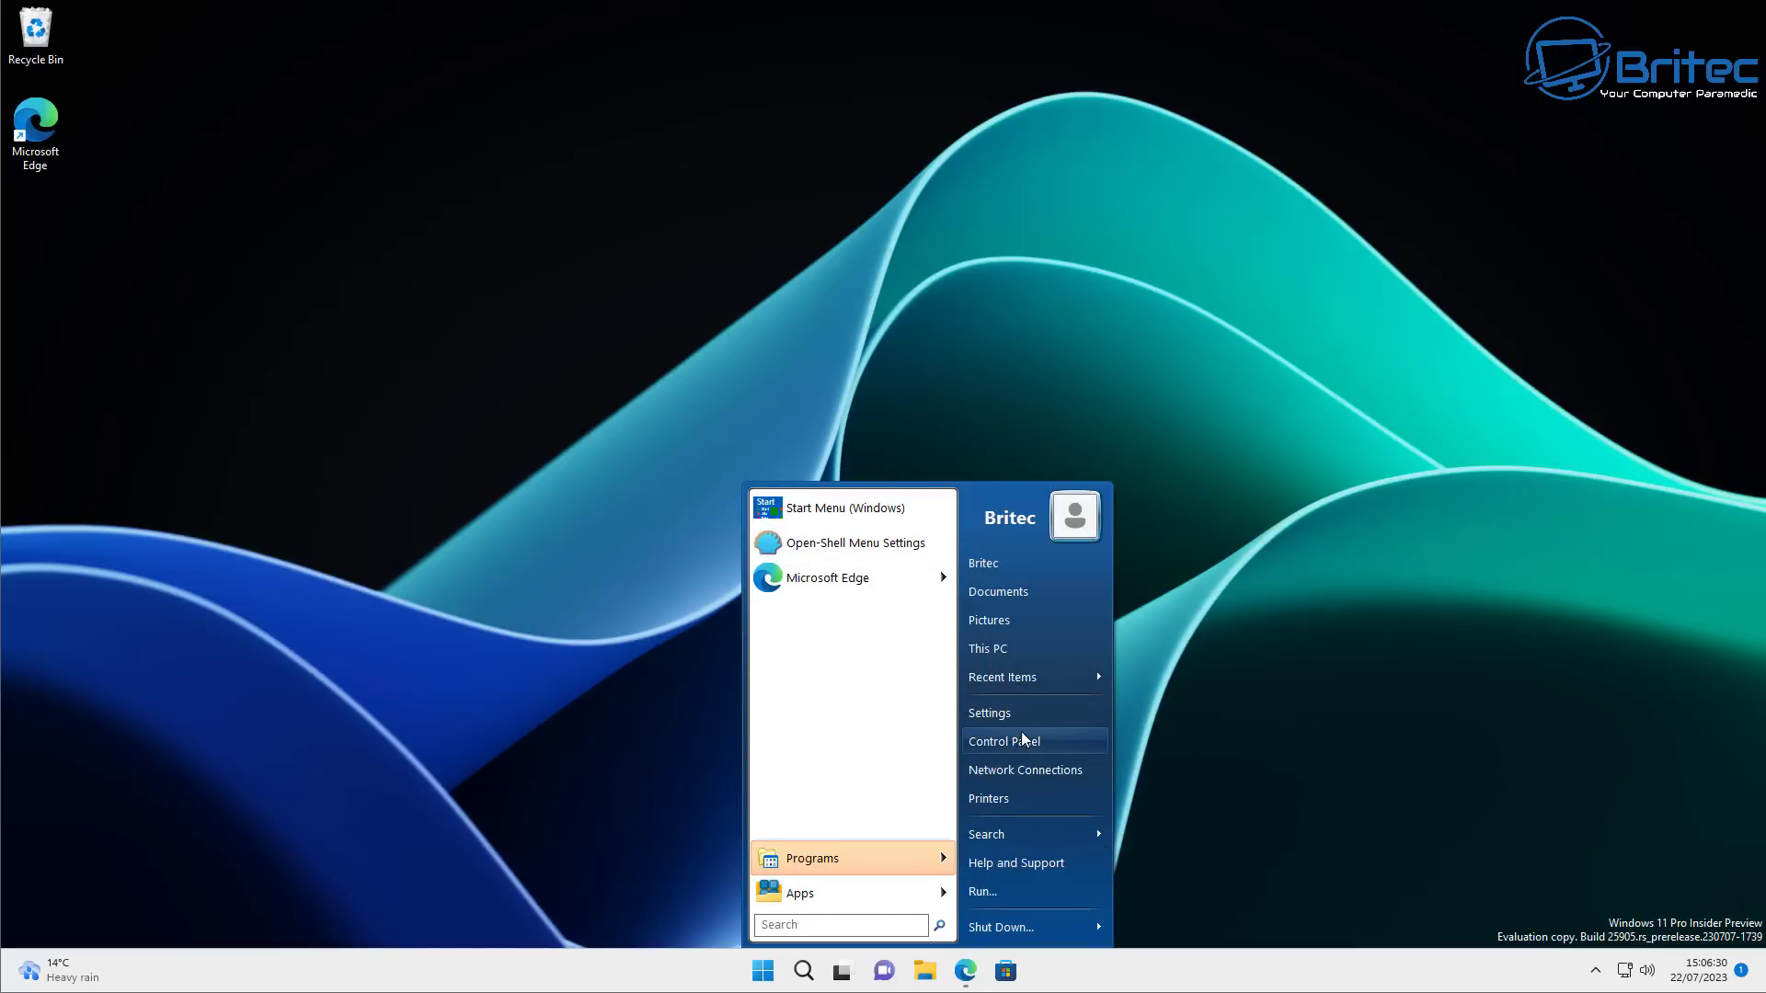
pyautogui.moveTo(801, 893)
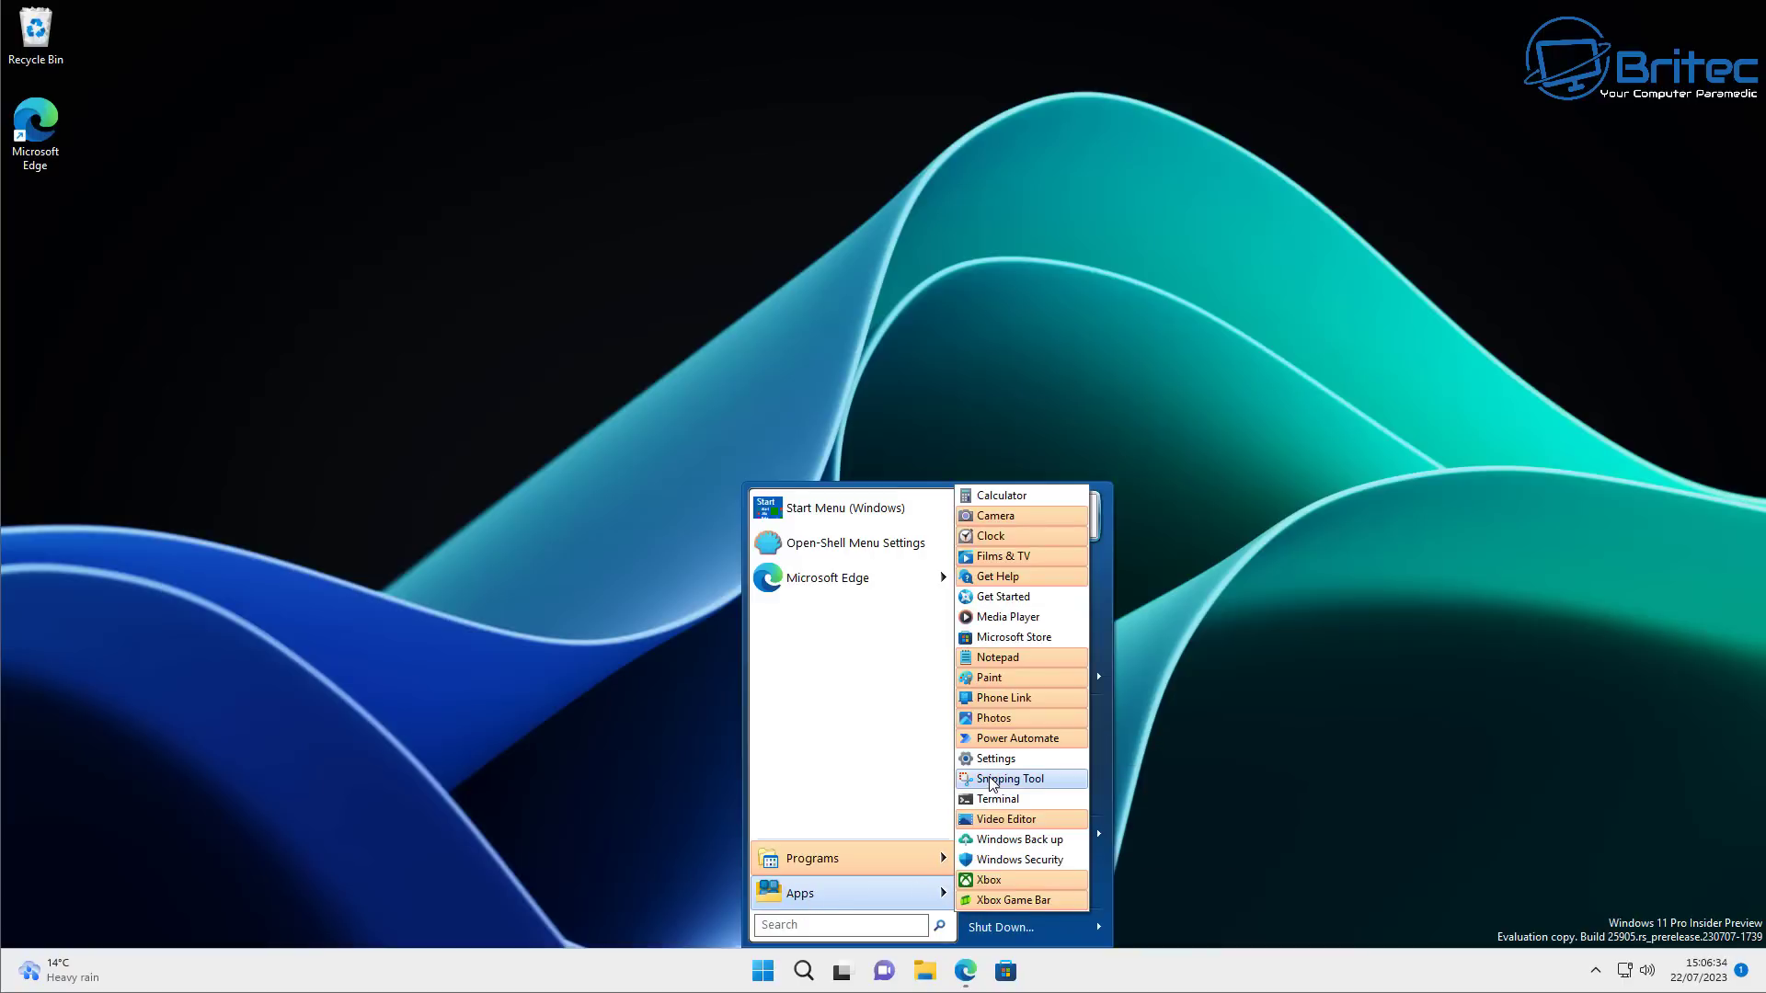
pyautogui.moveTo(1005, 782); pyautogui.dragTo(813, 709)
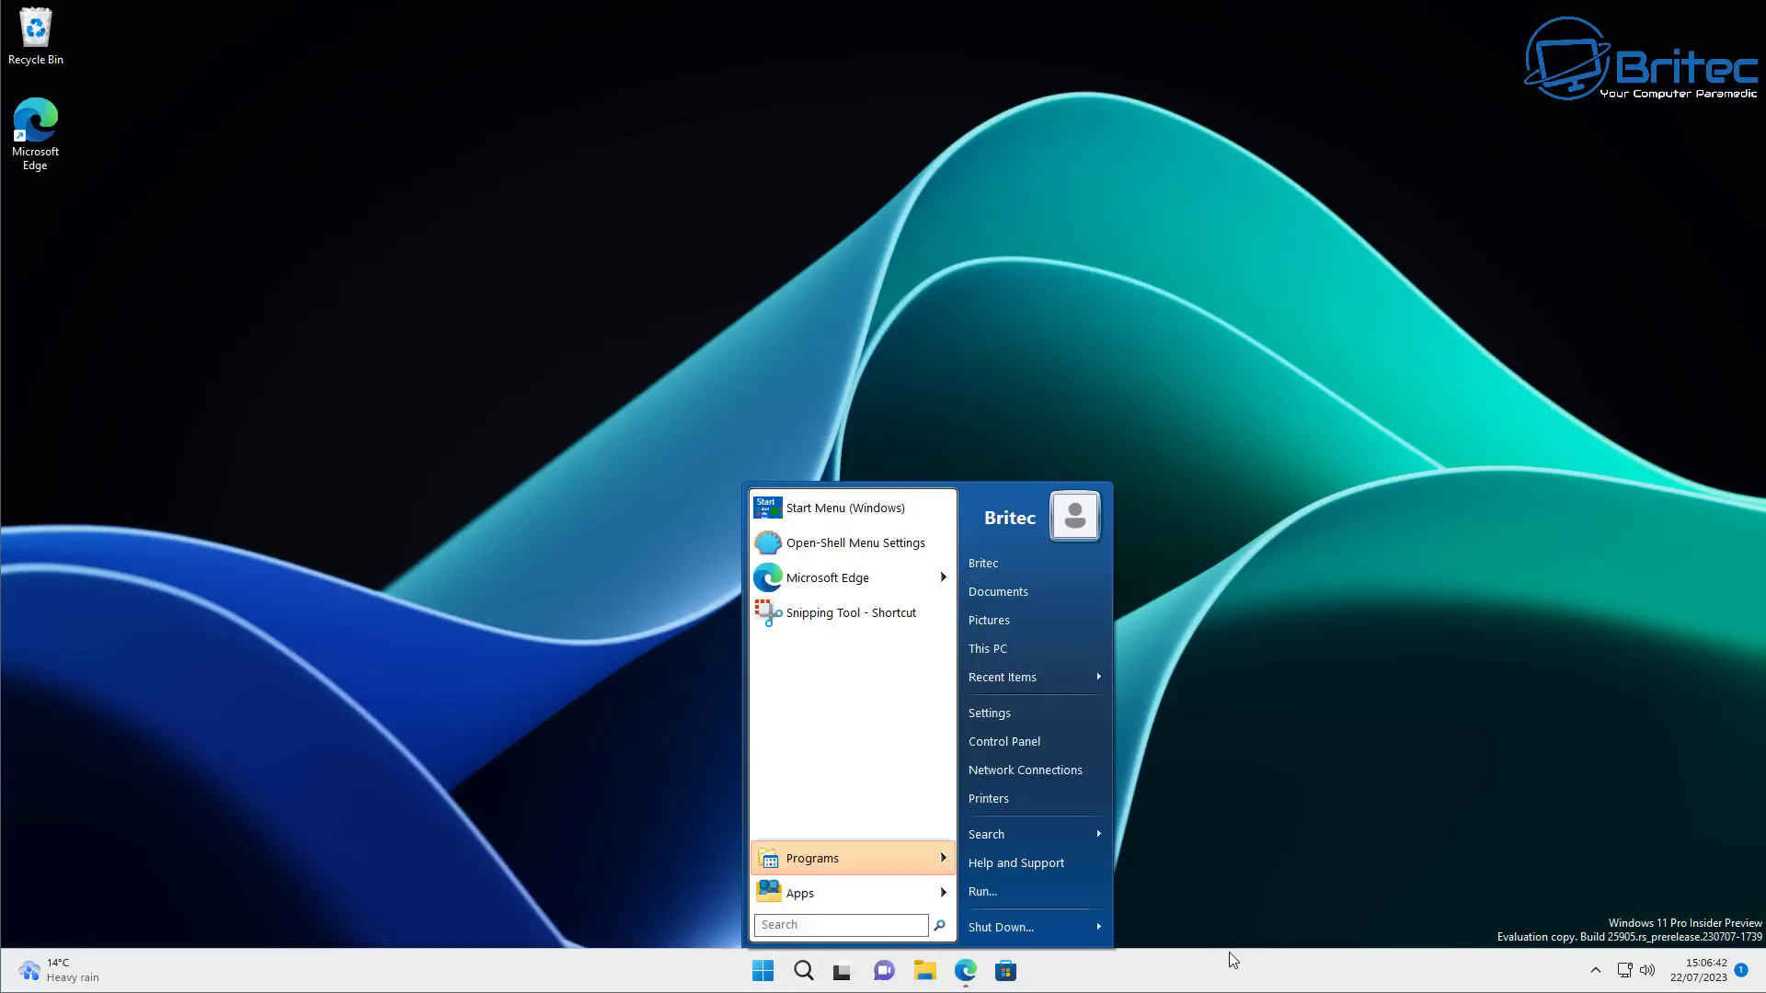
# Open Open-Shell Menu settings and browse the Start Button, Controls, Windows 10 Settings and Main Menu tabs.
pyautogui.click(819, 543)
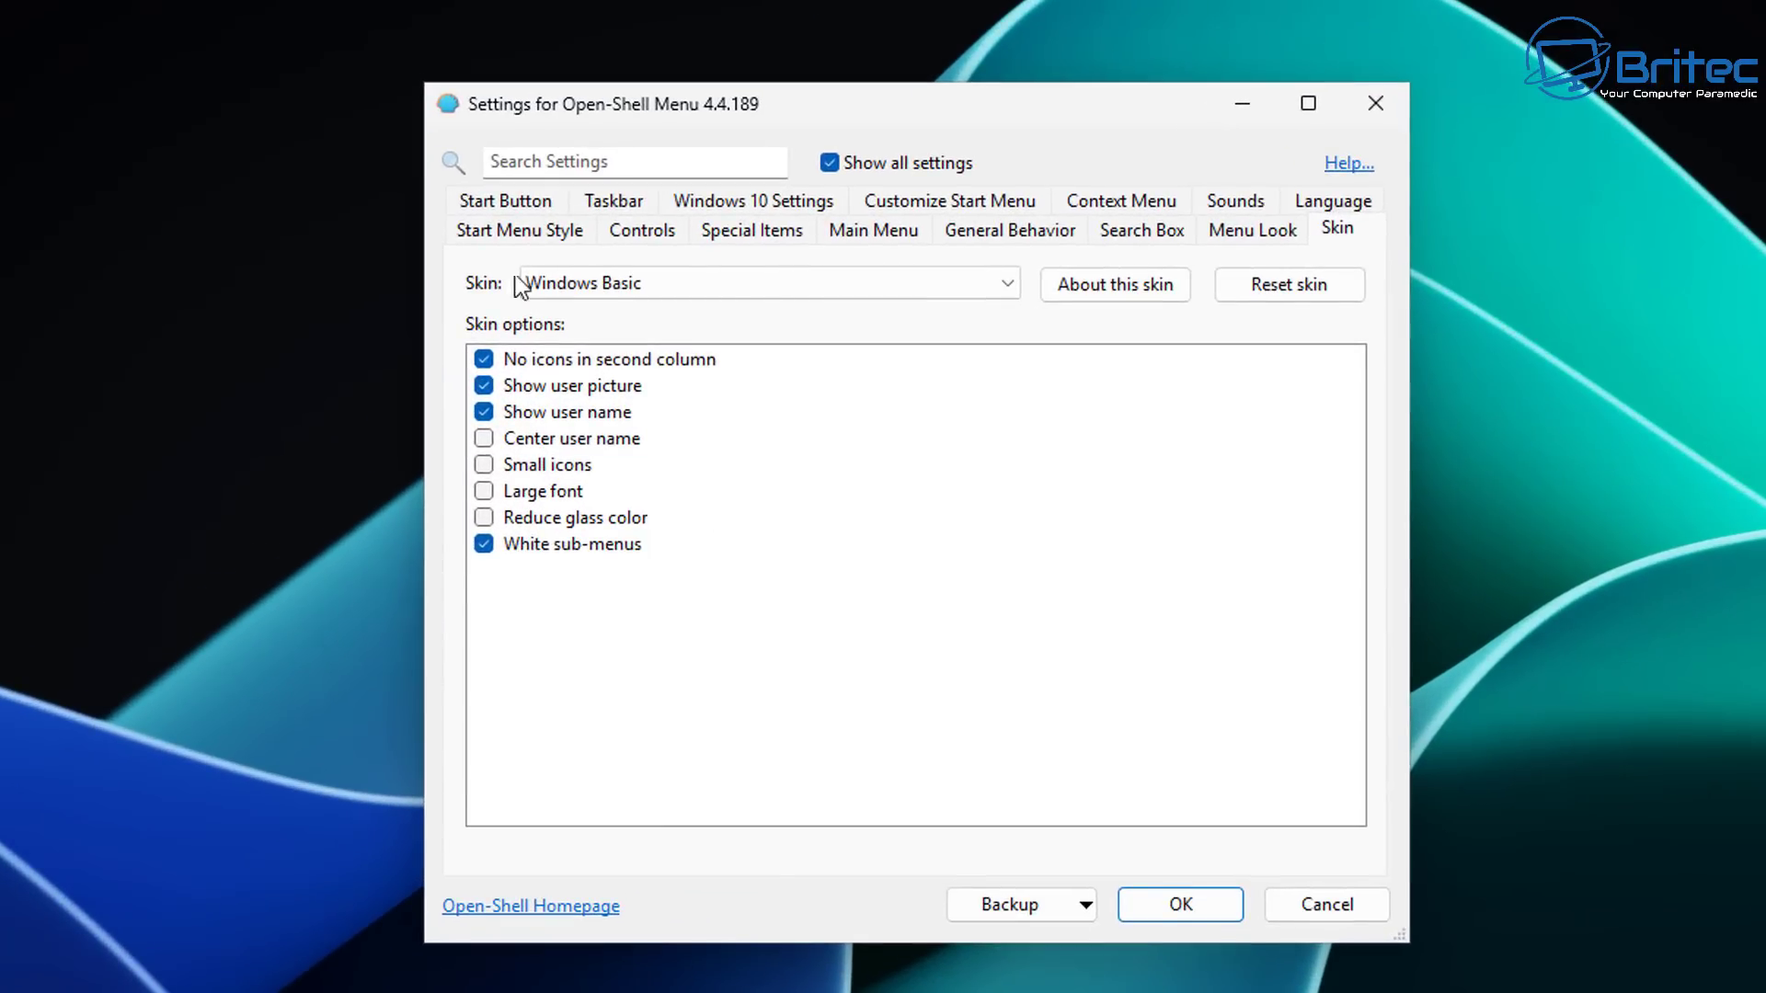
pyautogui.click(511, 200)
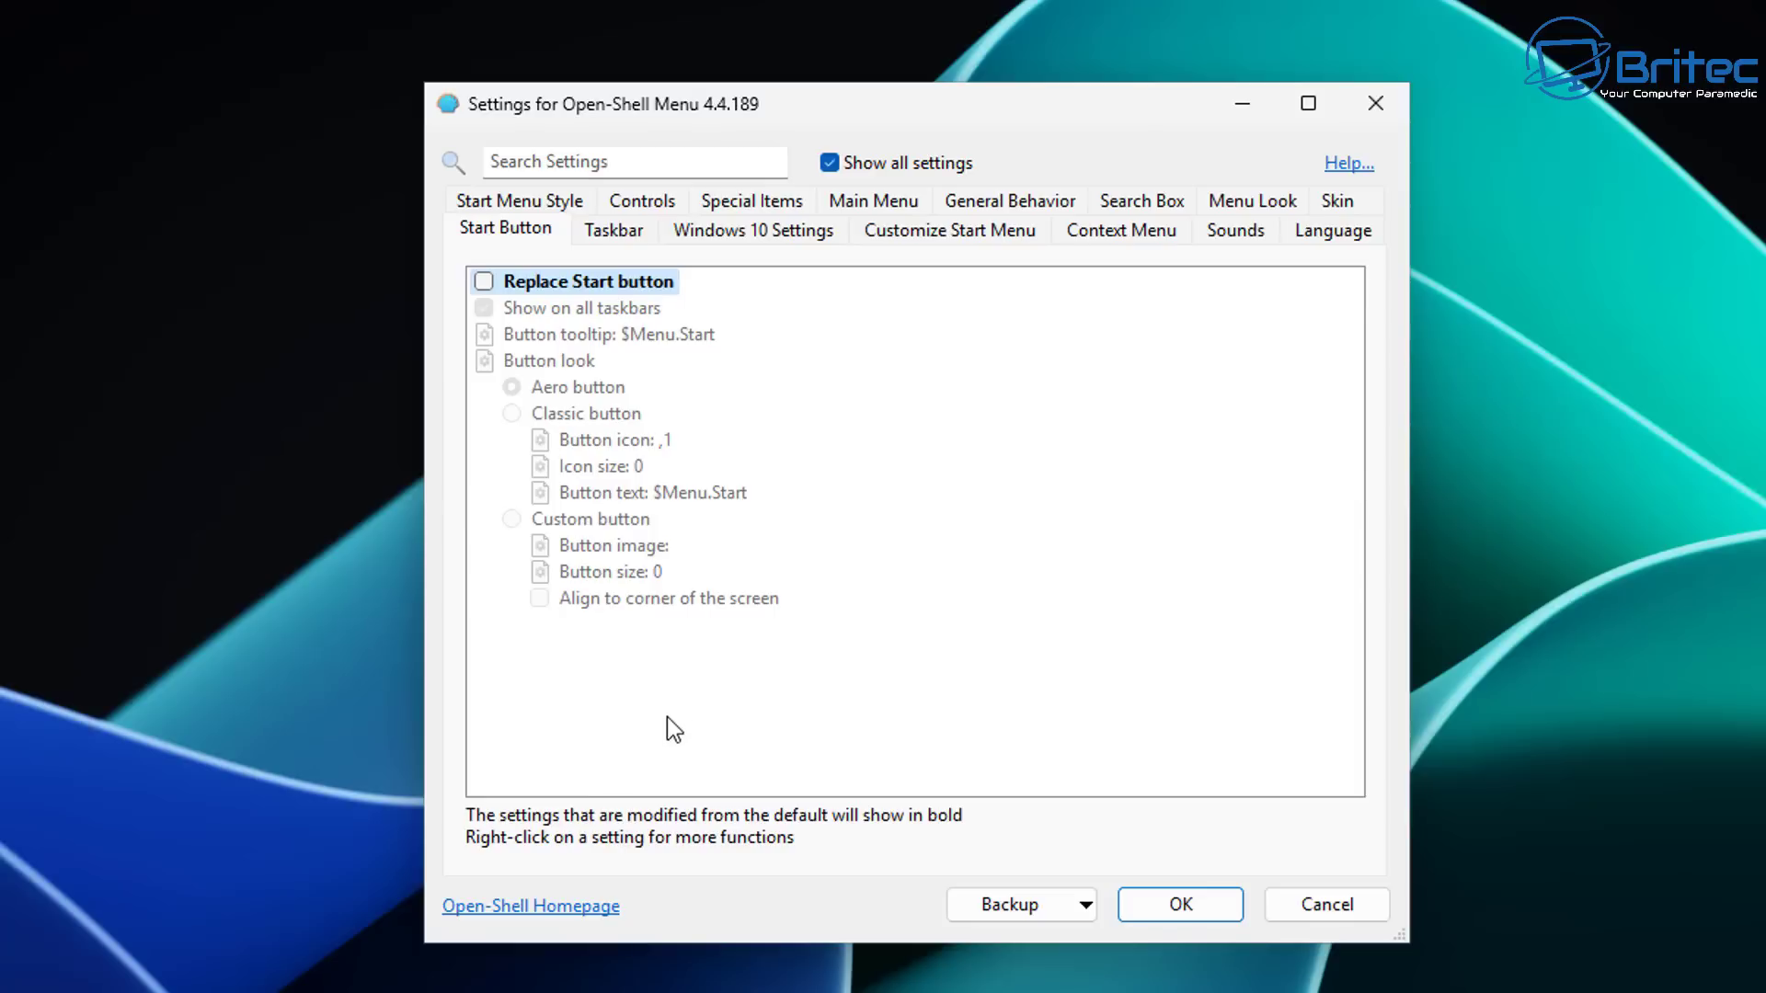
pyautogui.click(641, 208)
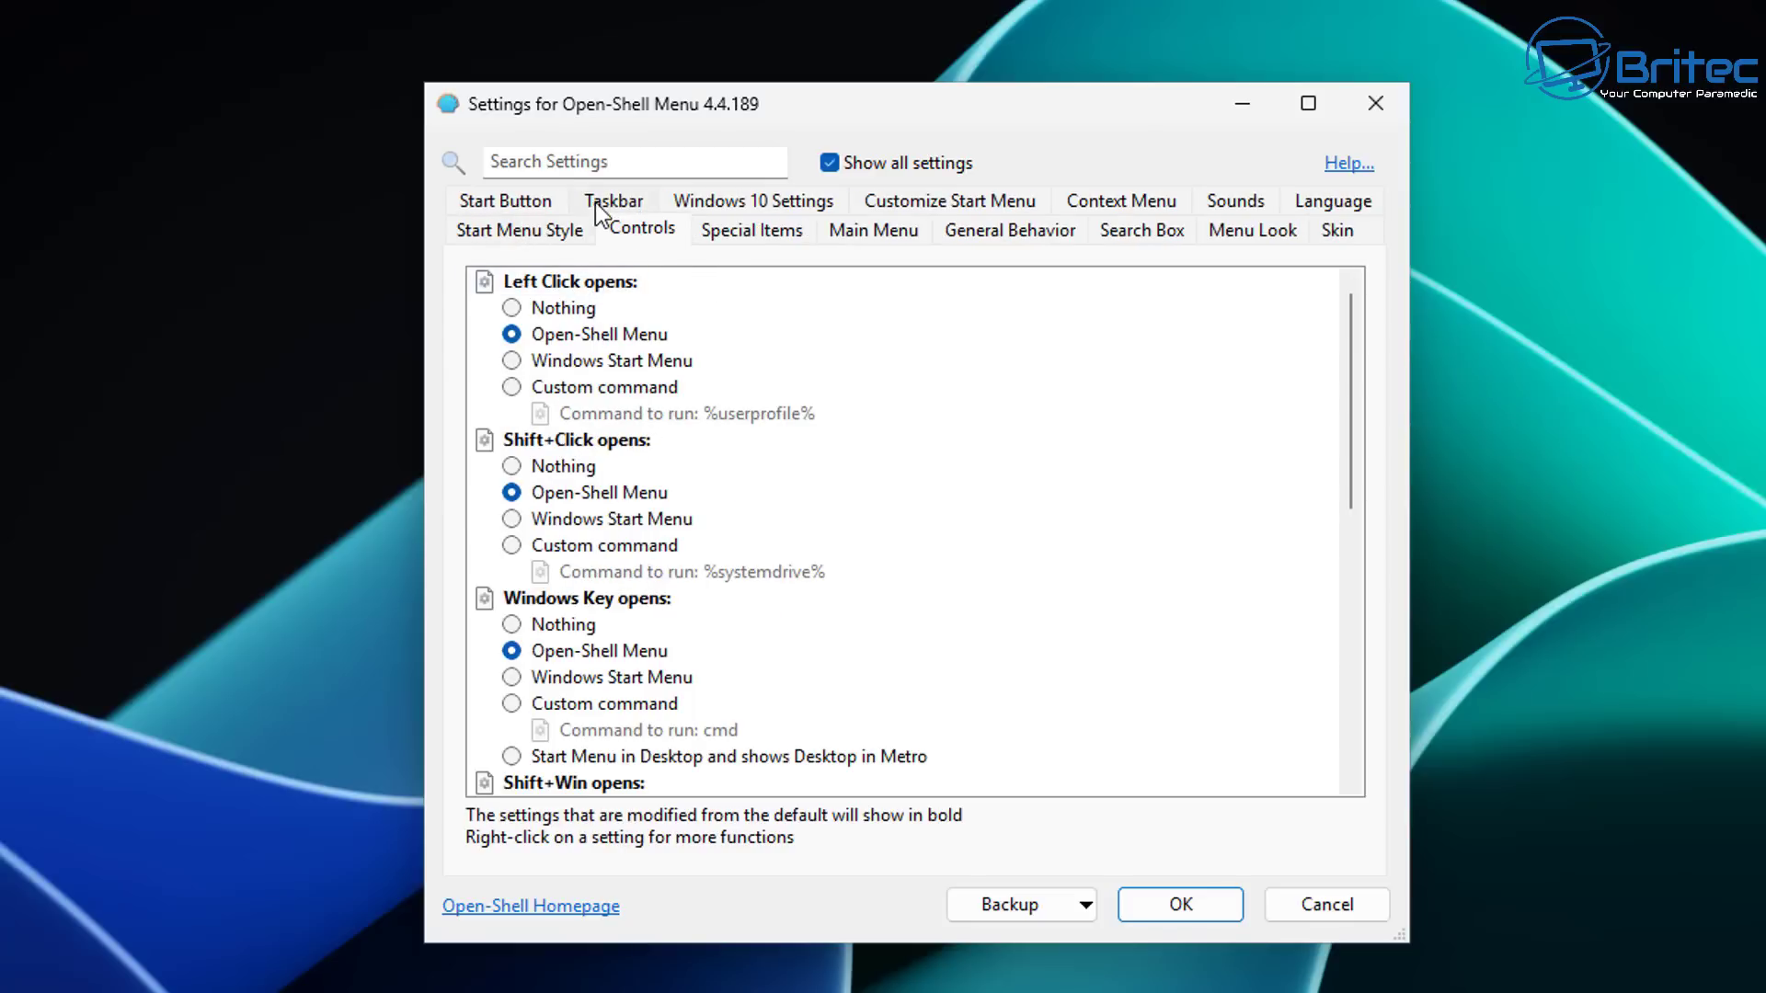
pyautogui.scroll(-3, 520, 715)
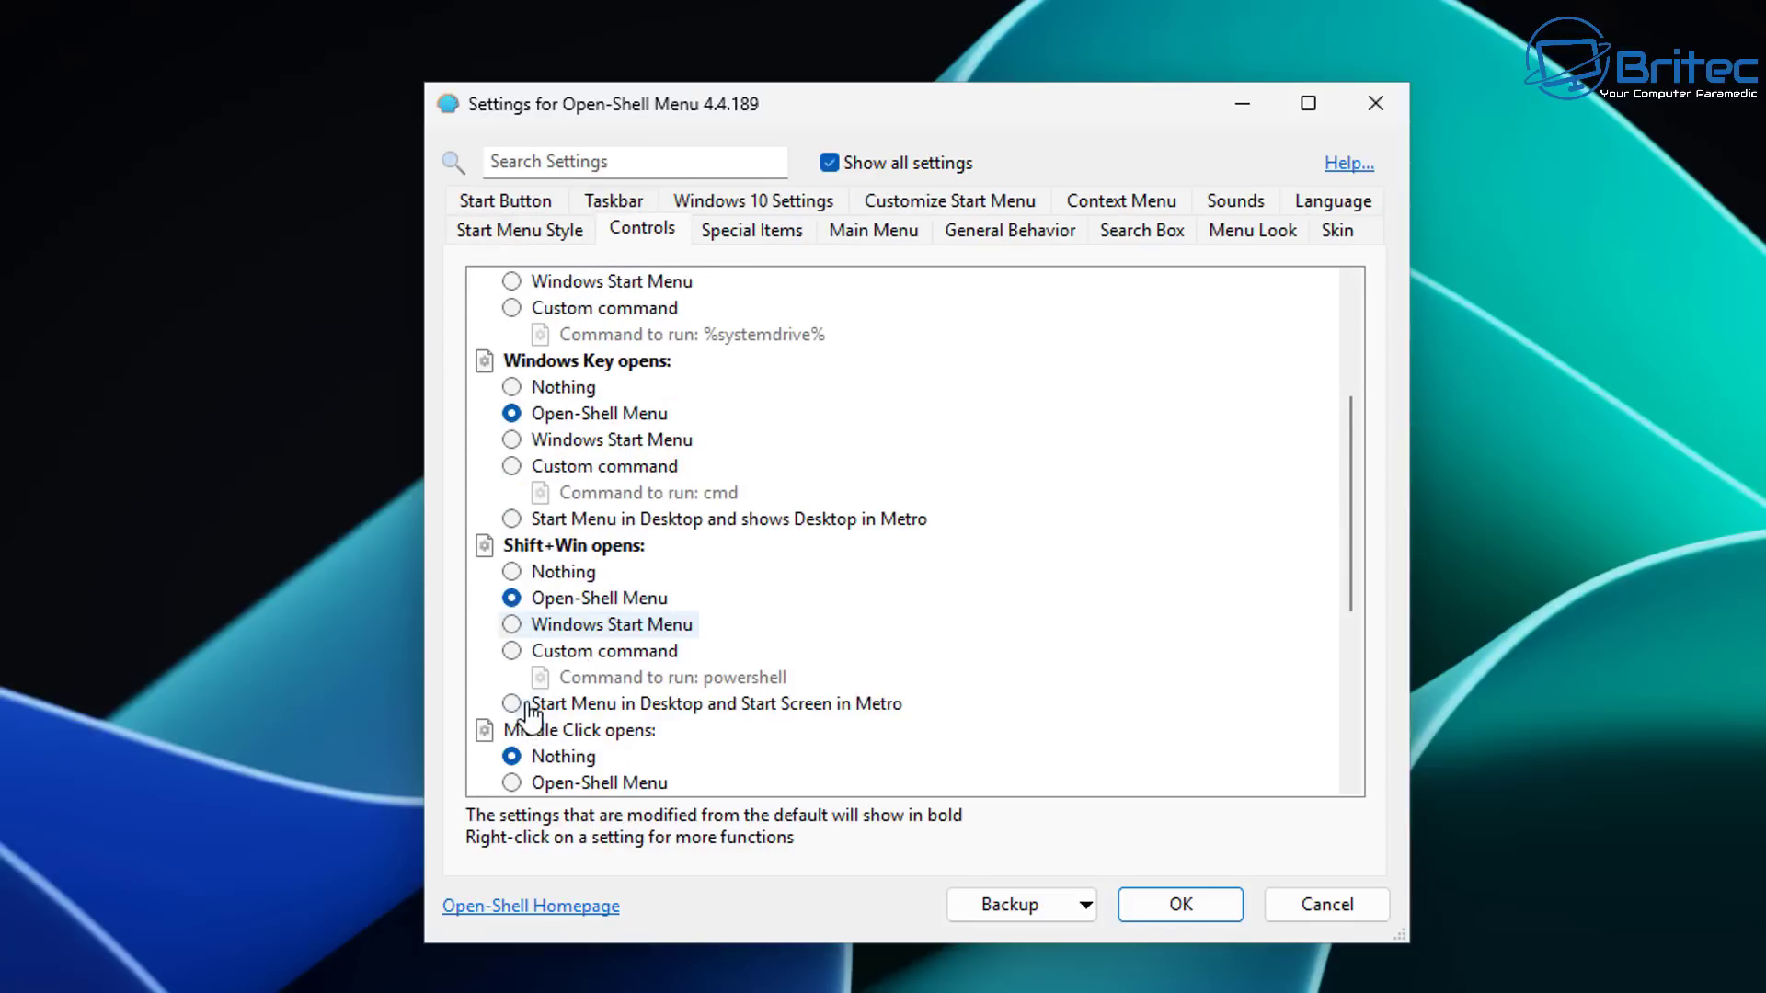
pyautogui.scroll(-3, 529, 716)
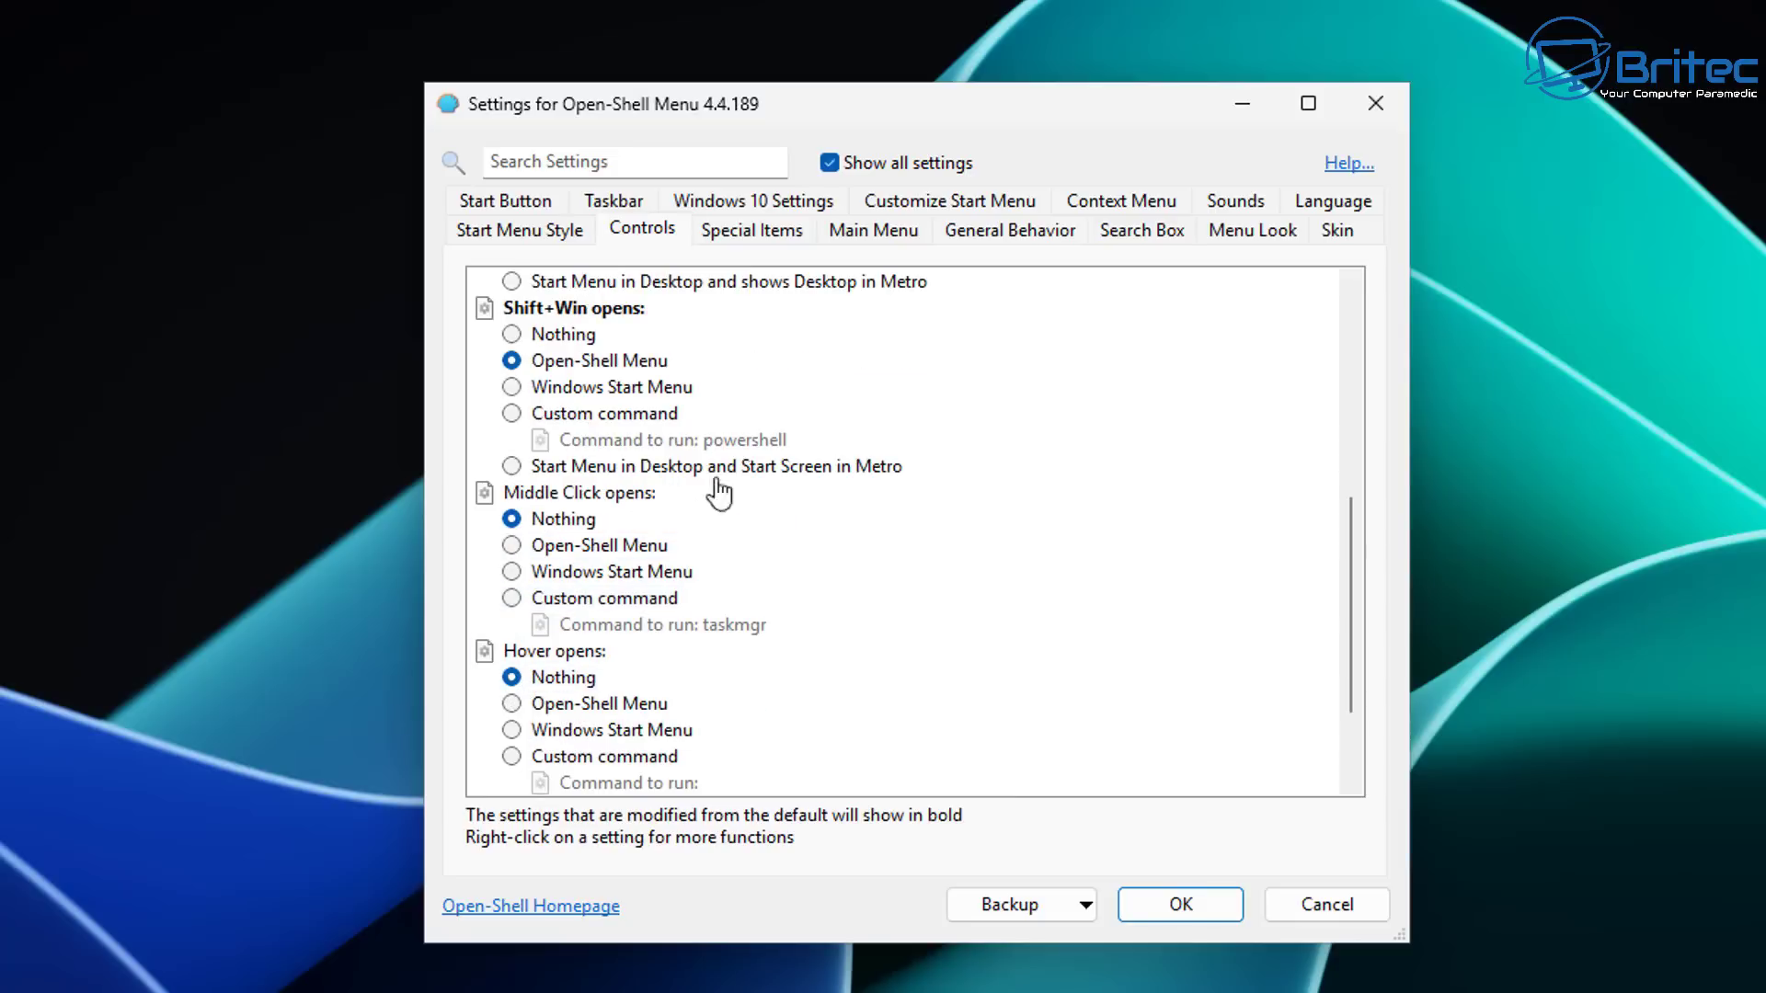
pyautogui.click(753, 202)
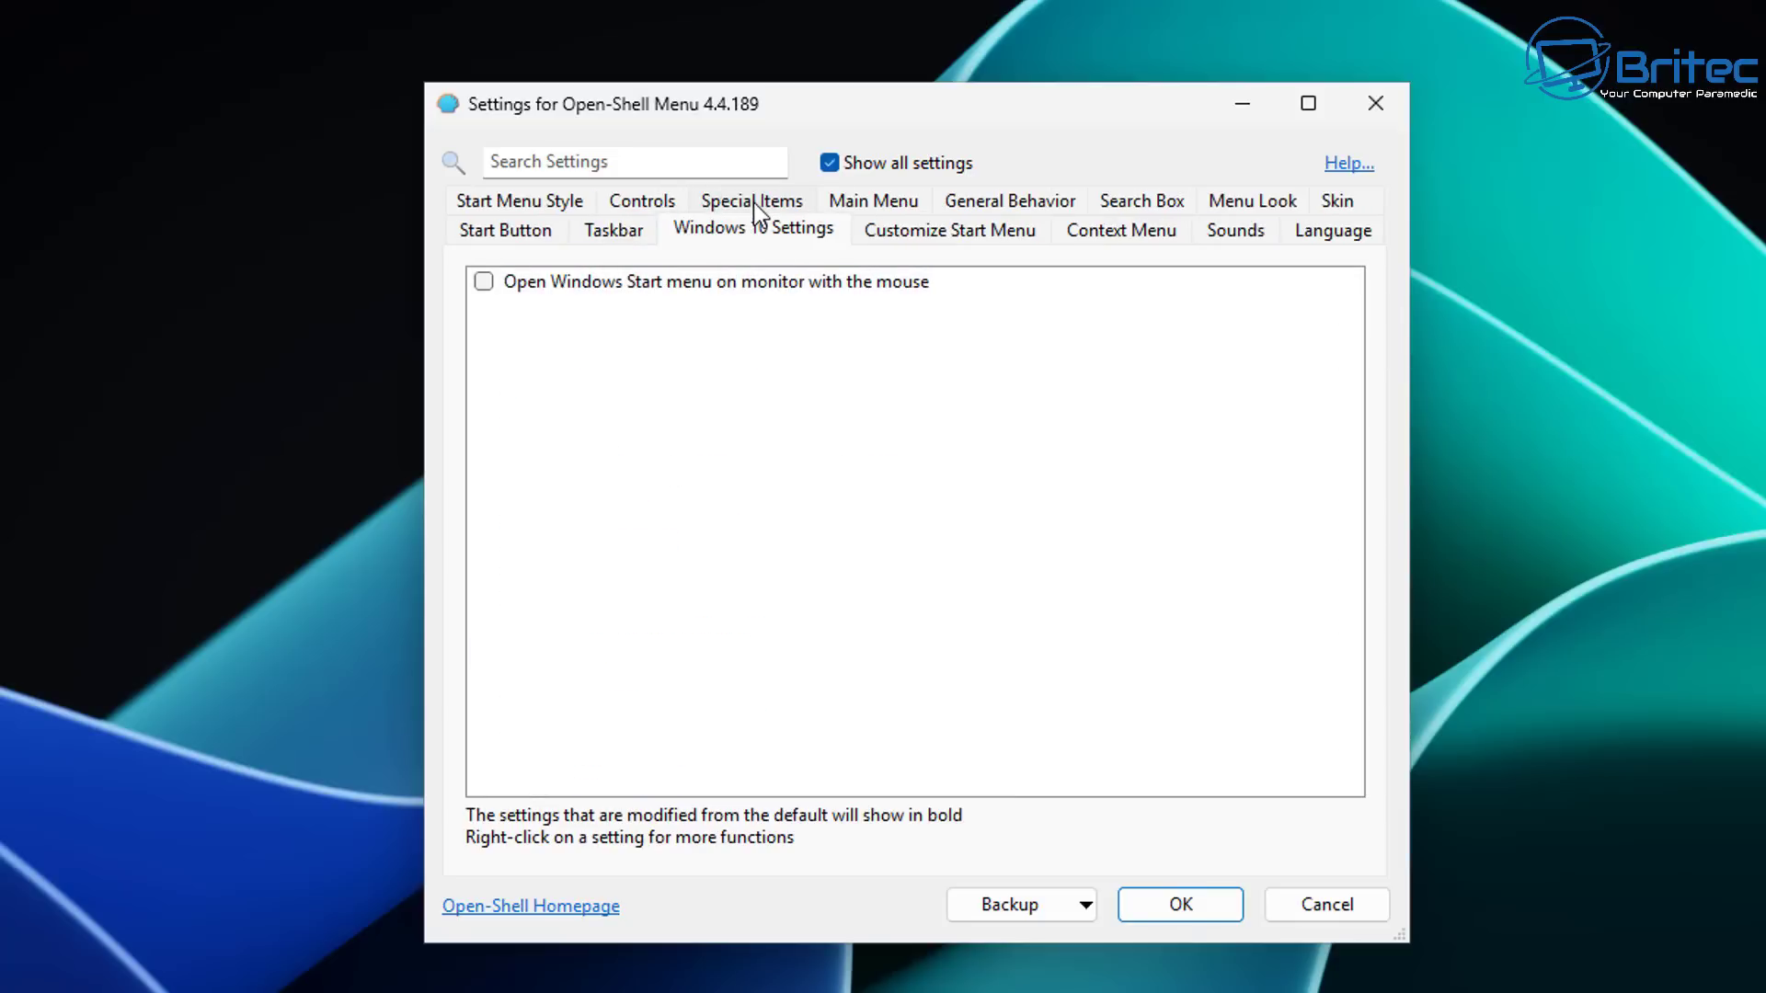
pyautogui.click(864, 203)
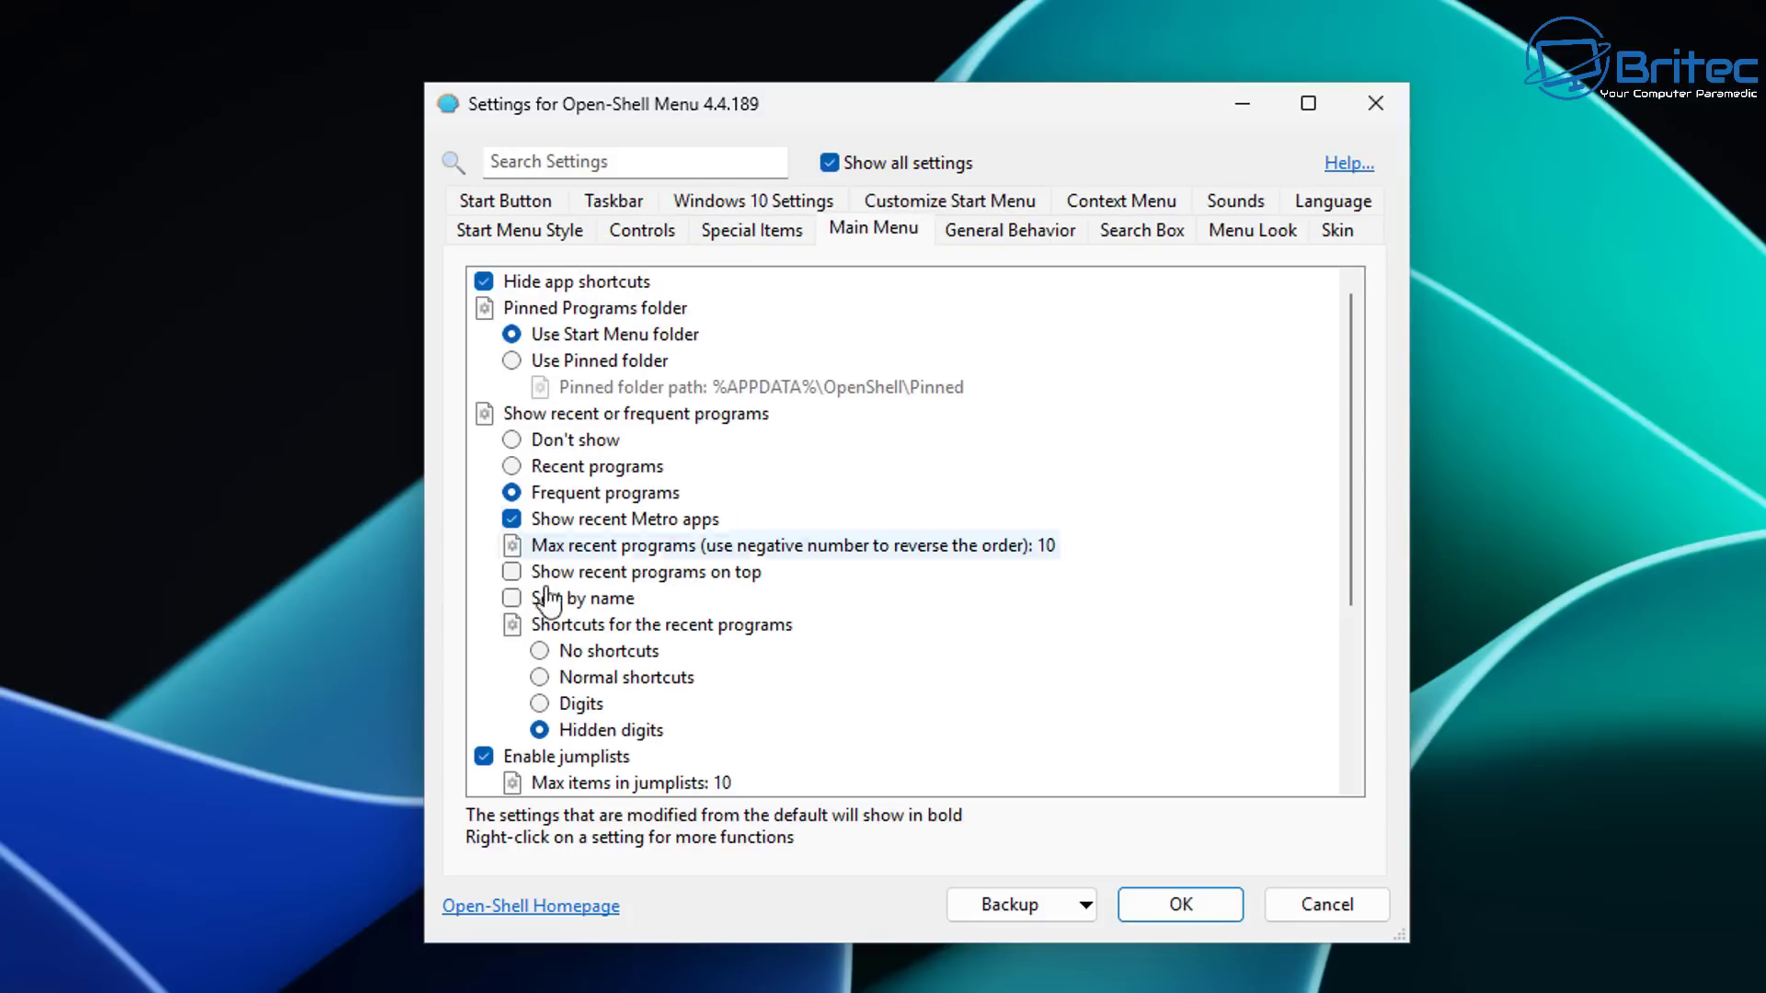
pyautogui.scroll(-3, 566, 727)
pyautogui.scroll(-1, 565, 726)
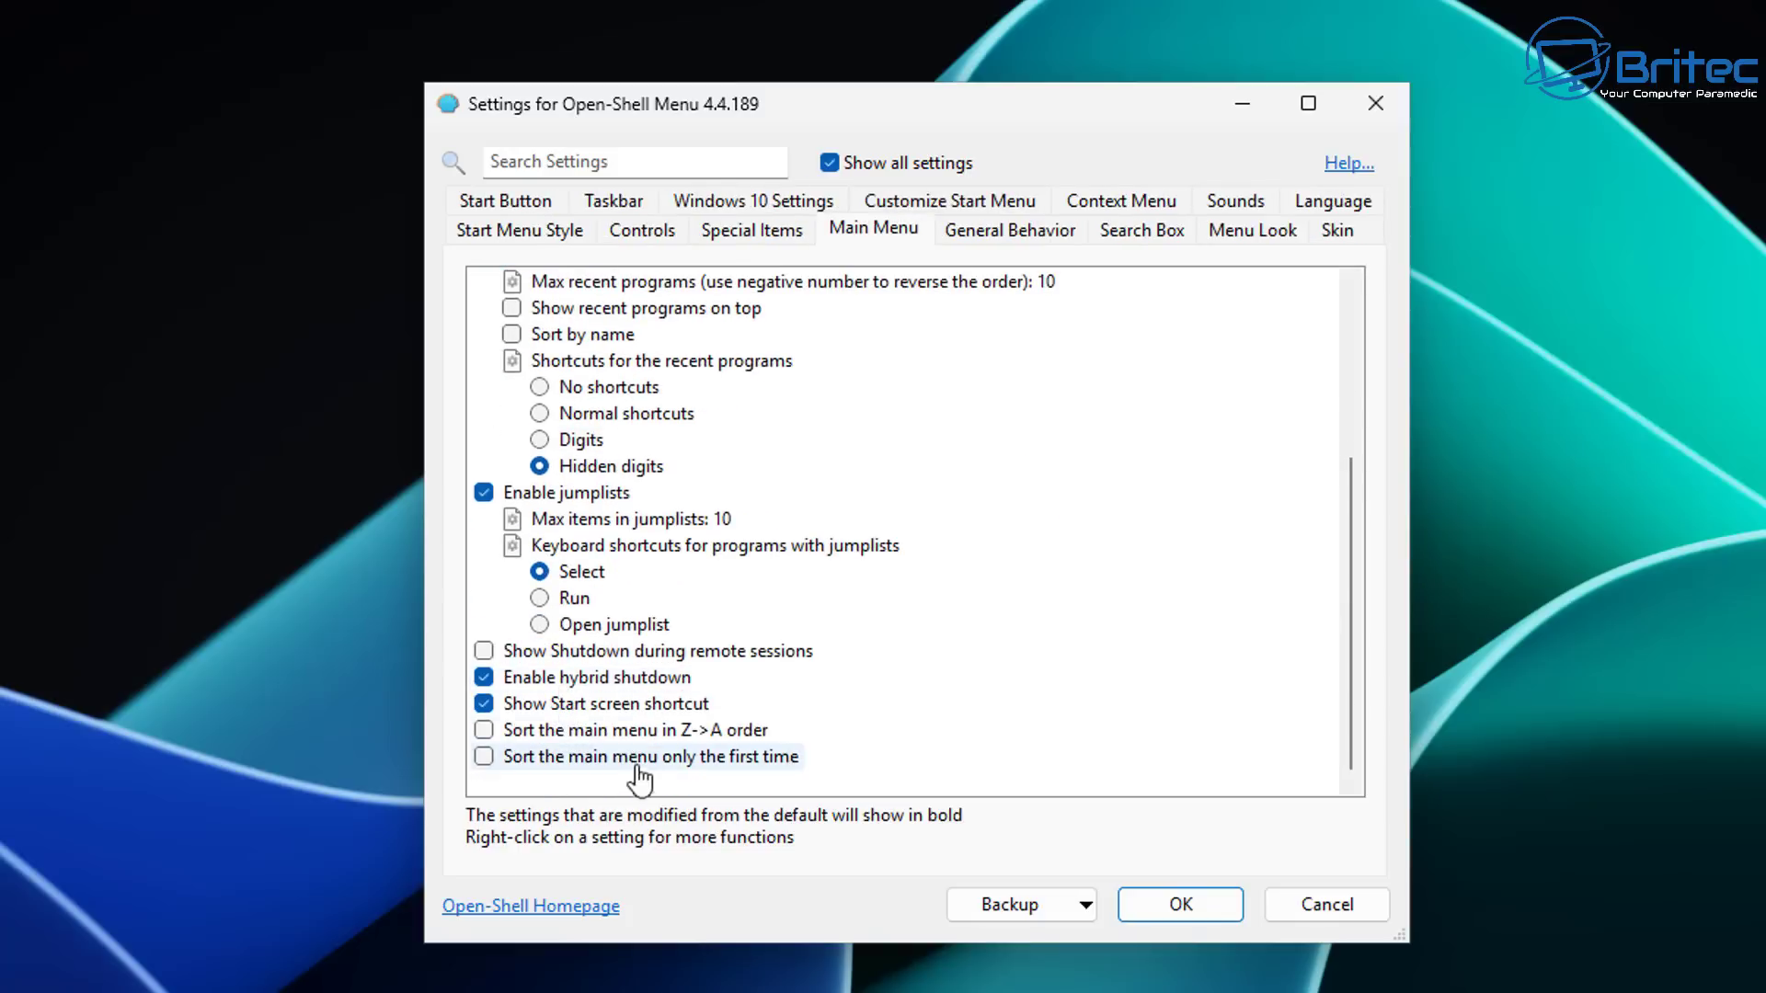
# Tick Cascading right-click menu on the Context Menu tab after comparing the desktop right-click menu.
pyautogui.click(1085, 204)
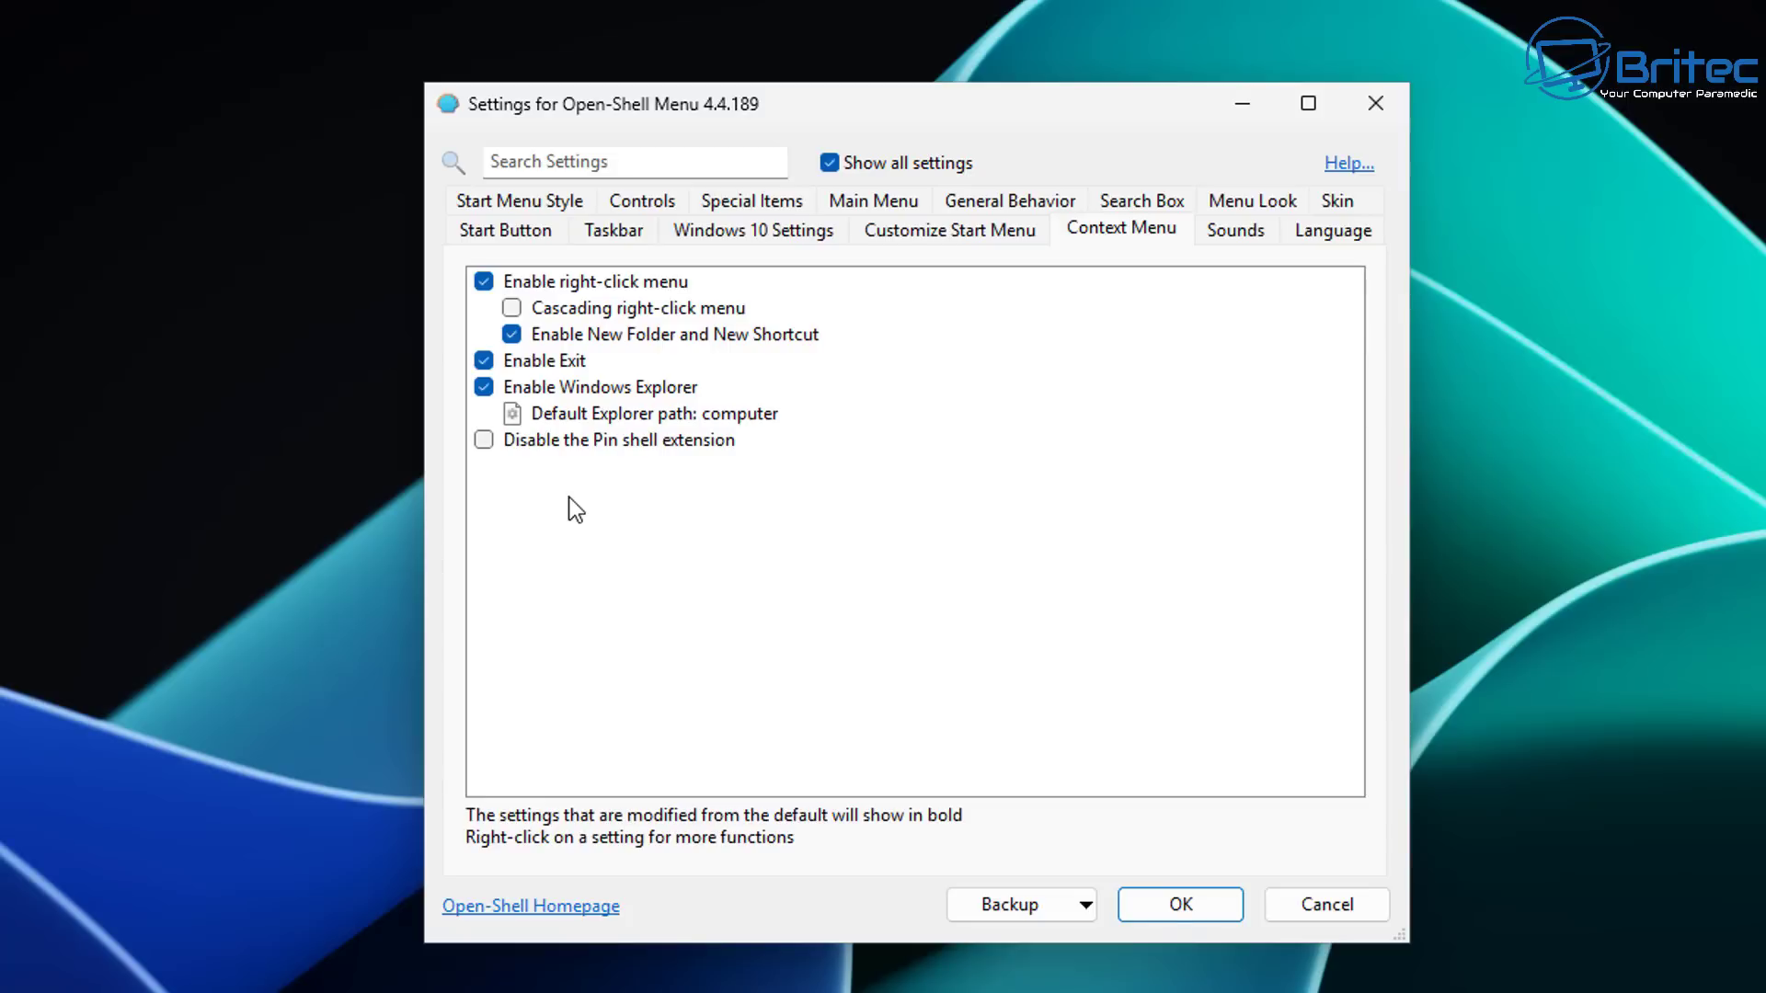
pyautogui.rightClick(1649, 127)
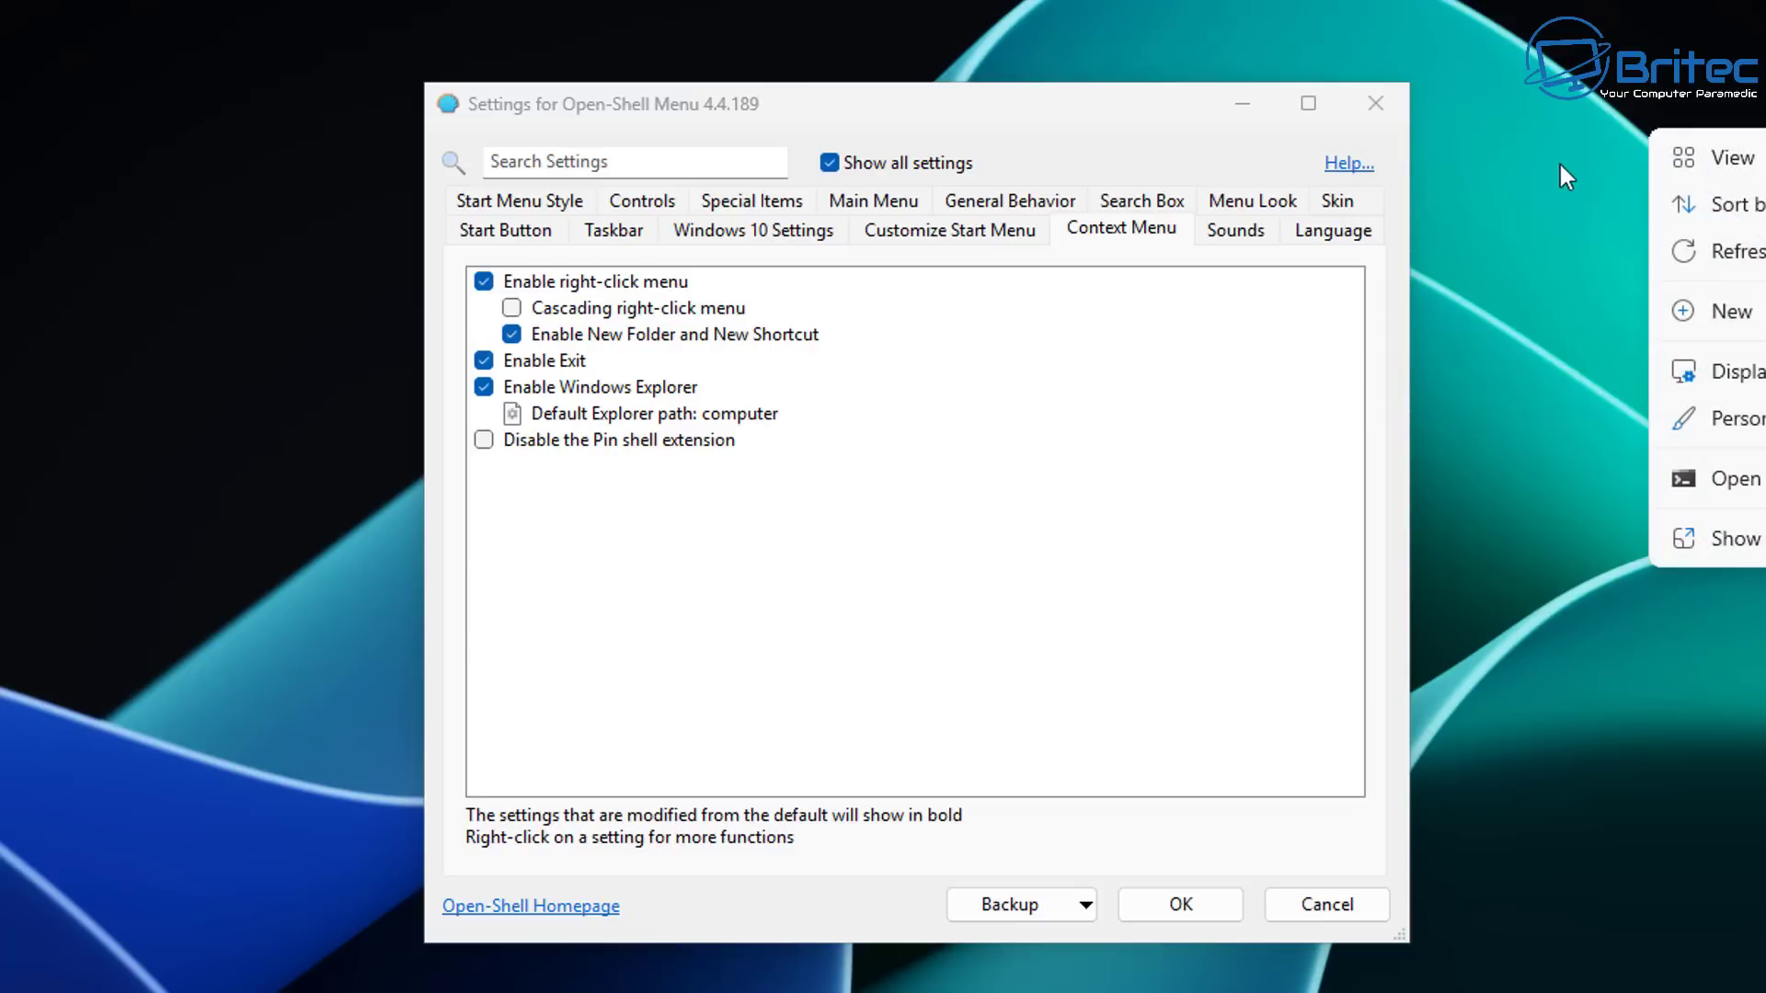
pyautogui.click(1472, 176)
pyautogui.click(511, 308)
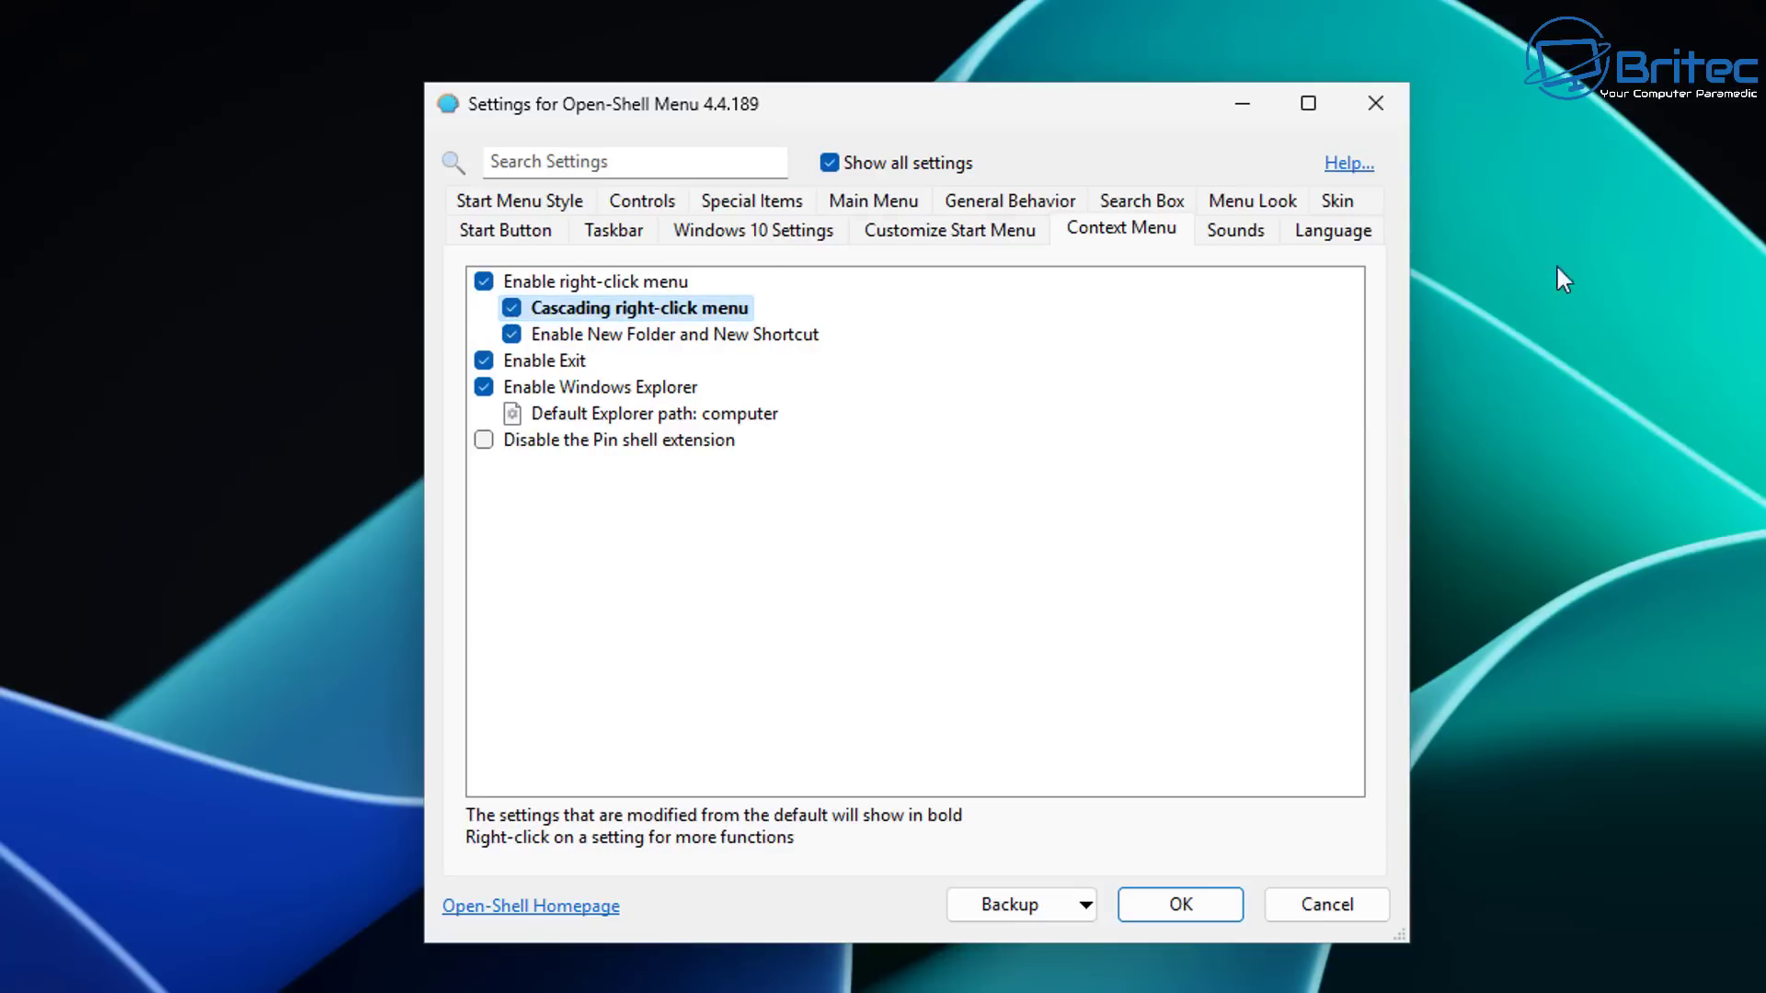
pyautogui.click(727, 500)
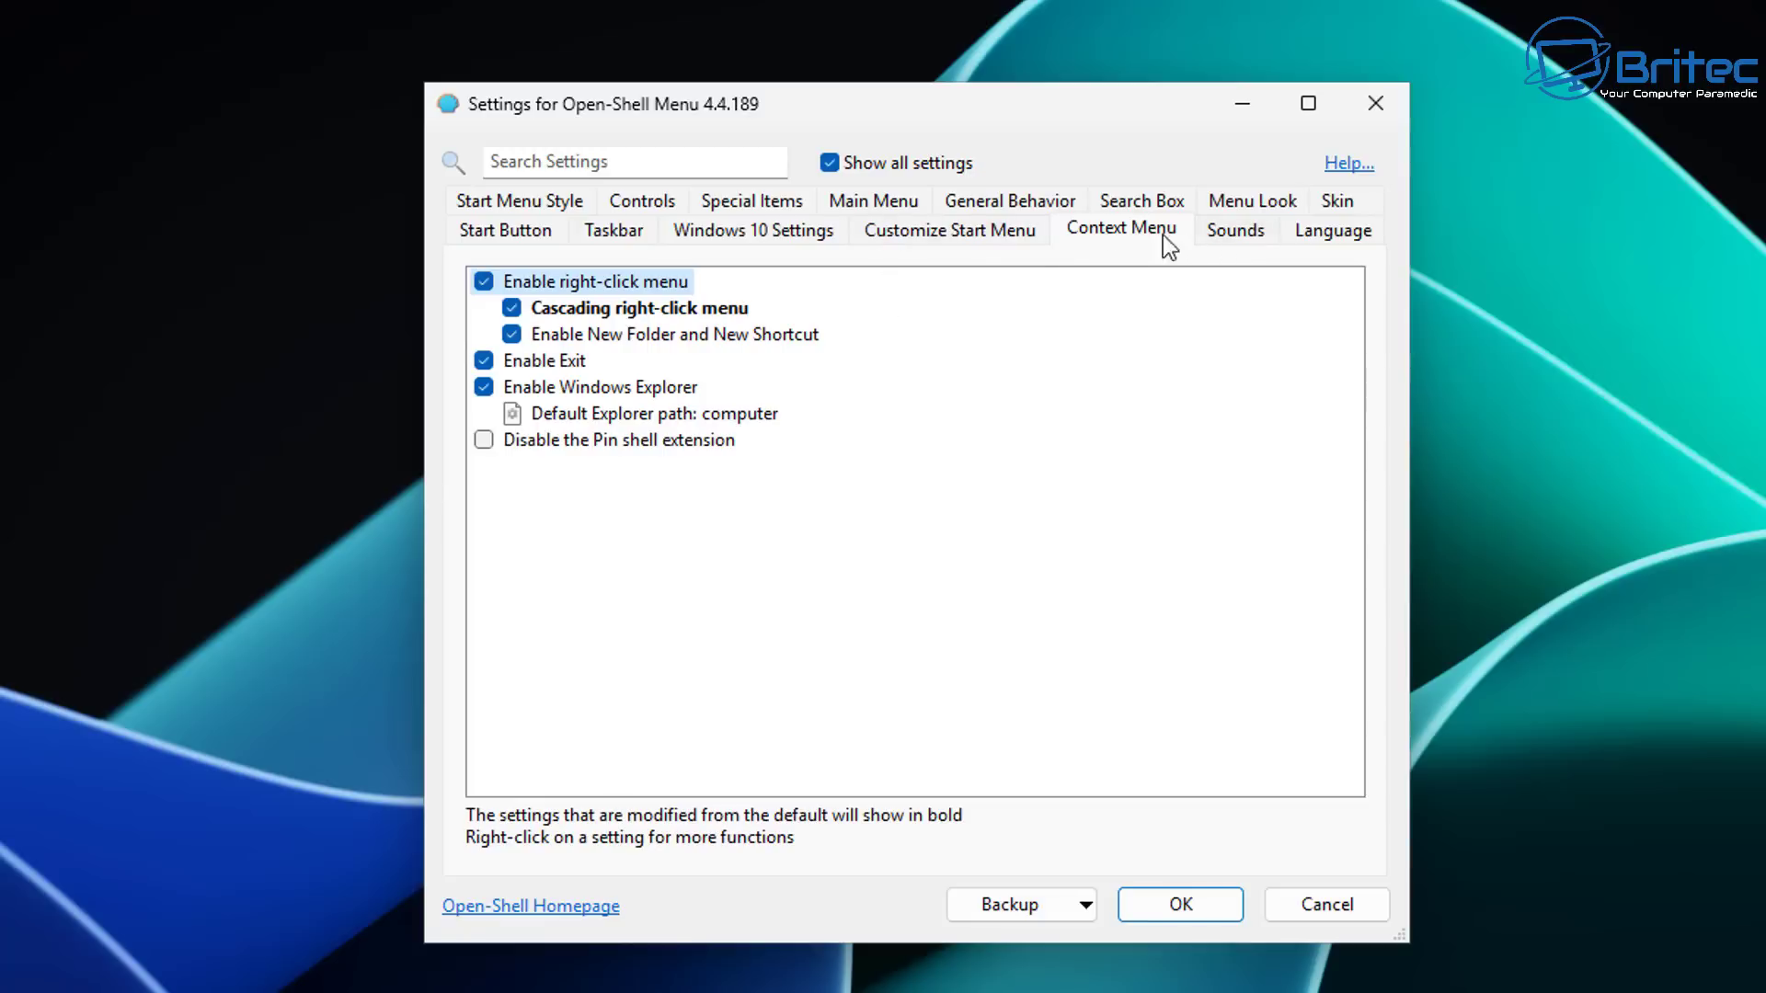
pyautogui.click(1138, 208)
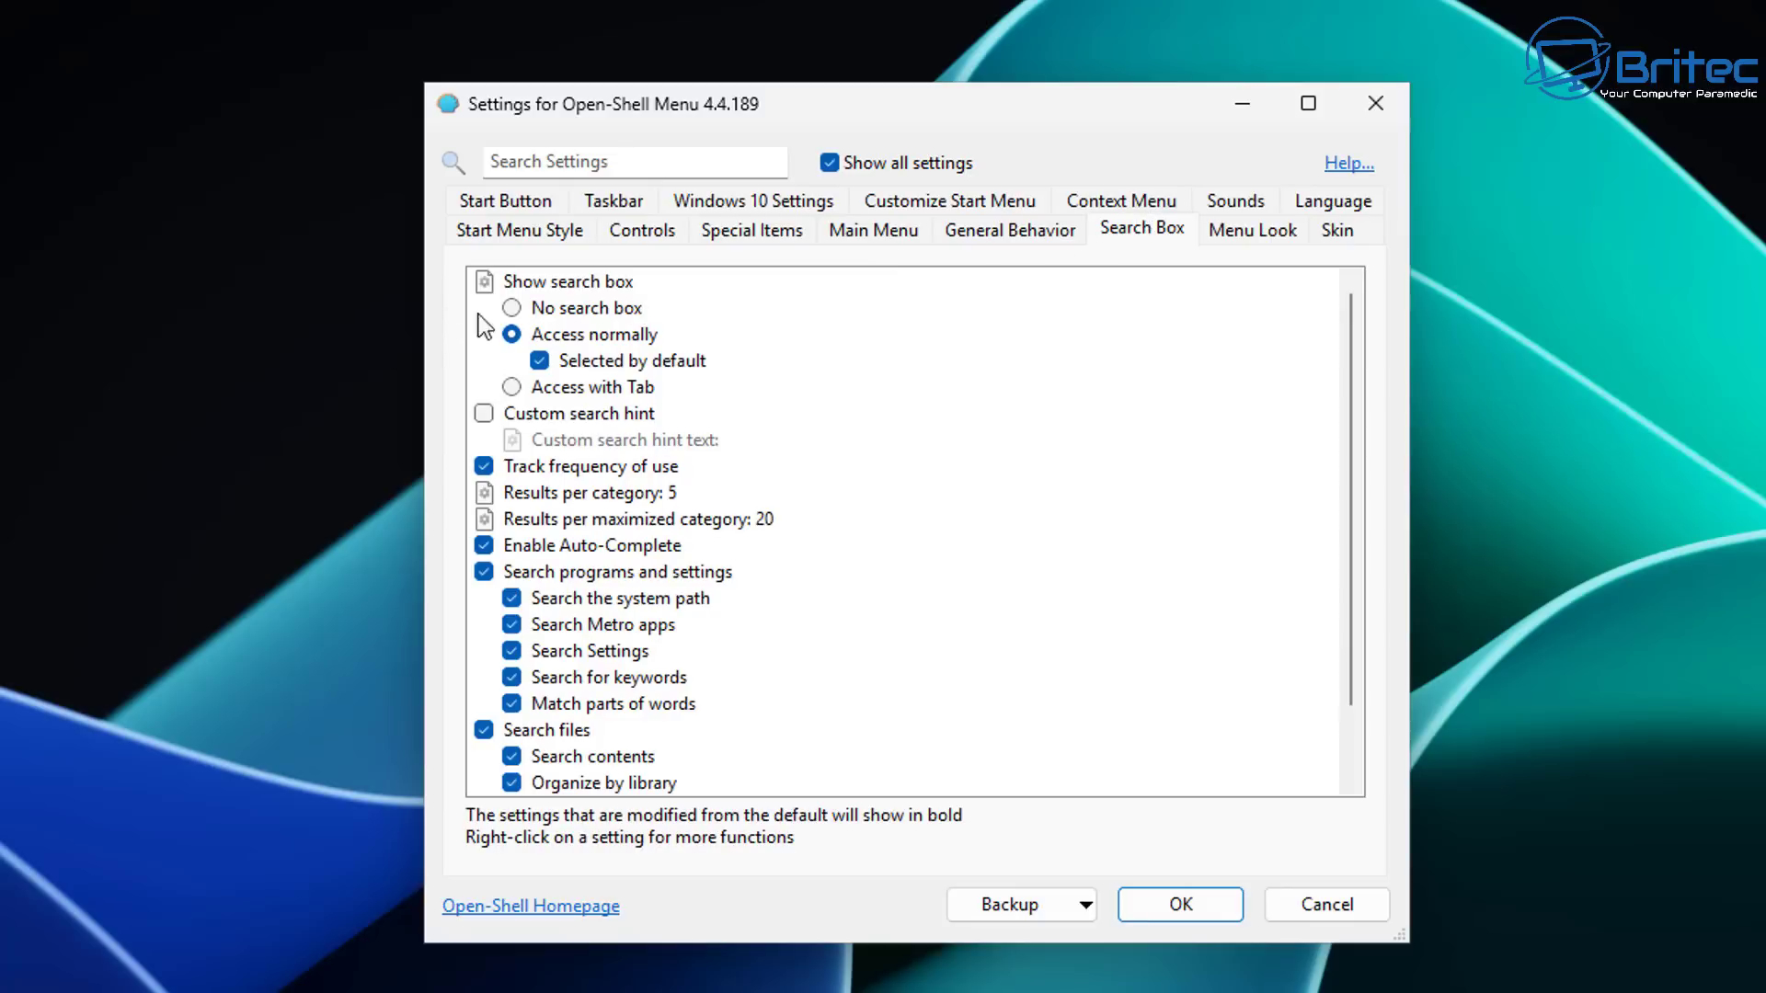
# Set the search box to Access normally after trying No search box and Access with Tab.
pyautogui.click(513, 308)
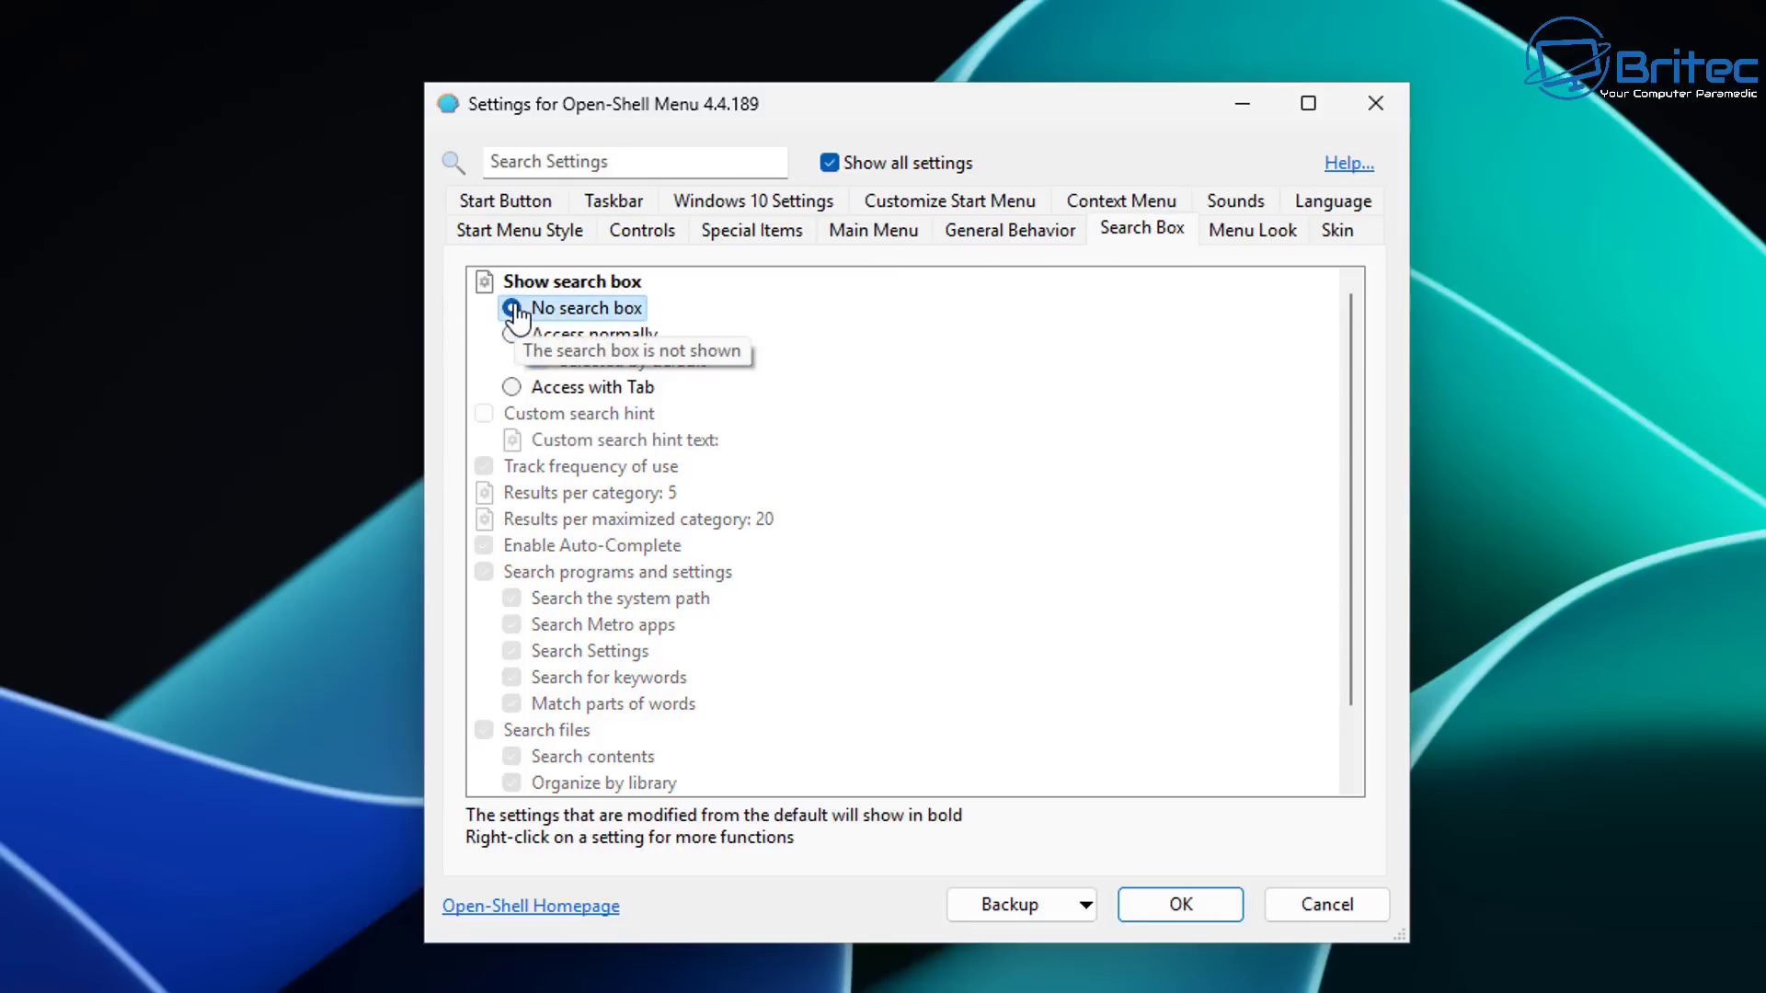
pyautogui.click(511, 391)
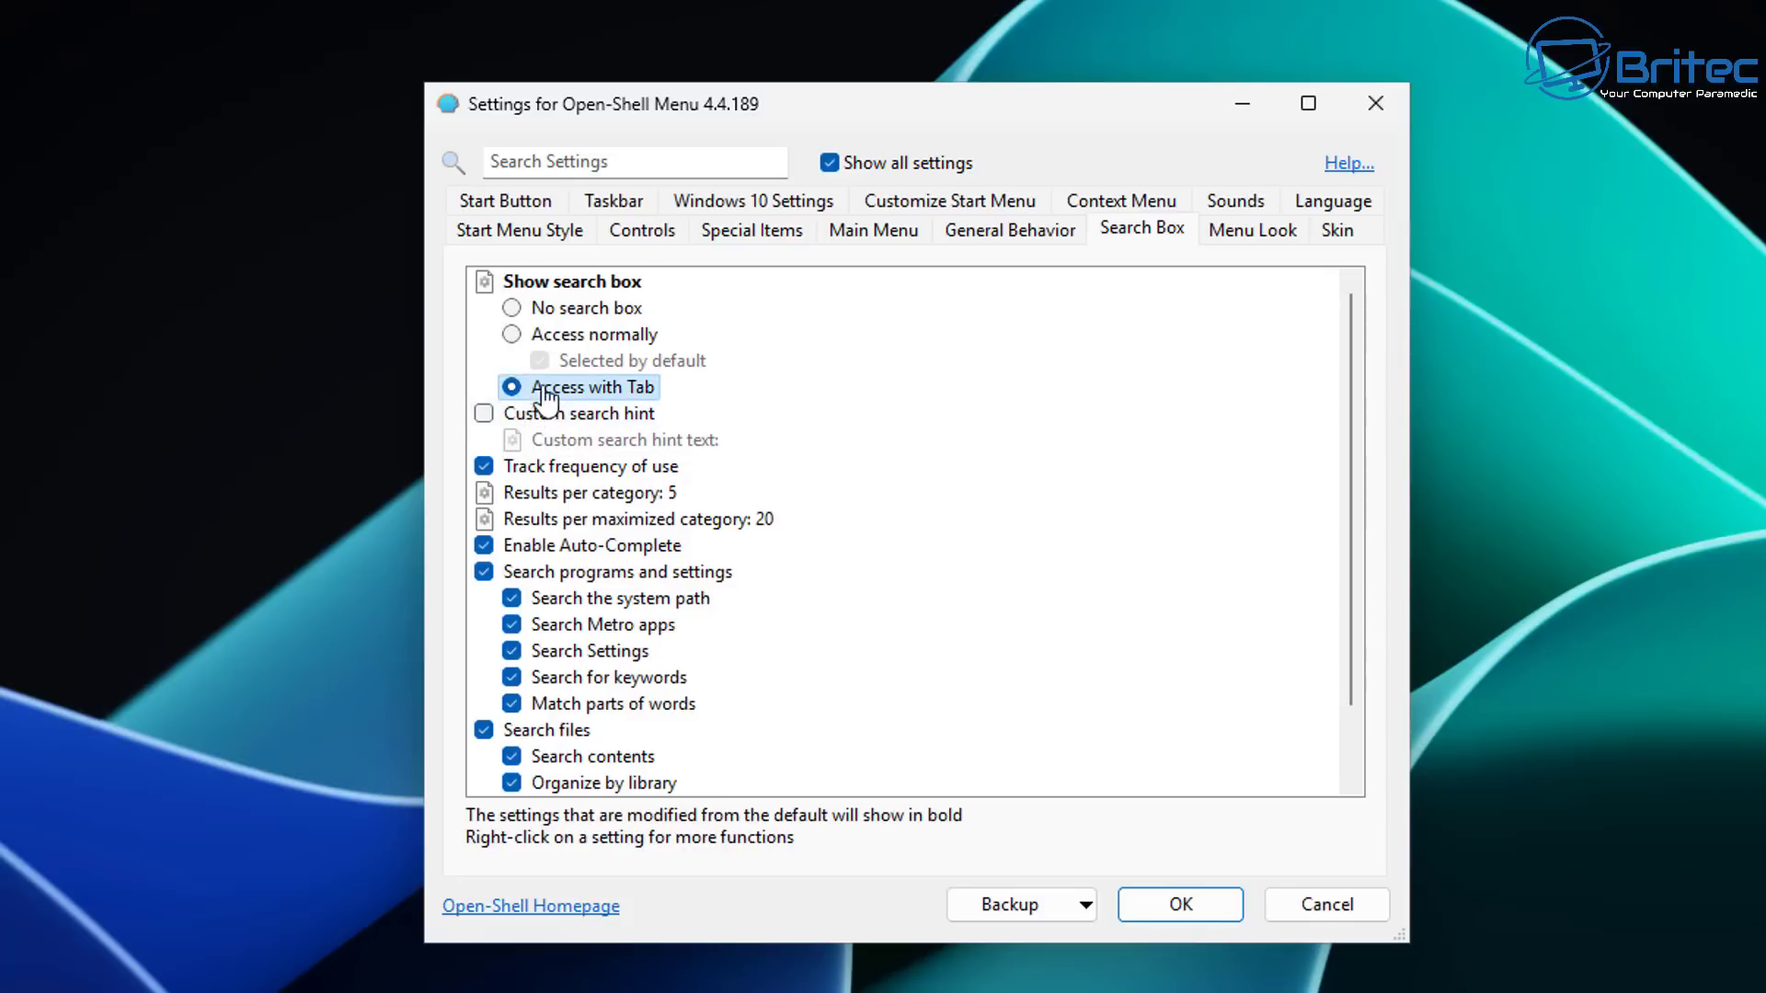
pyautogui.click(520, 342)
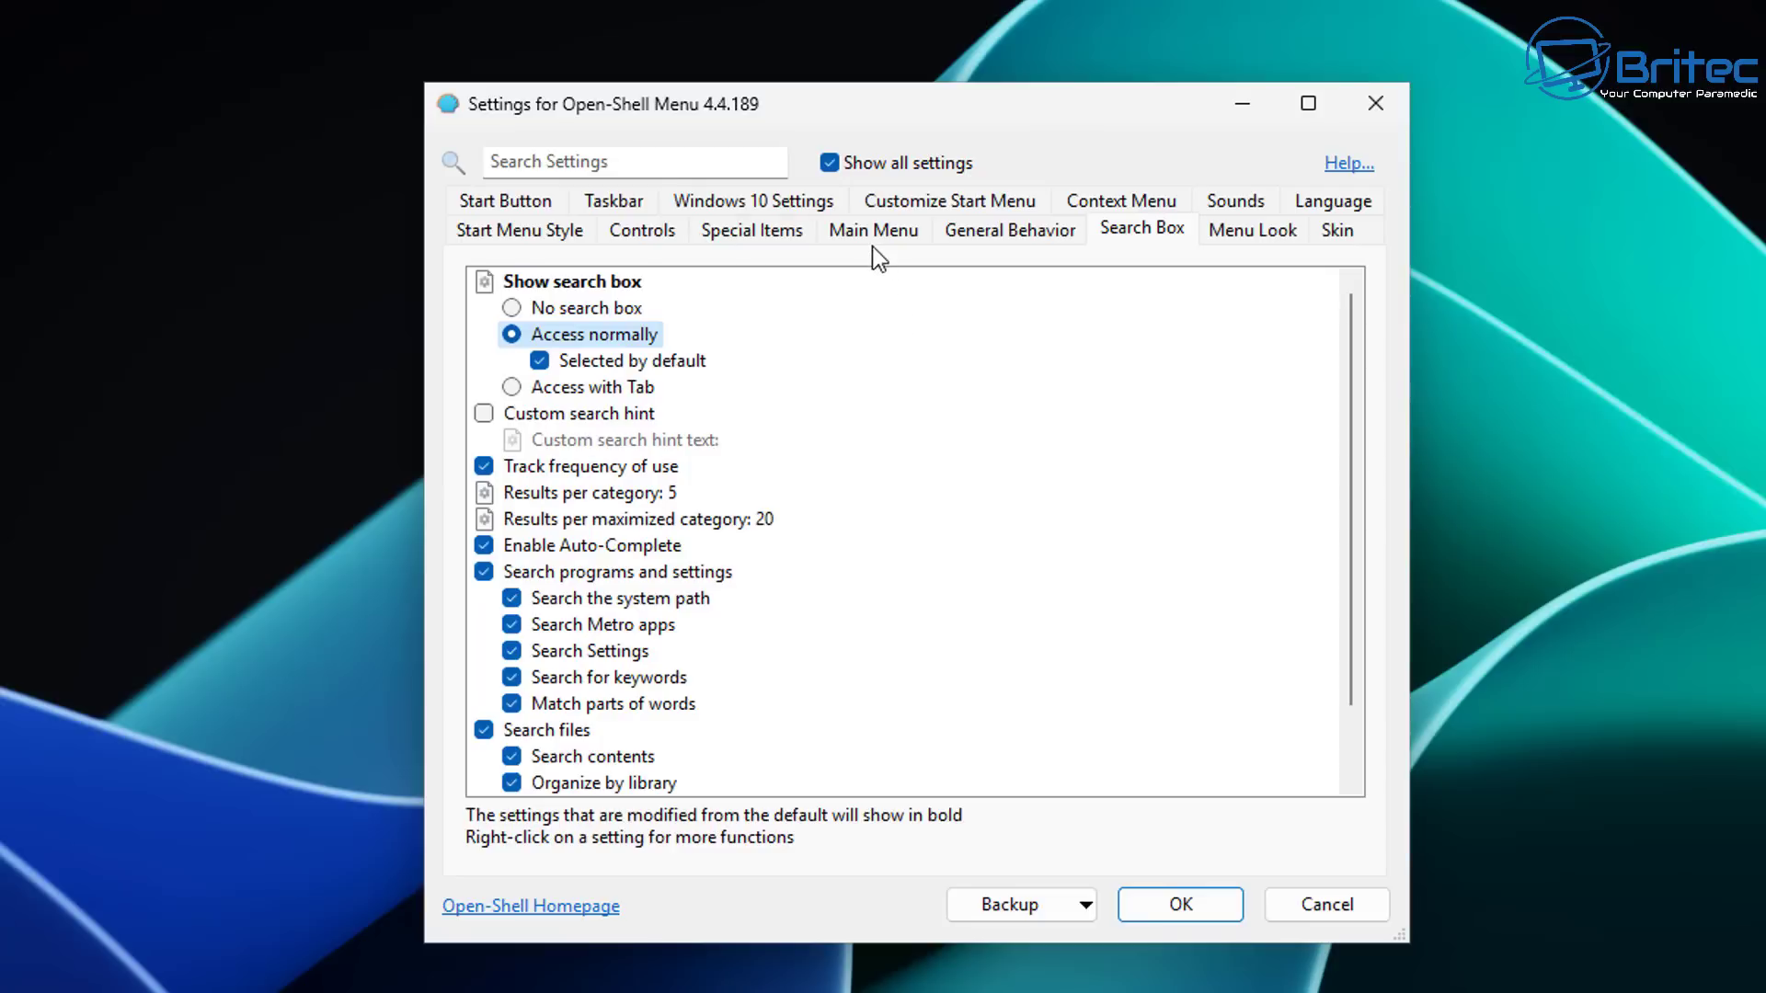
pyautogui.click(970, 234)
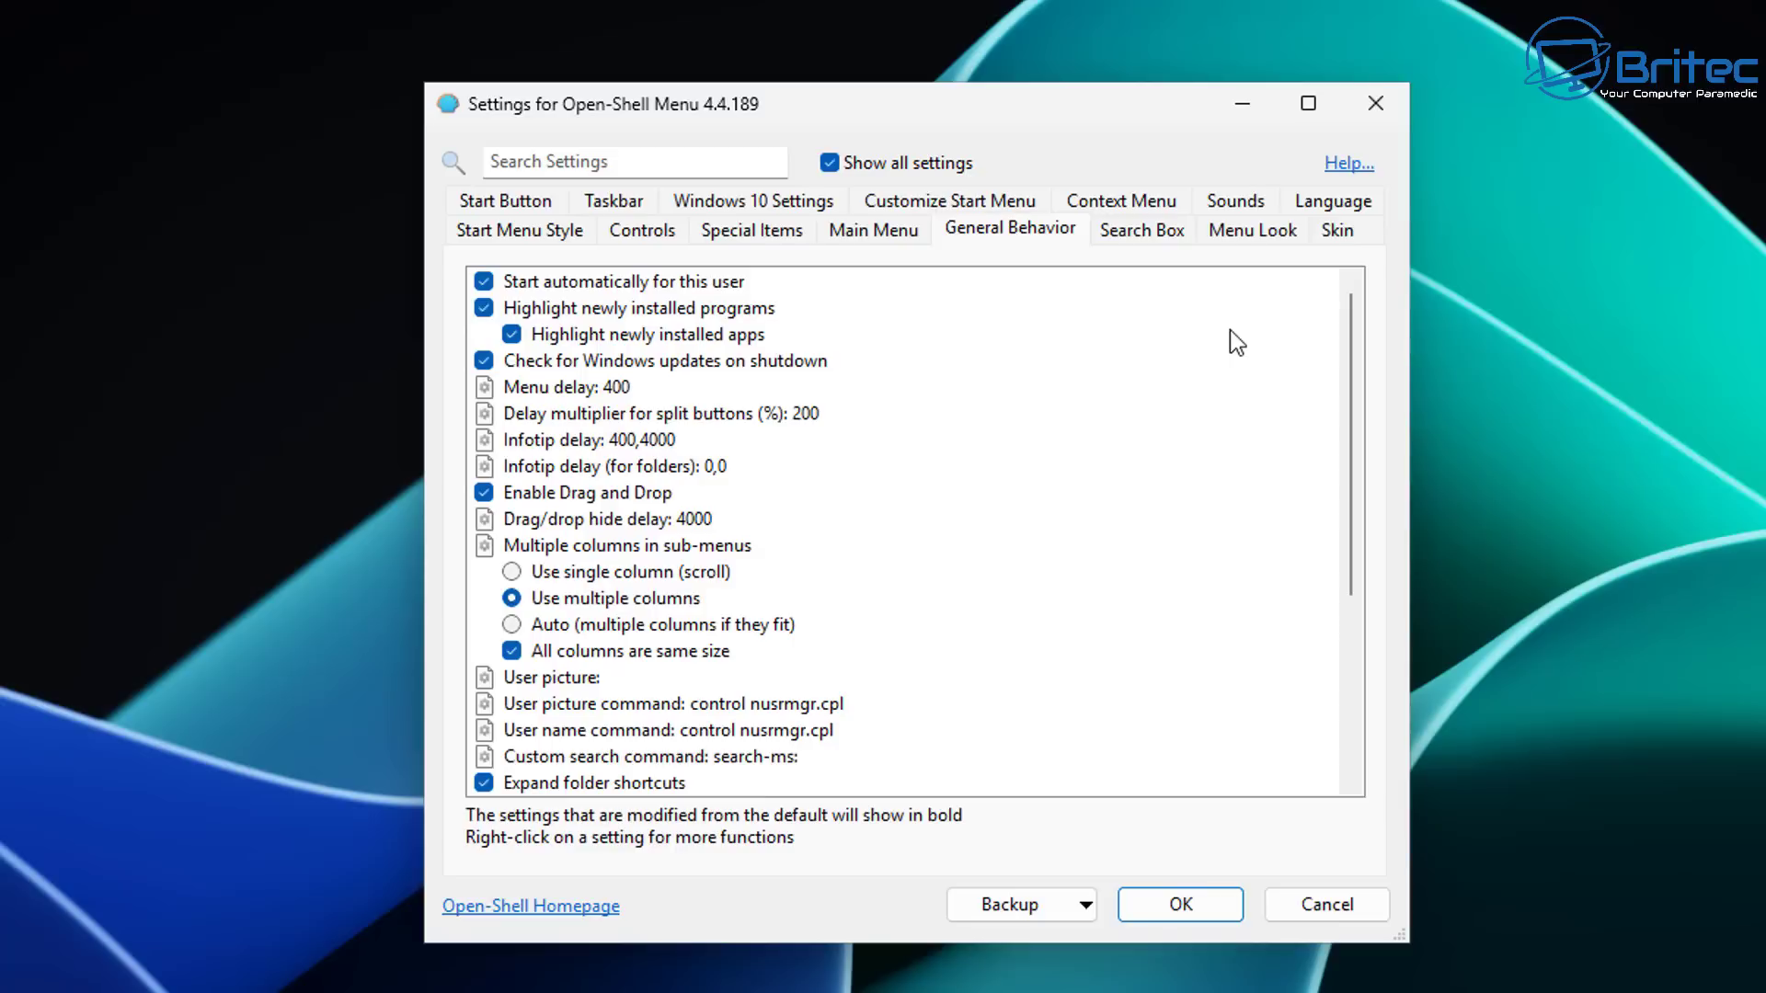
pyautogui.click(1331, 235)
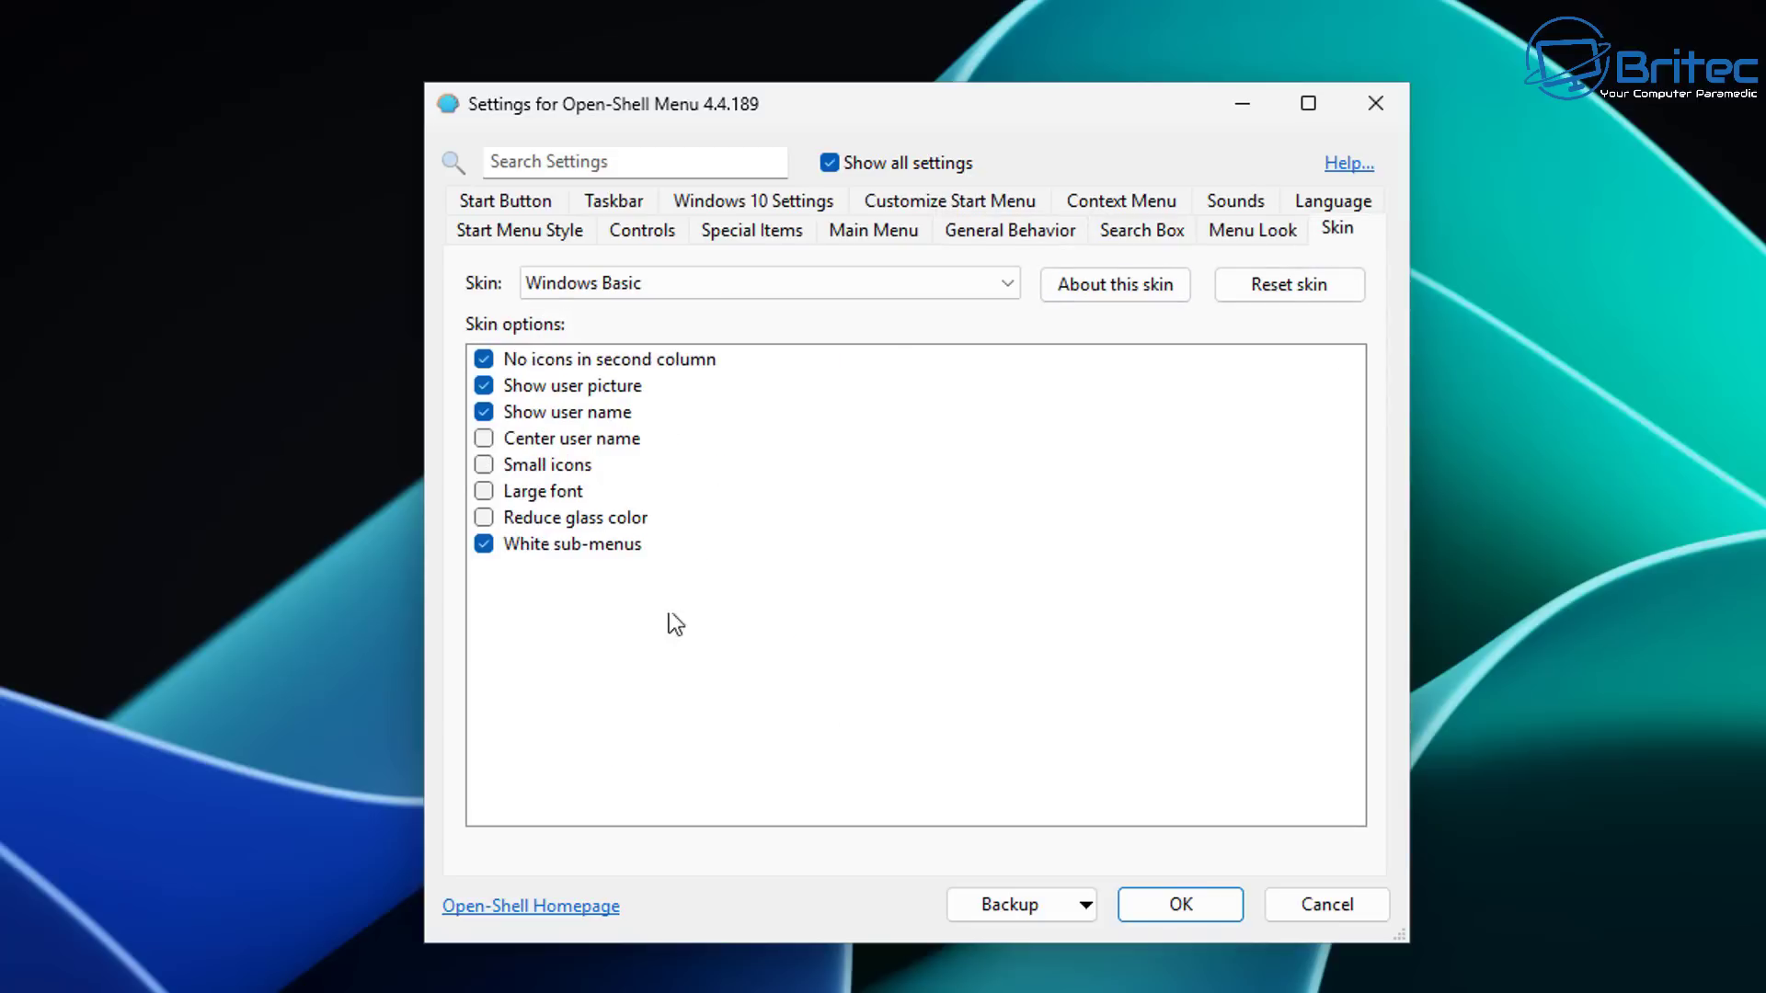
# Keep Windows Basic as the skin and return to Start Menu Style with Classic with two columns.
pyautogui.click(996, 287)
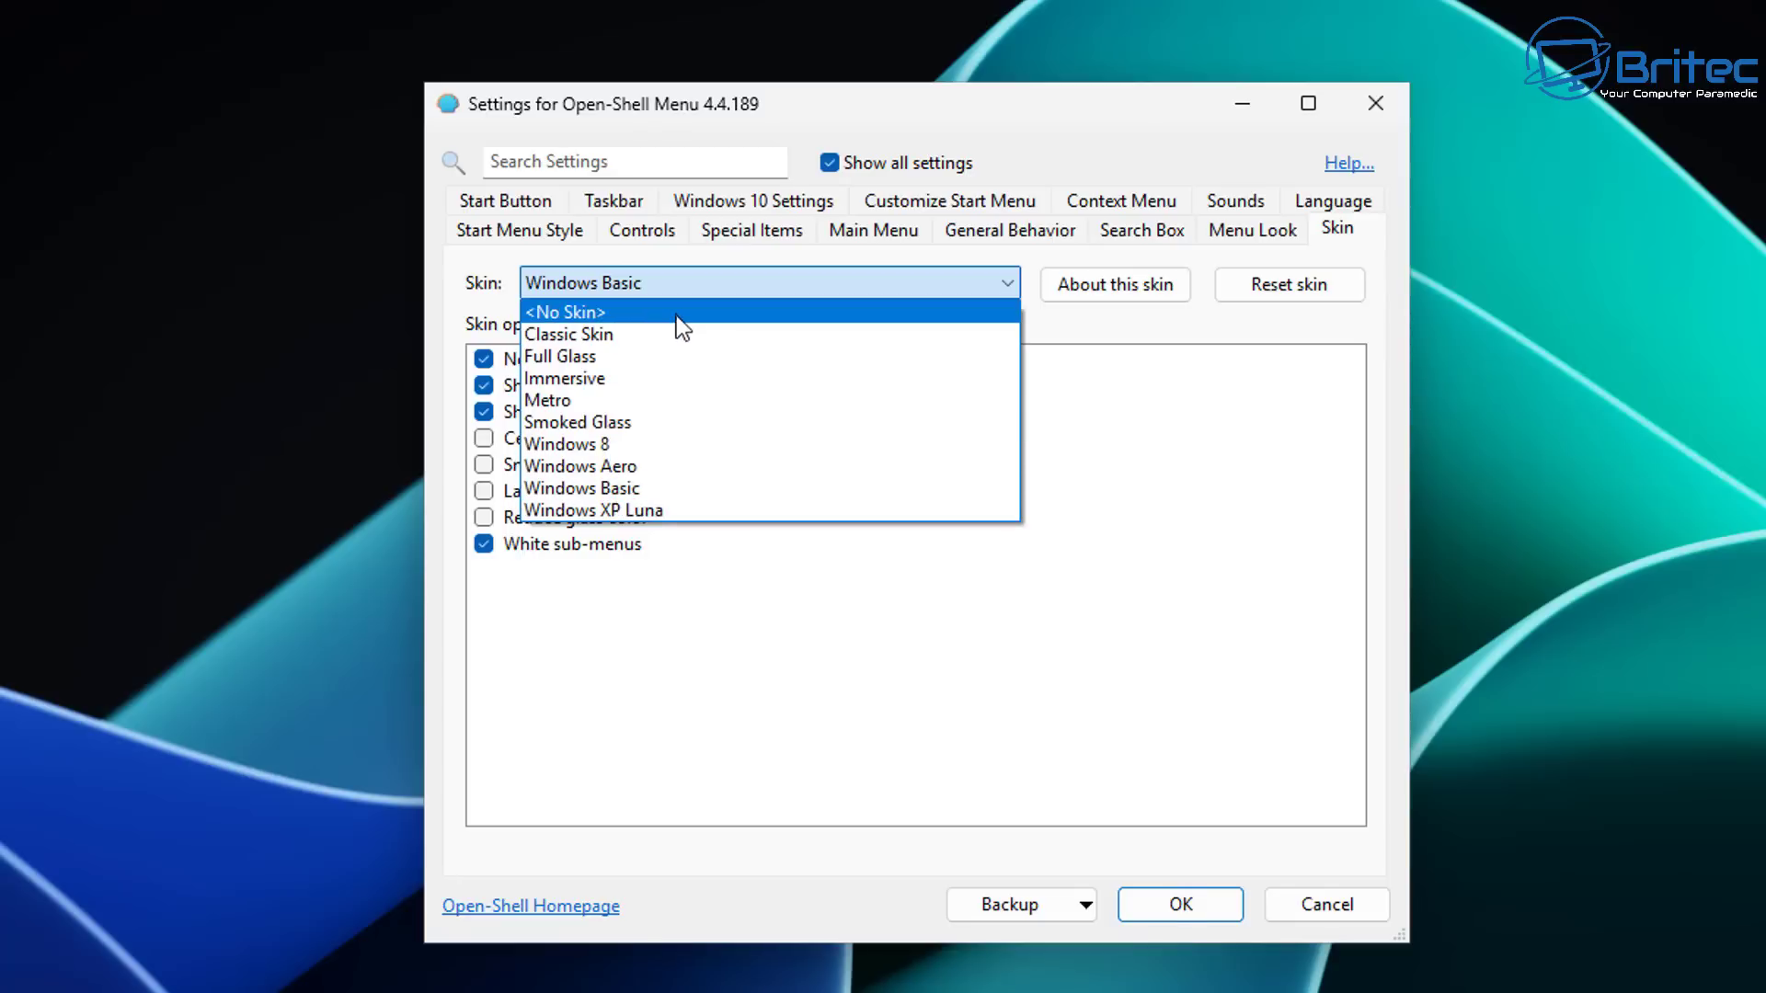
pyautogui.click(743, 671)
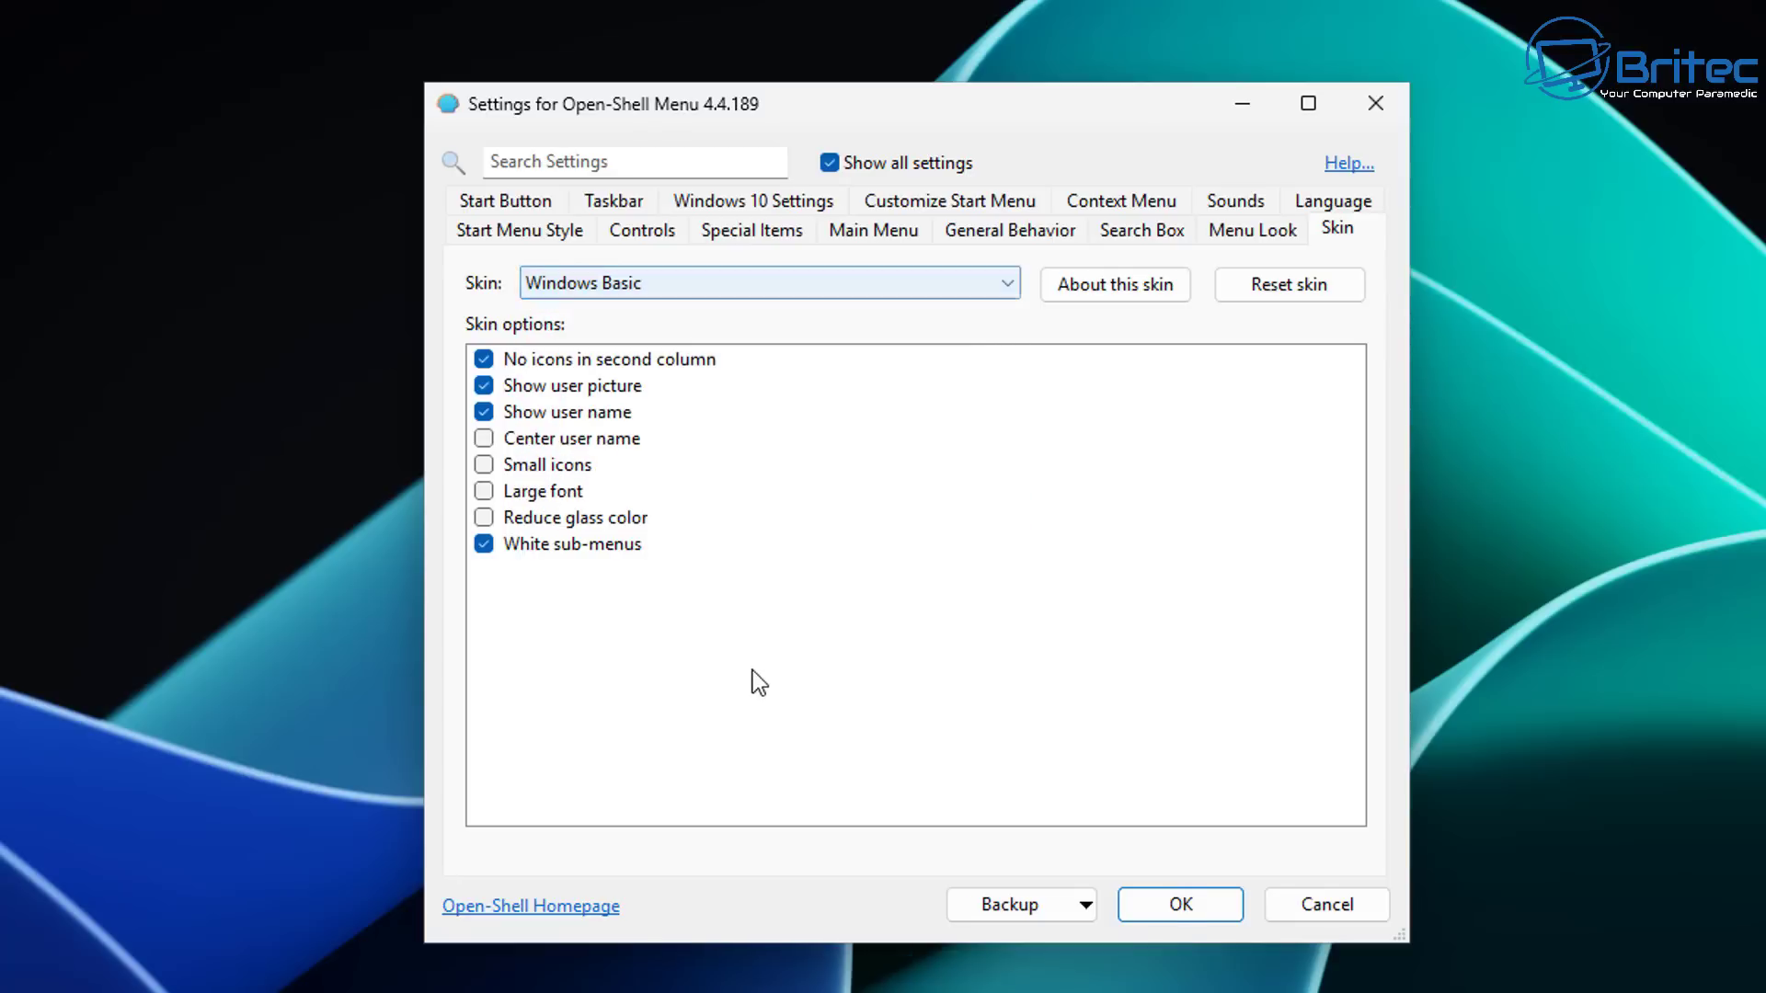
pyautogui.click(531, 241)
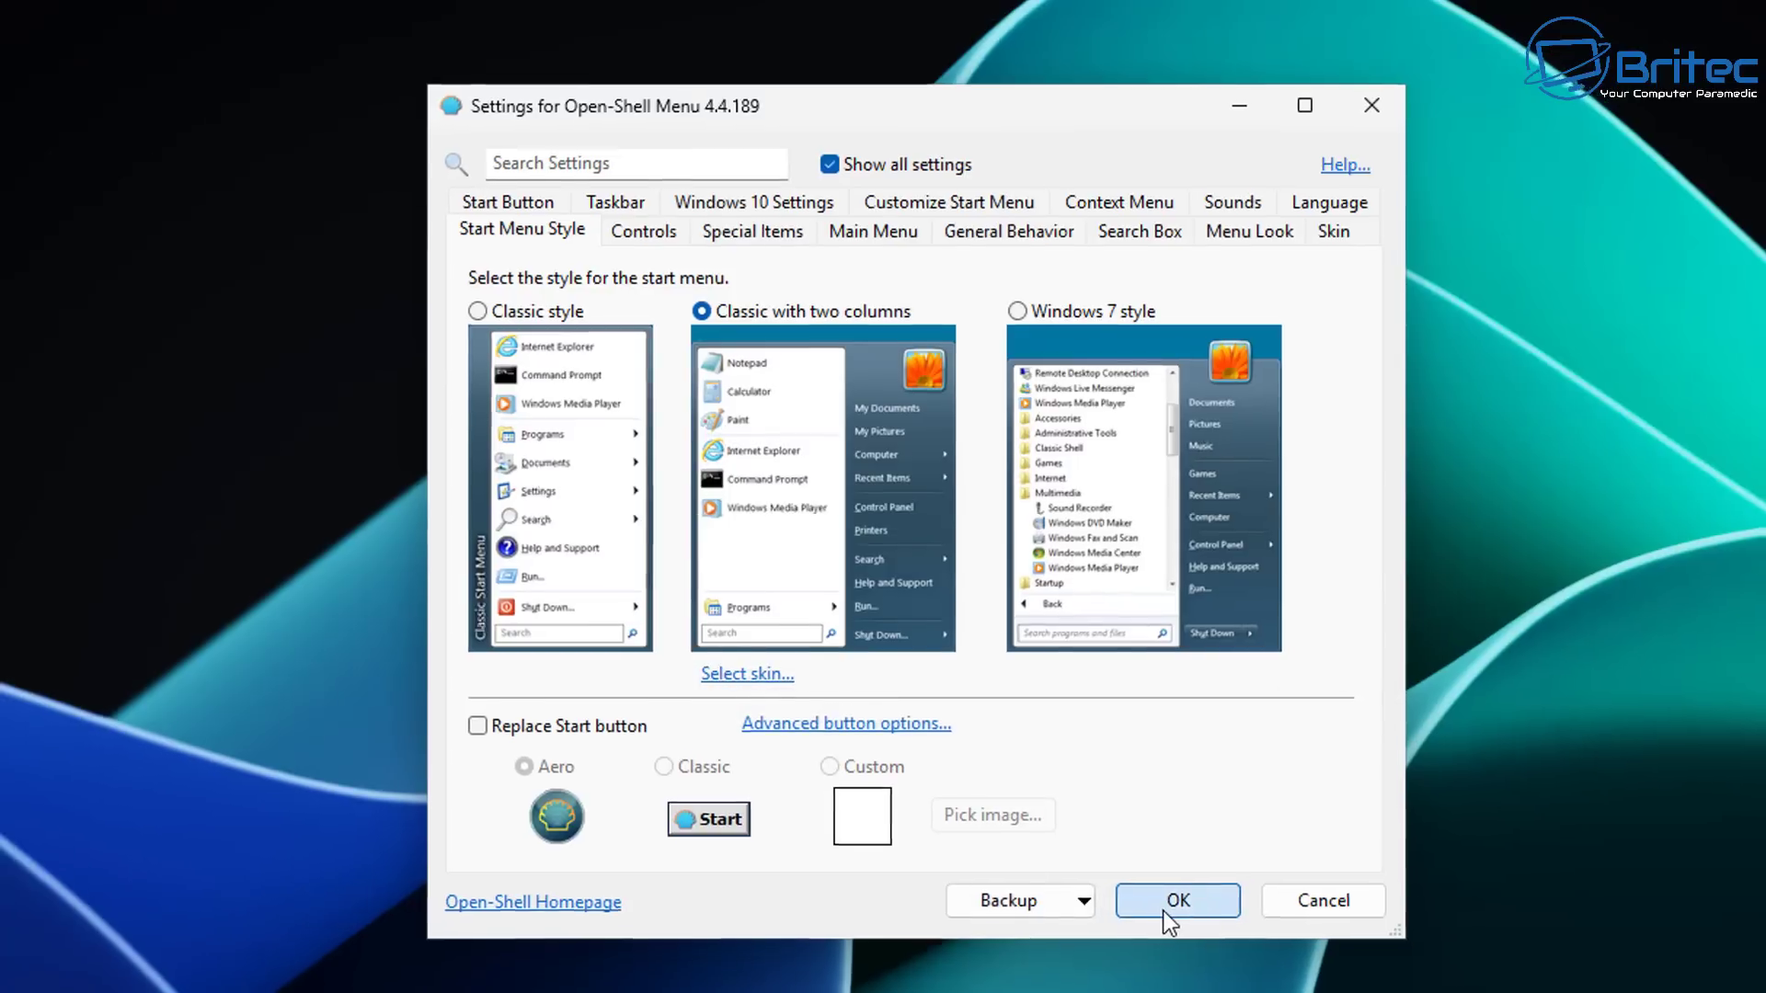
# Save the Open-Shell settings, test the two-column classic Start menu, and return to Edge.
pyautogui.click(1166, 910)
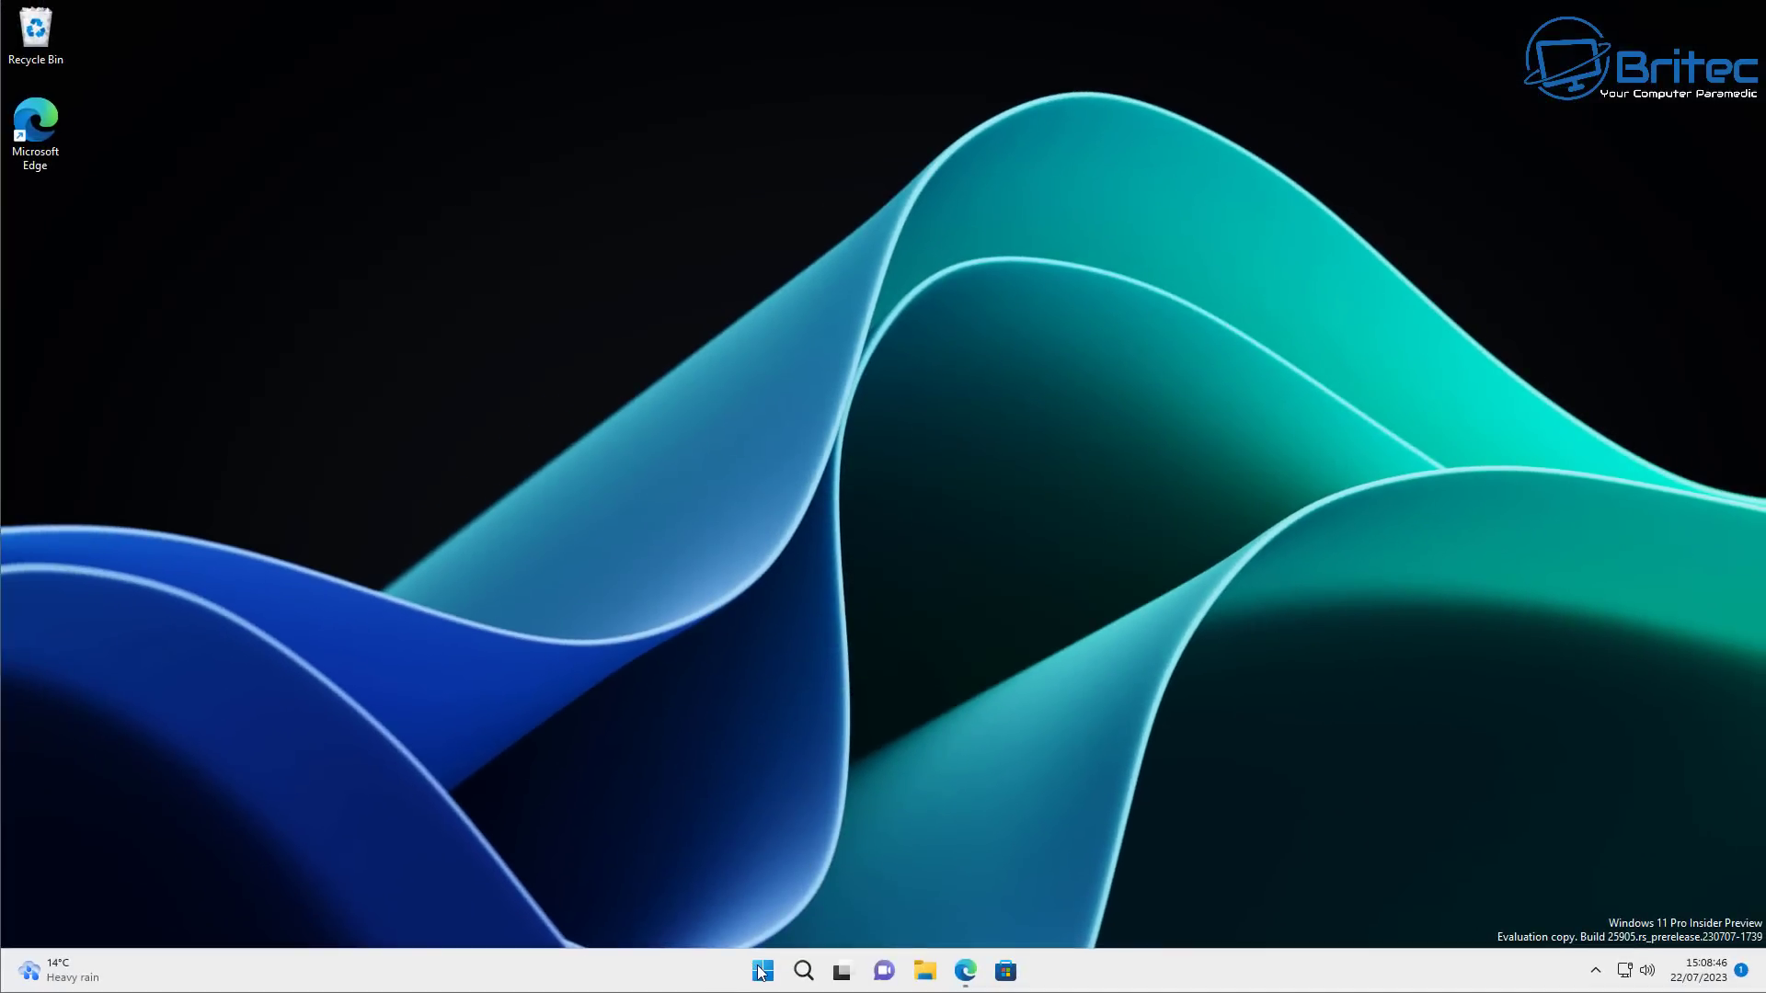
pyautogui.click(760, 972)
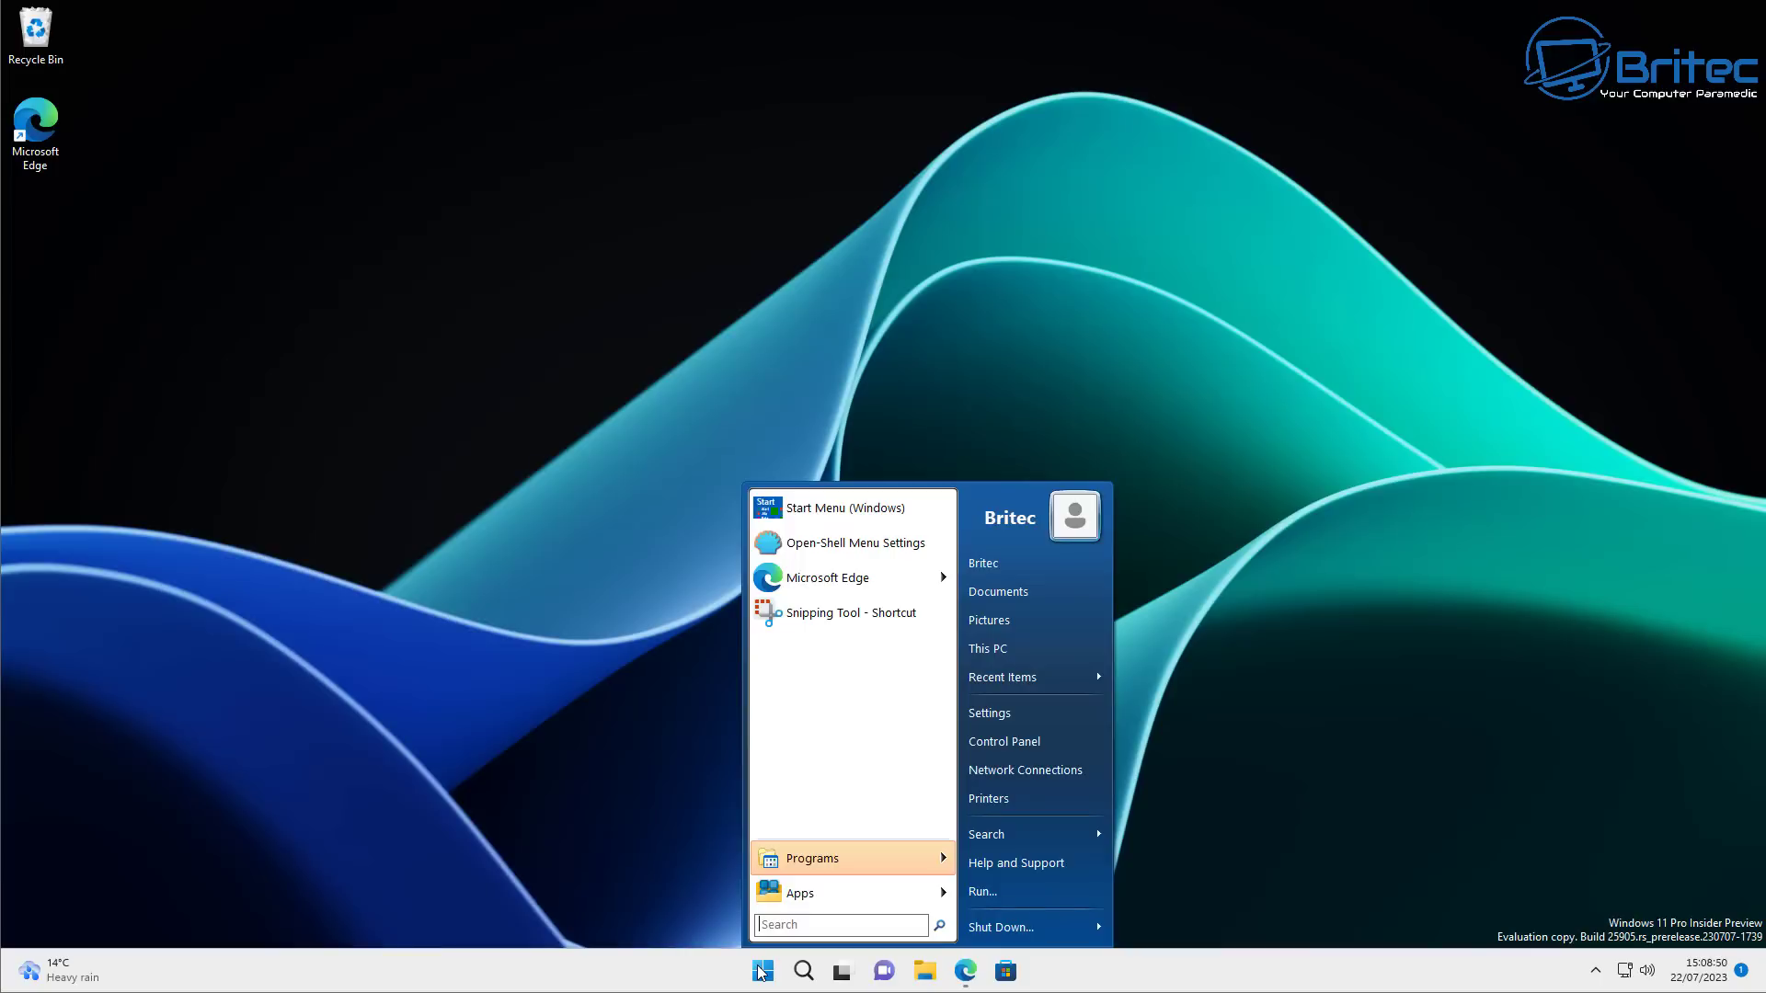
pyautogui.click(759, 971)
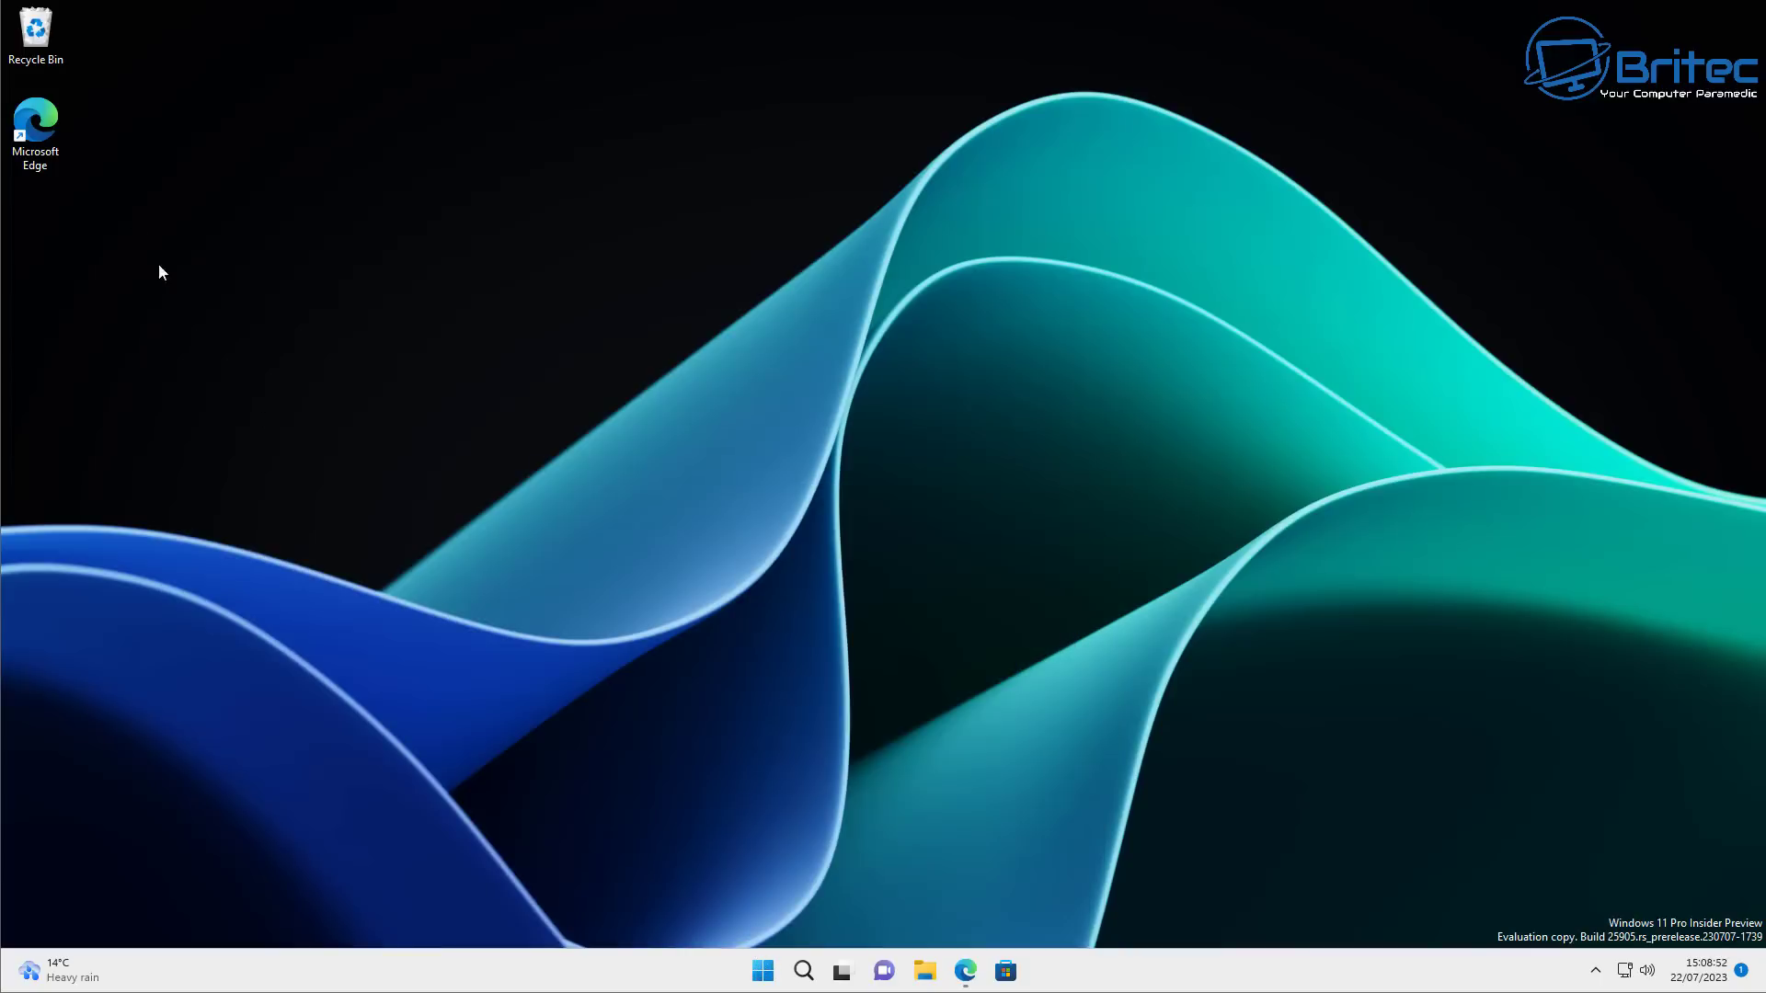
pyautogui.click(963, 975)
pyautogui.click(911, 15)
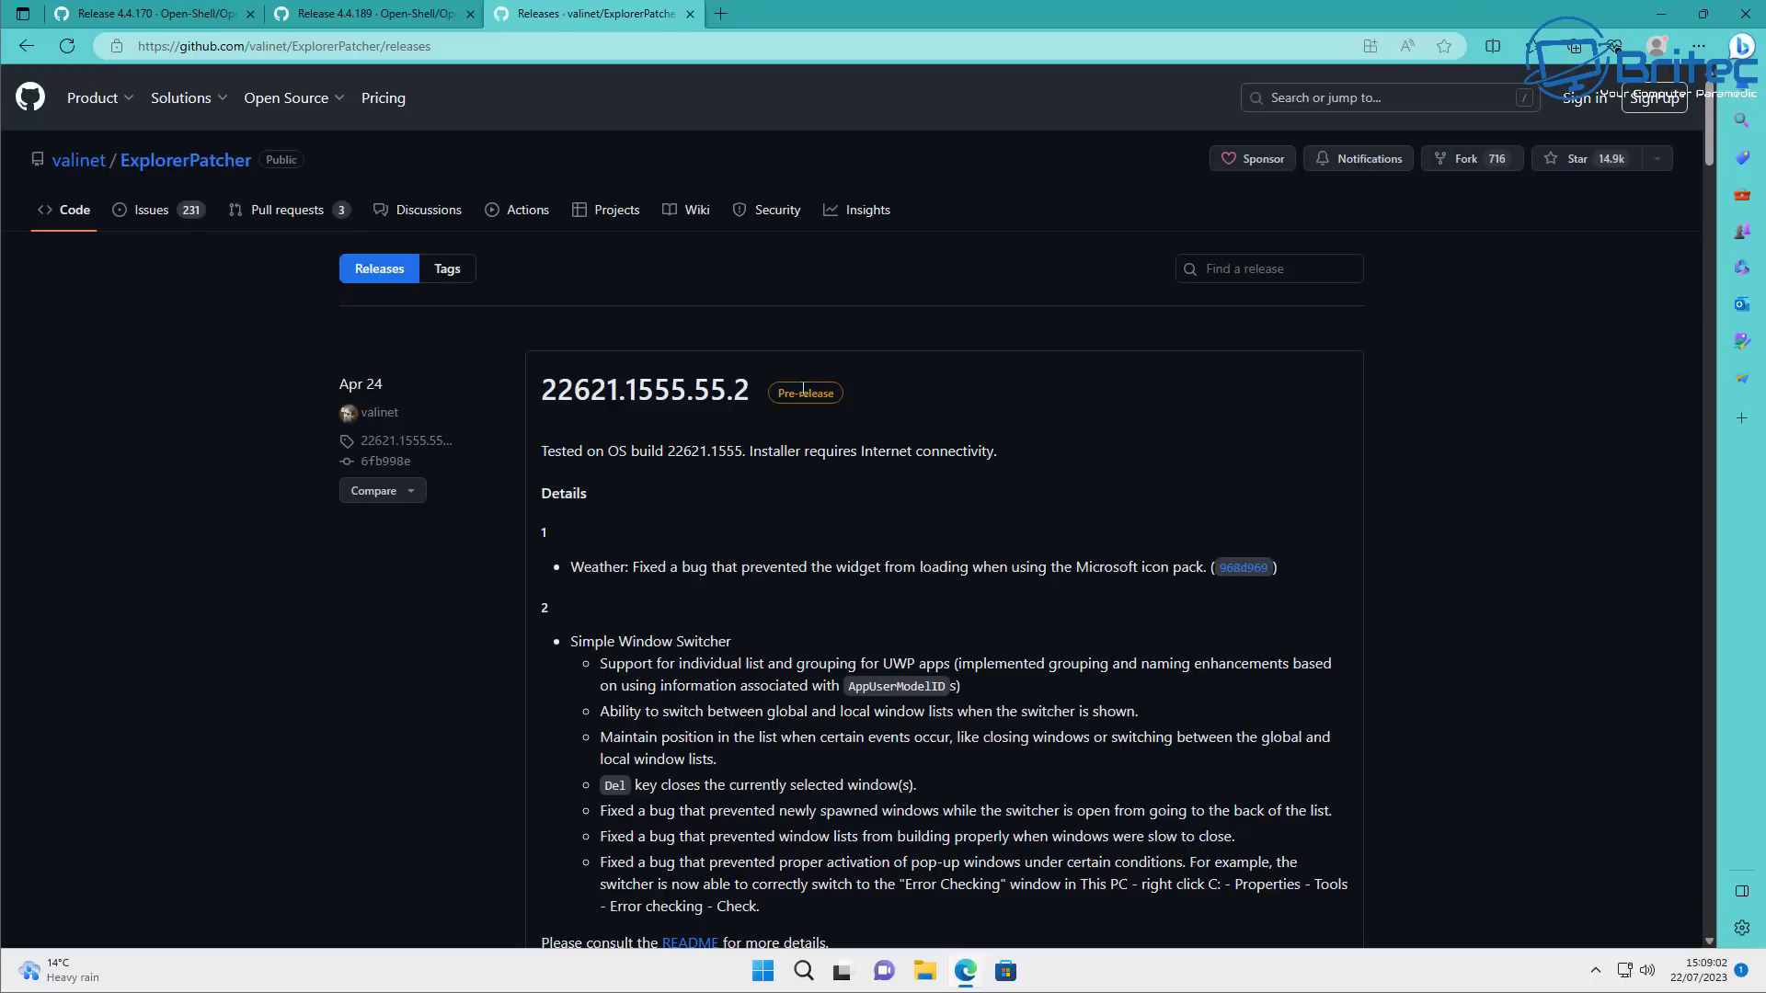
# Download ep_setup.exe from the ExplorerPatcher release's Assets list.
pyautogui.scroll(-4, 869, 493)
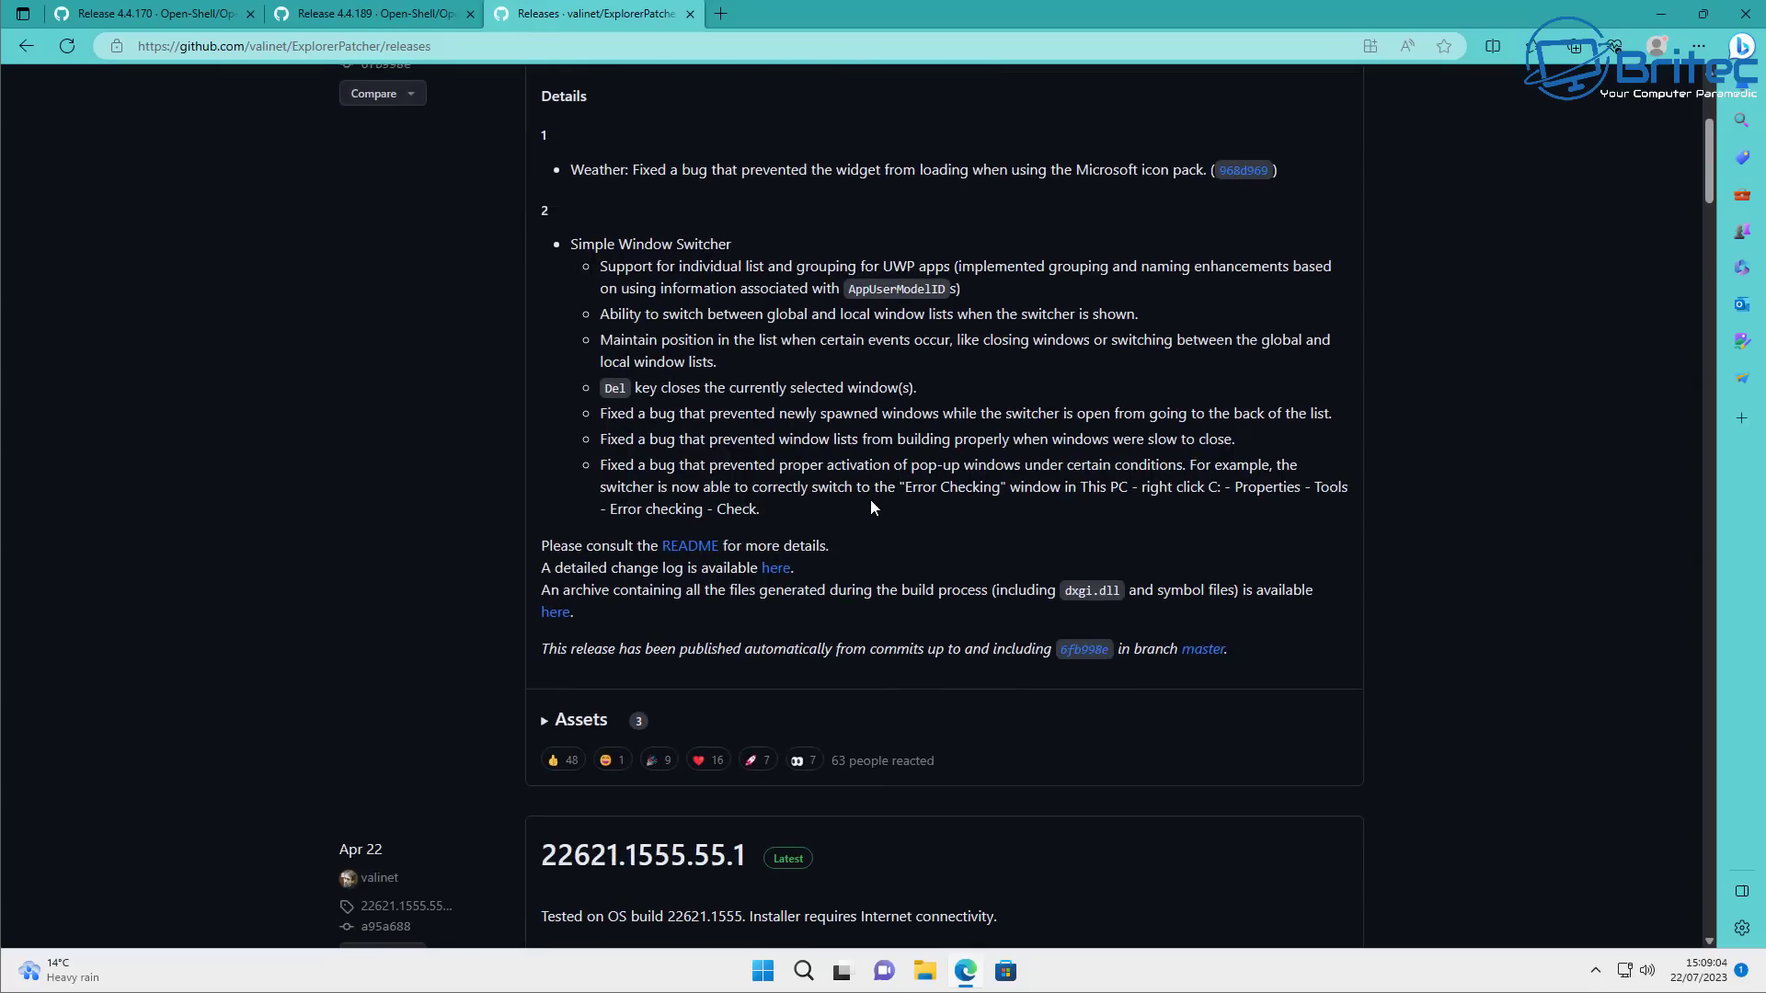
pyautogui.scroll(-3, 872, 506)
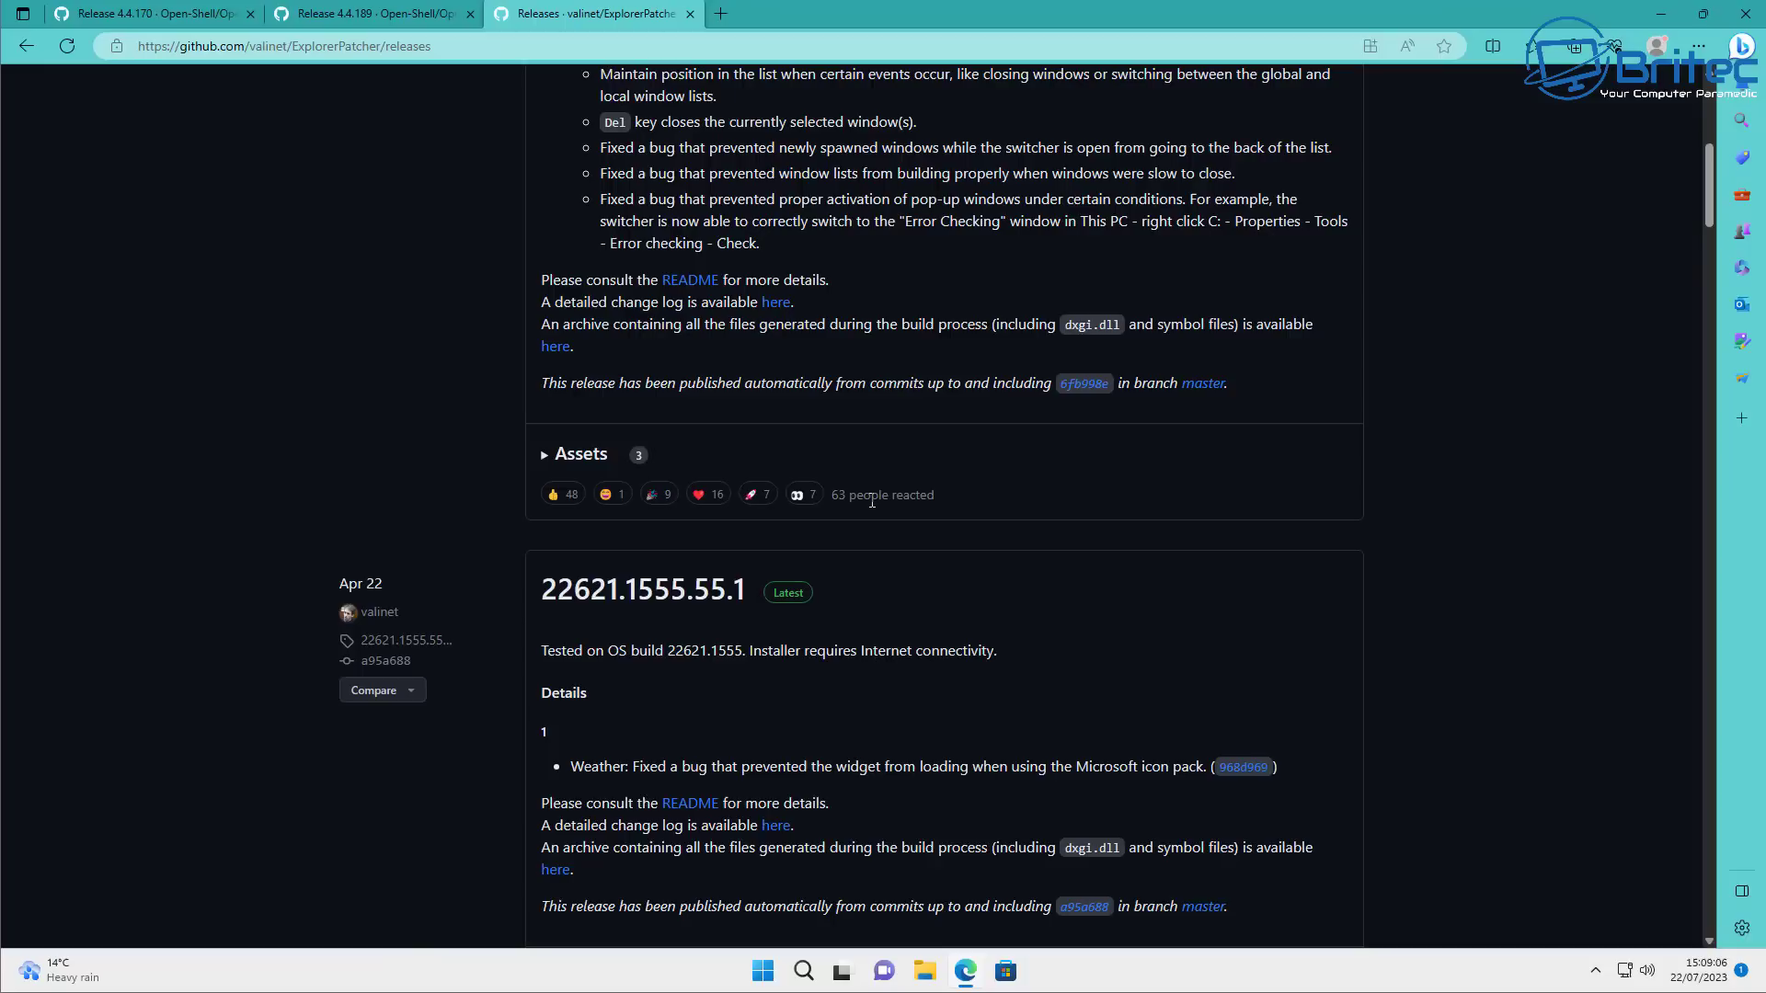
pyautogui.scroll(7, 872, 500)
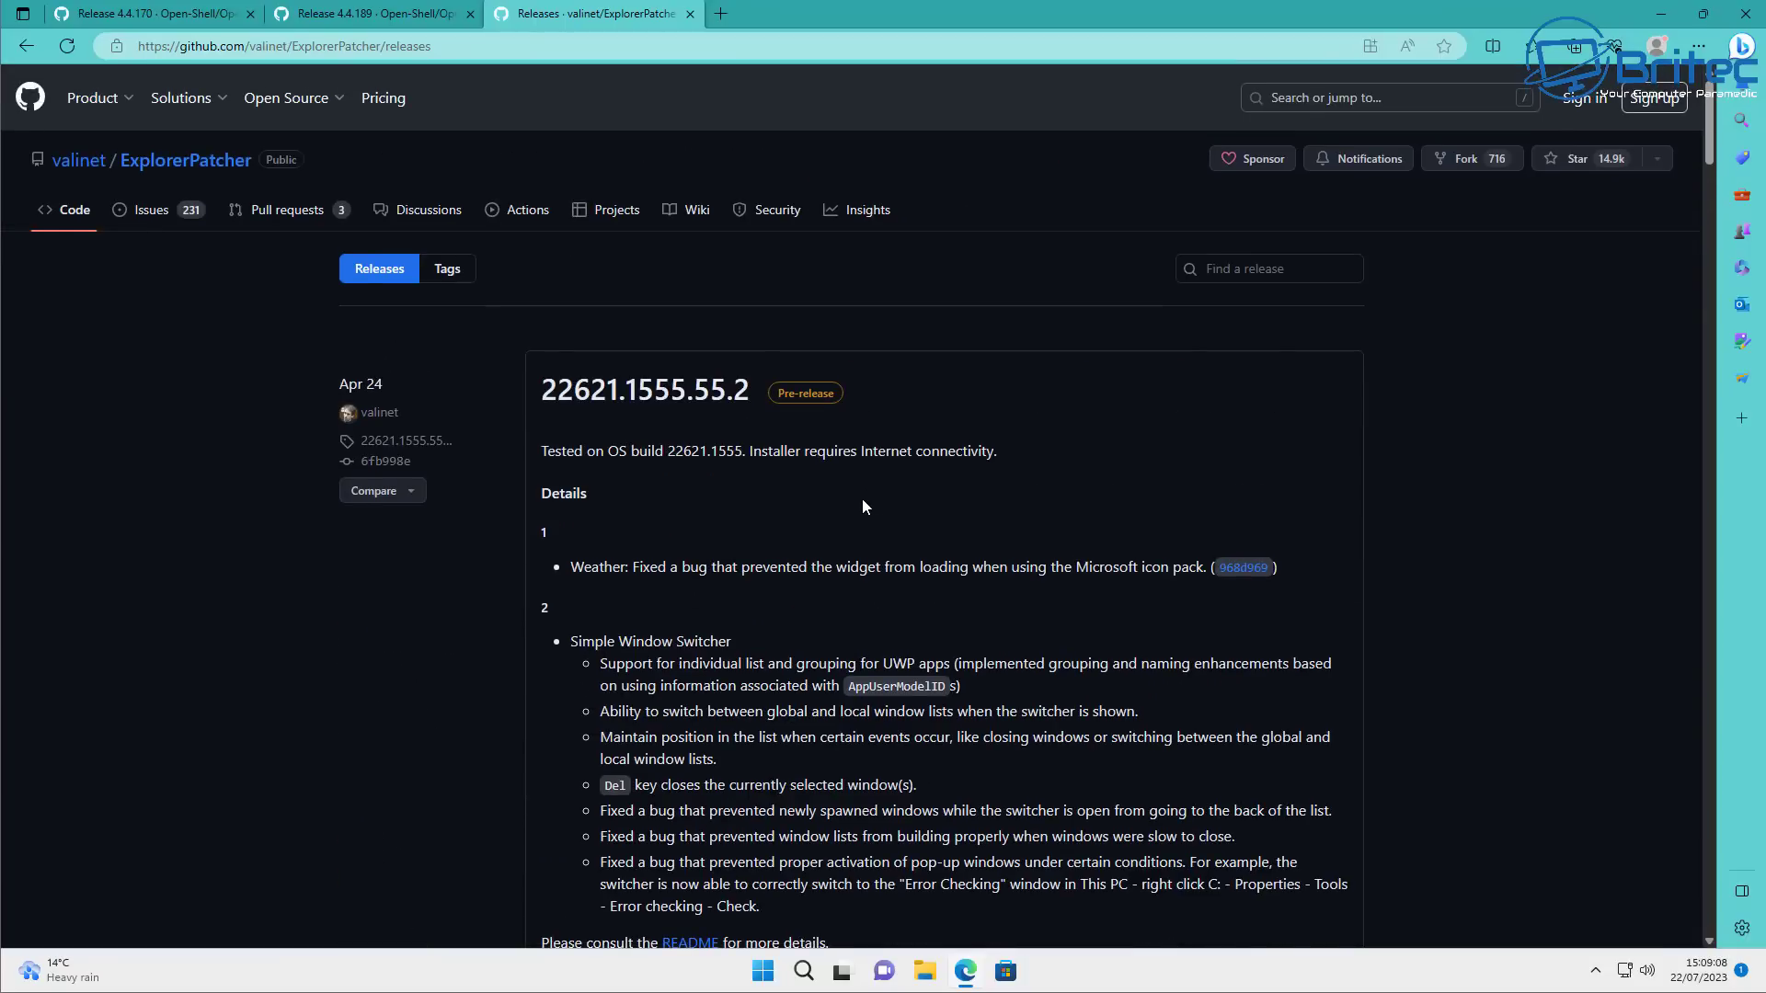
pyautogui.scroll(-4, 863, 499)
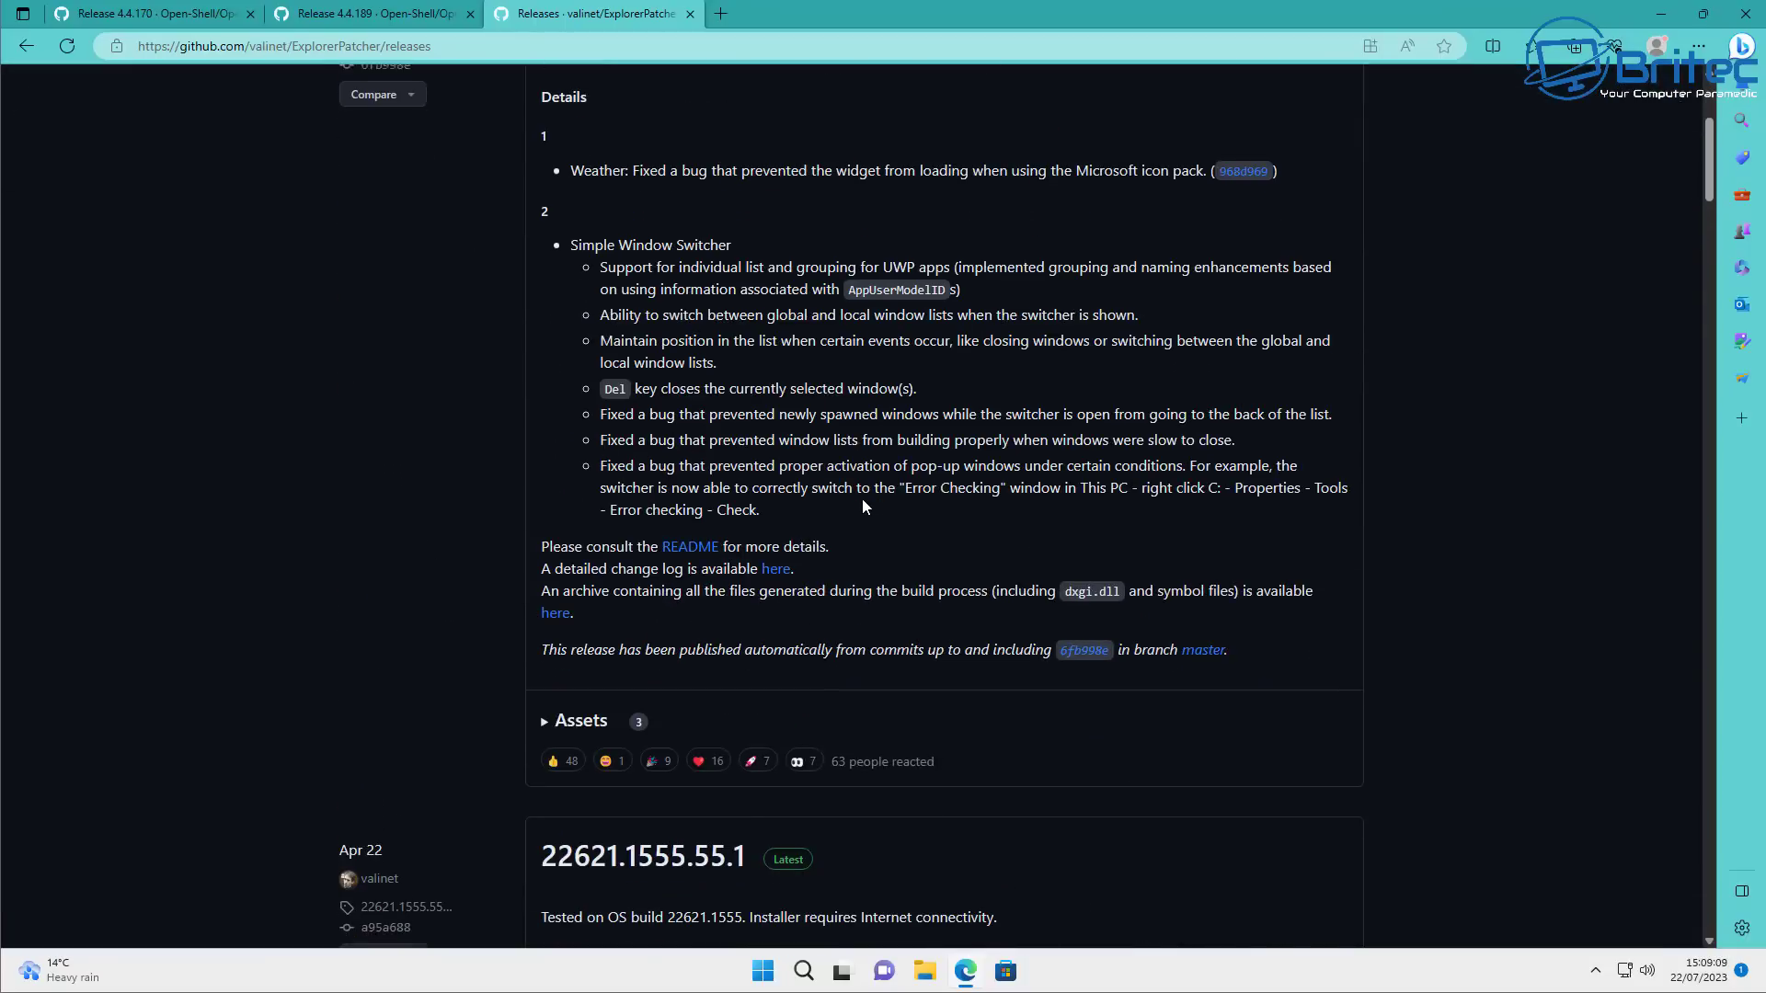
pyautogui.click(543, 720)
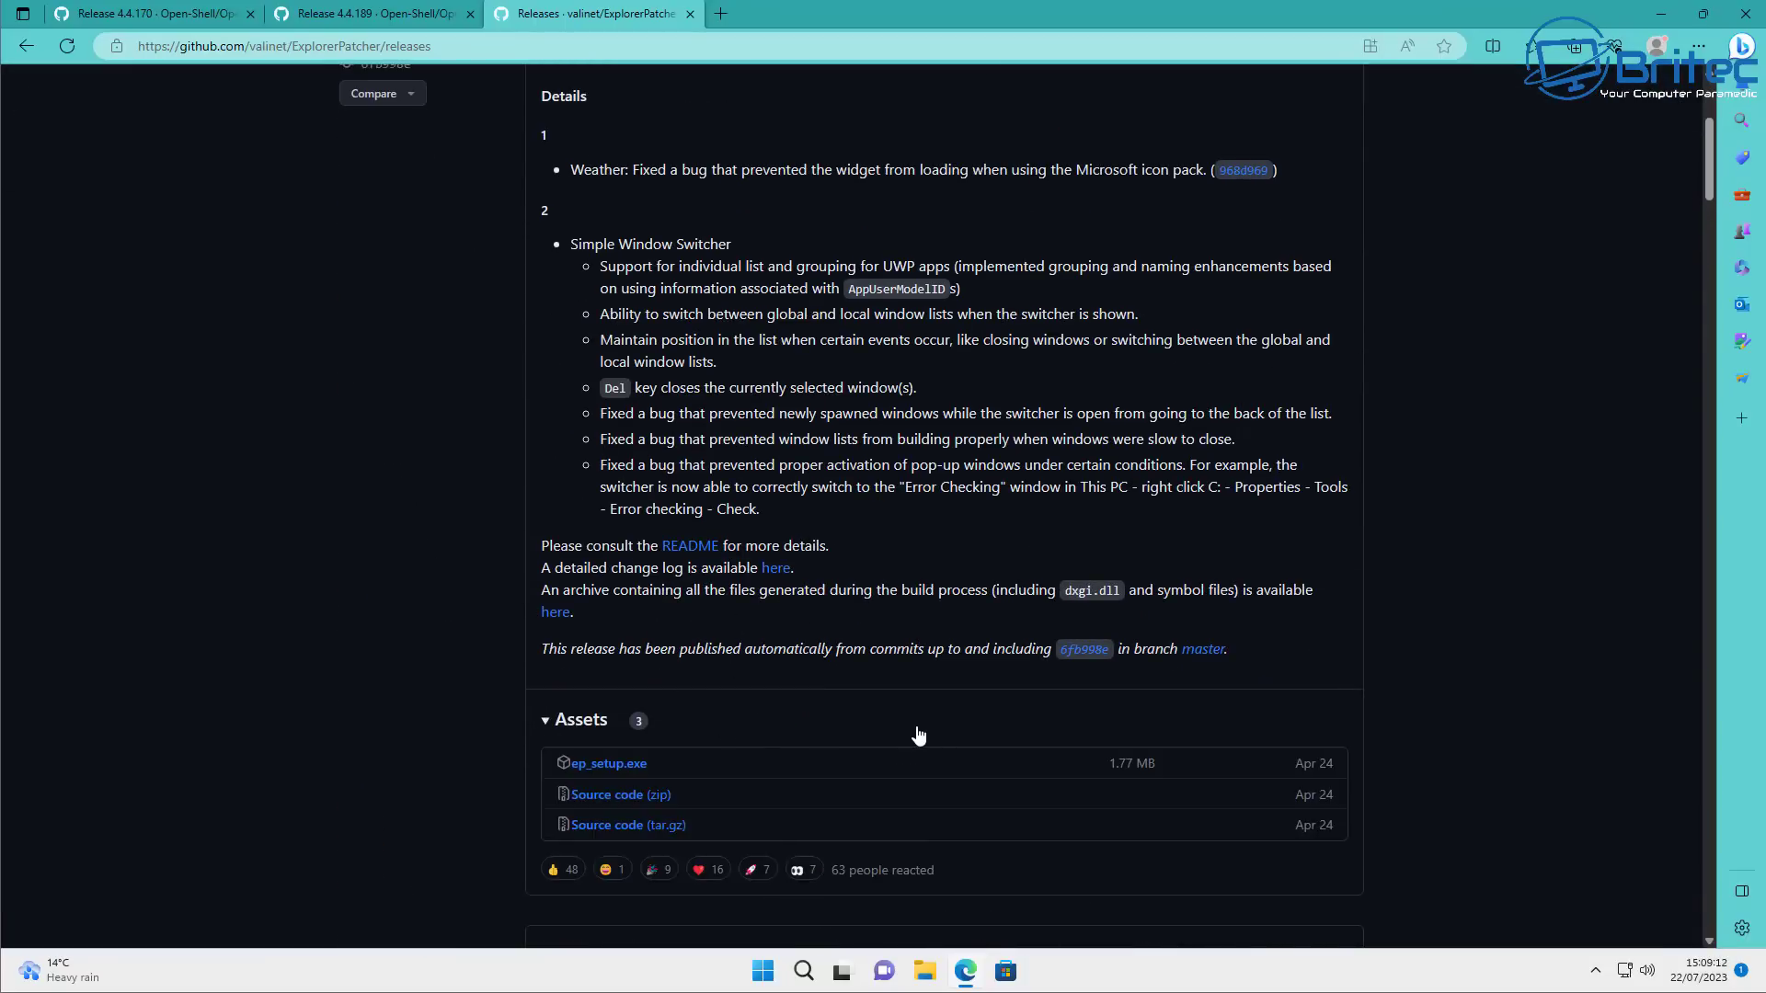
pyautogui.click(615, 773)
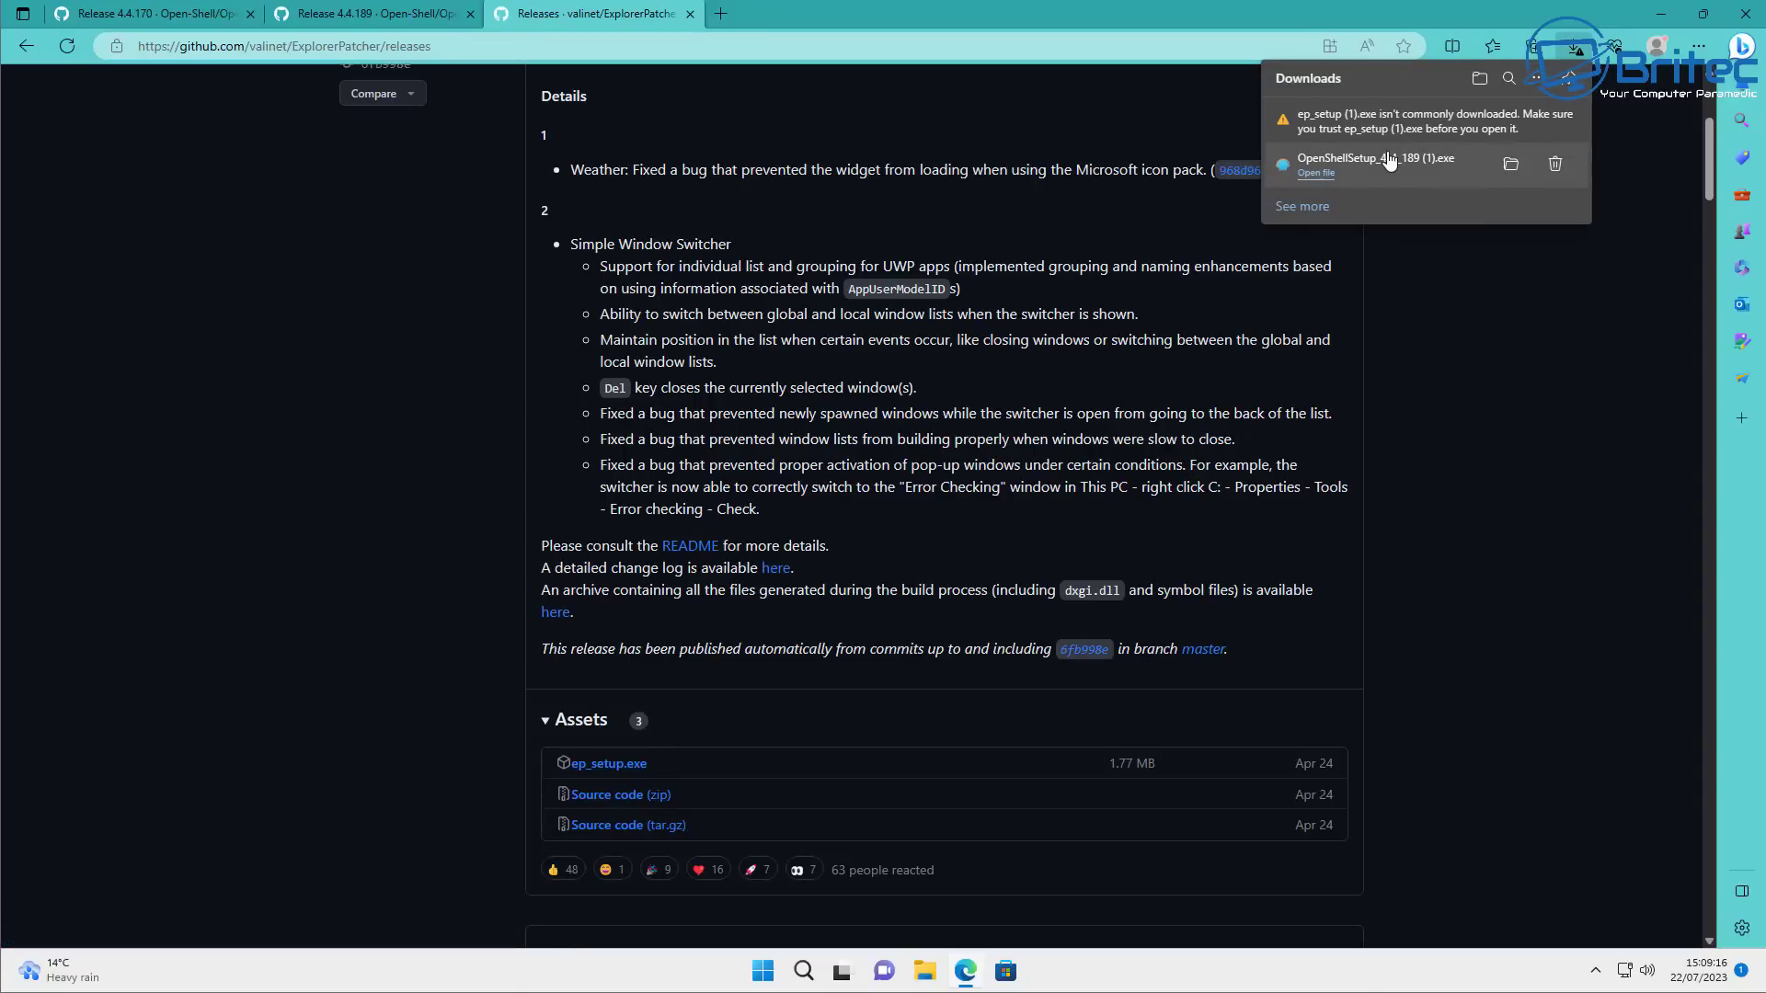
# Keep the flagged ep_setup.exe download anyway despite the SmartScreen warning.
pyautogui.click(1554, 120)
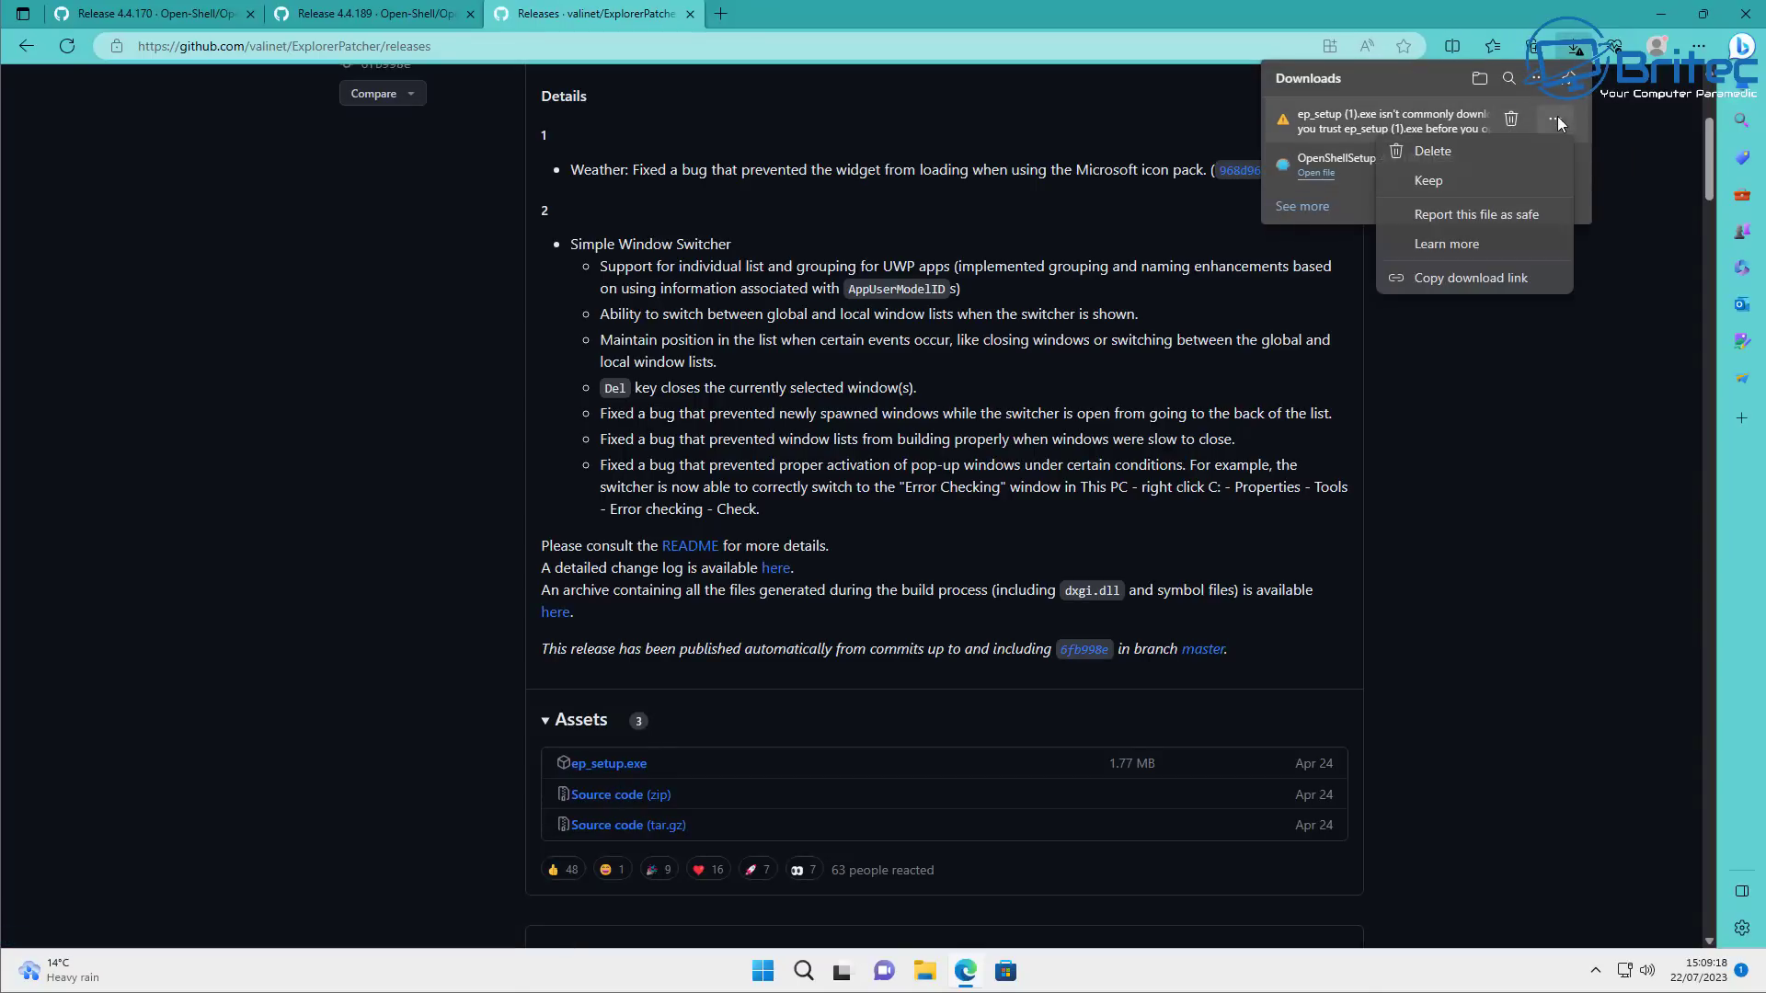
pyautogui.click(1444, 188)
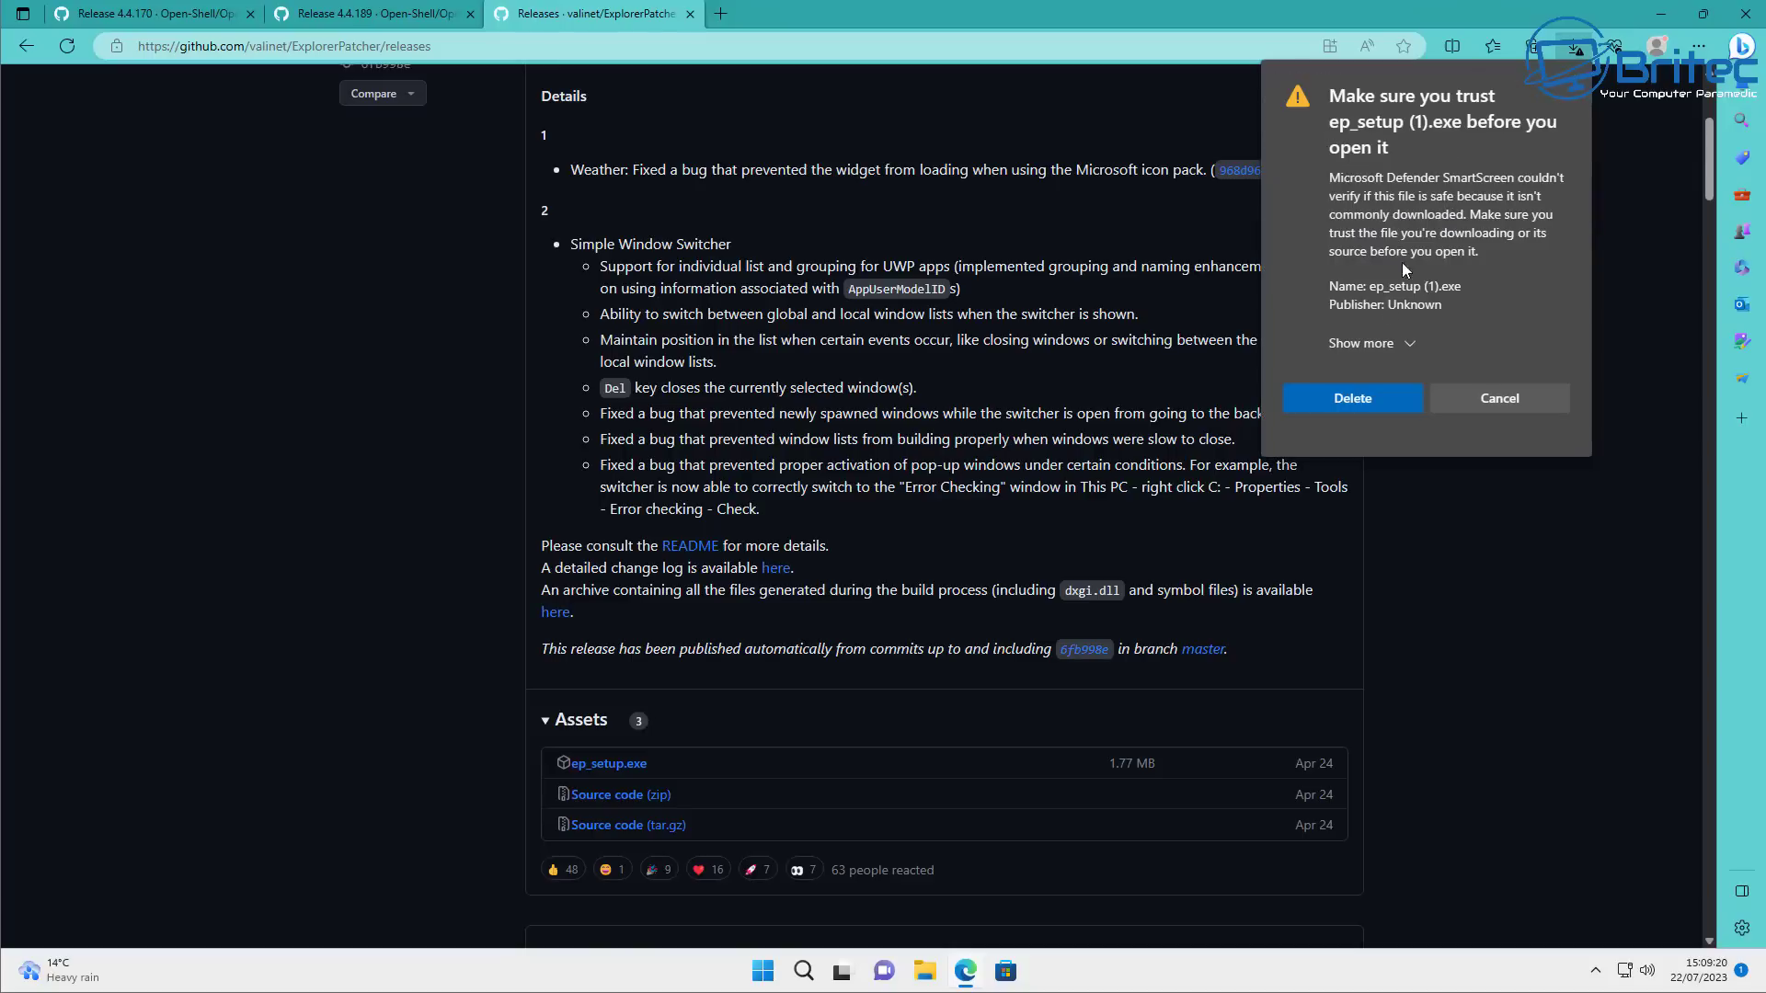
pyautogui.click(1407, 345)
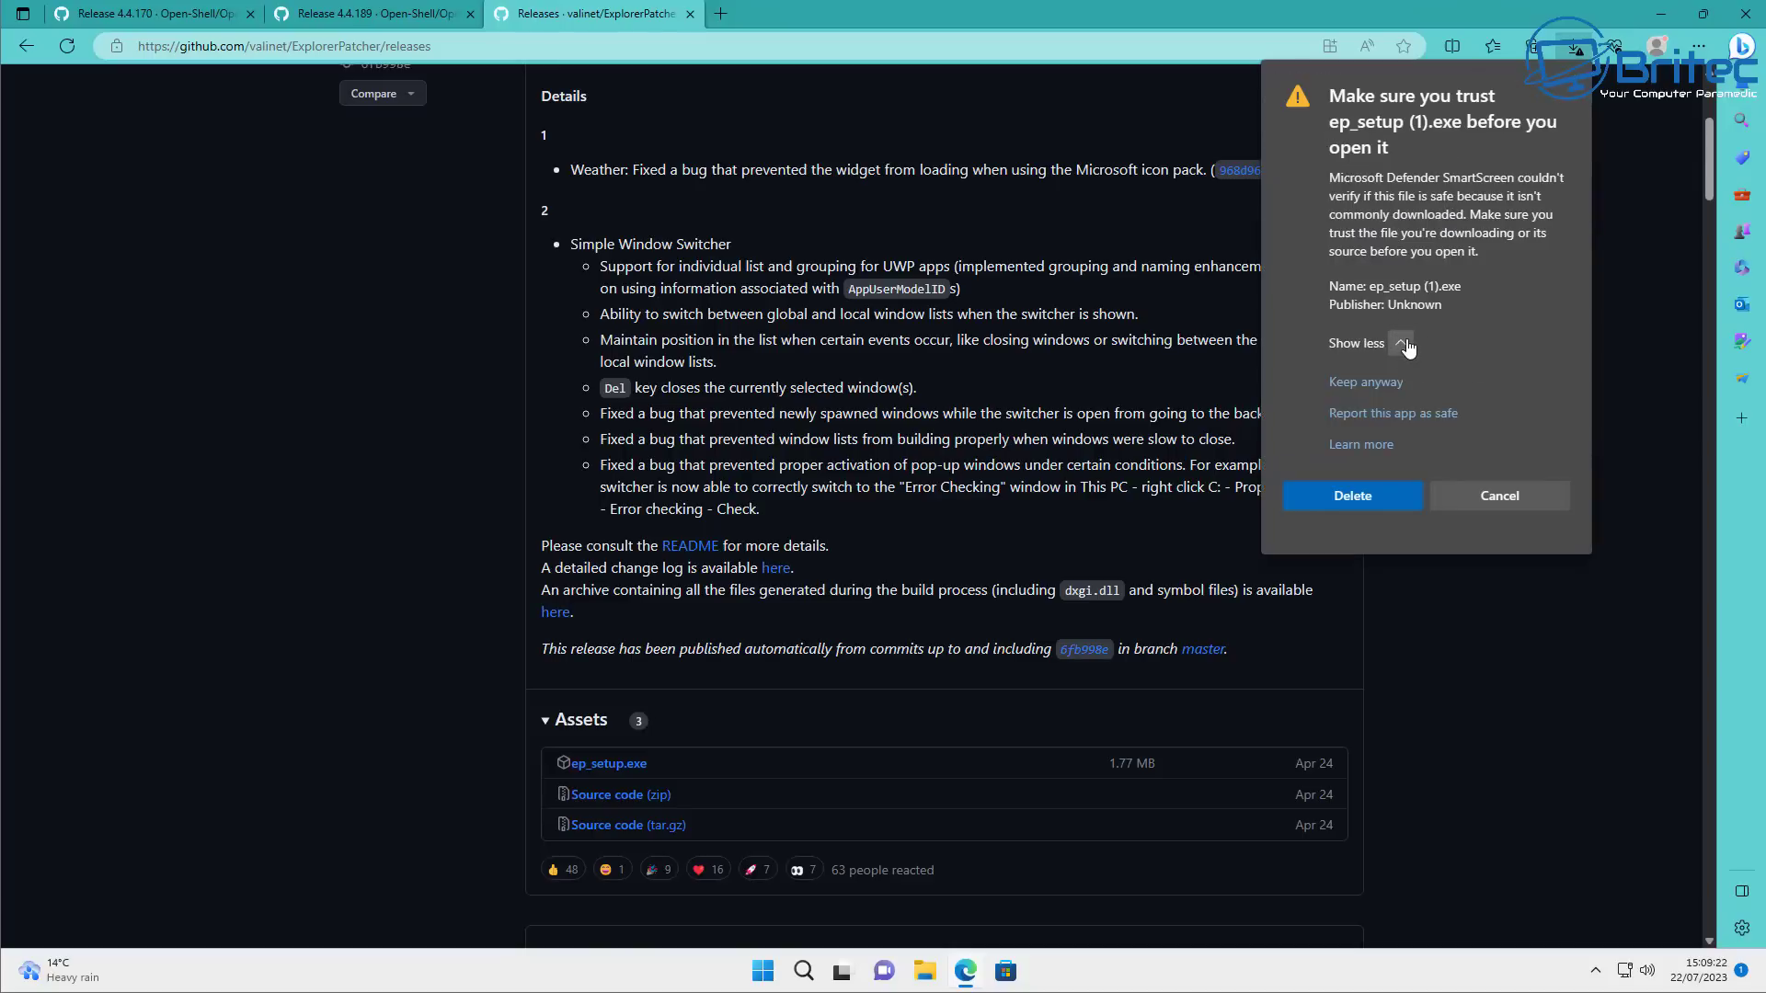
pyautogui.click(1385, 381)
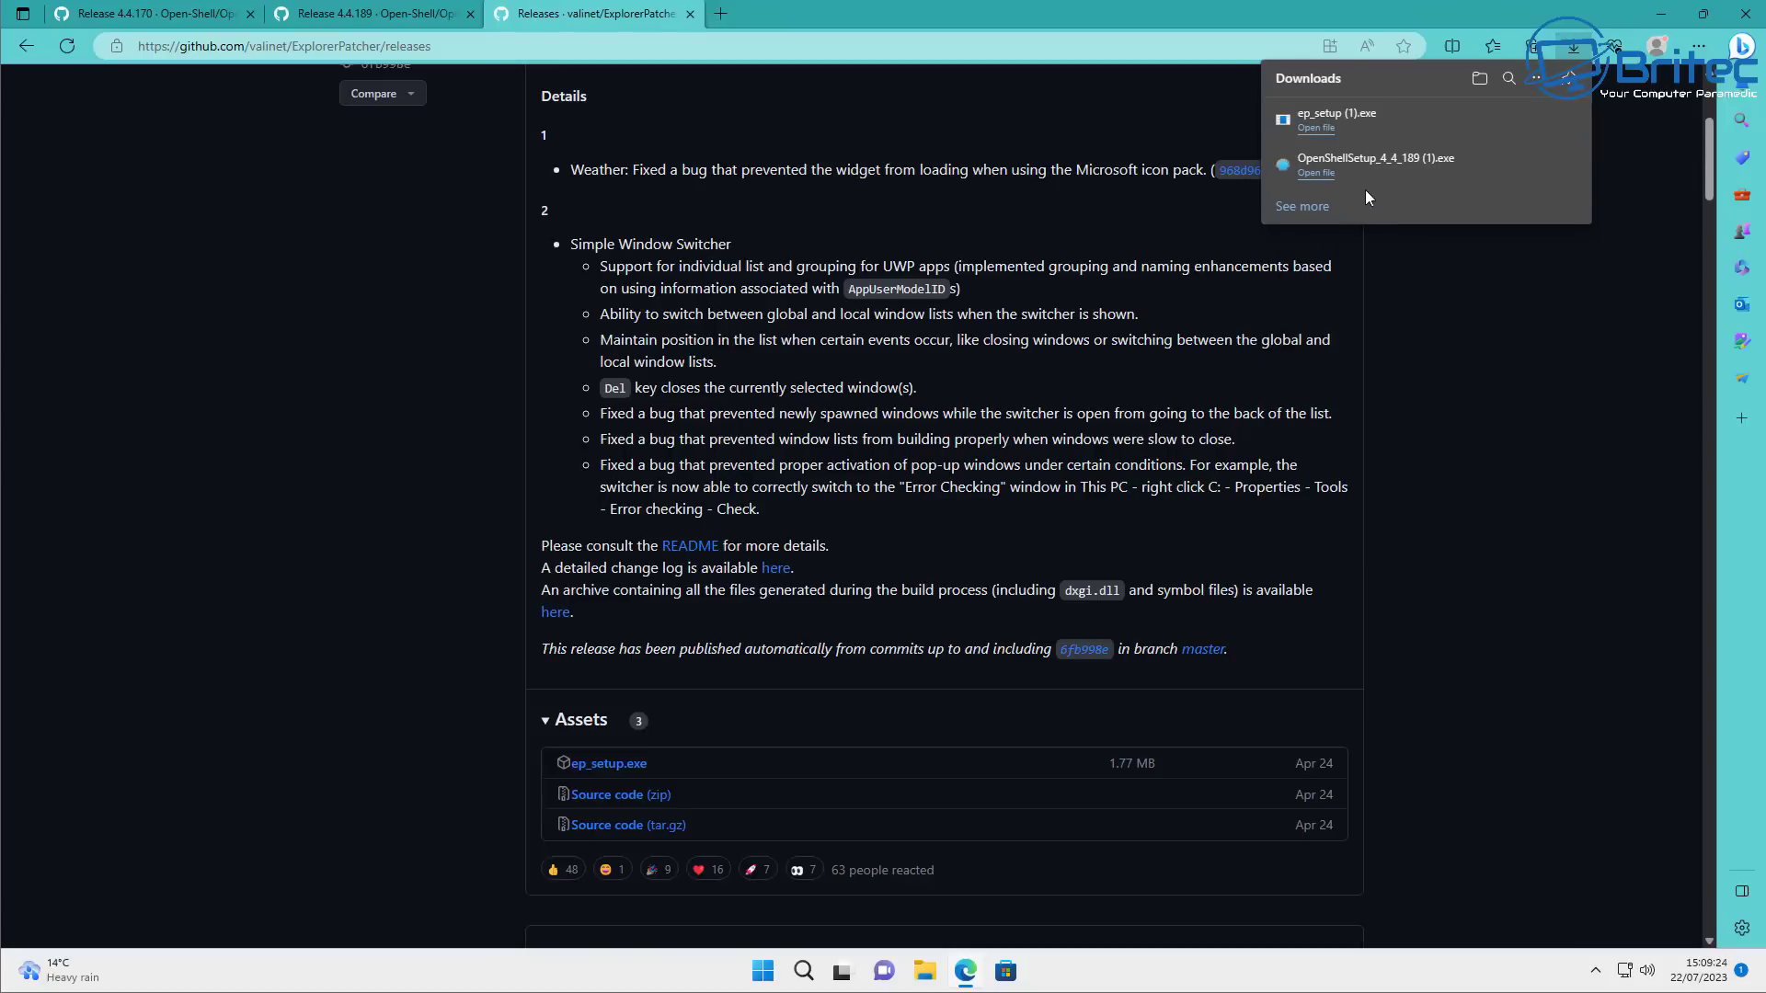
# Run ep_setup (1).exe and approve its UAC prompt to install ExplorerPatcher.
pyautogui.click(1326, 122)
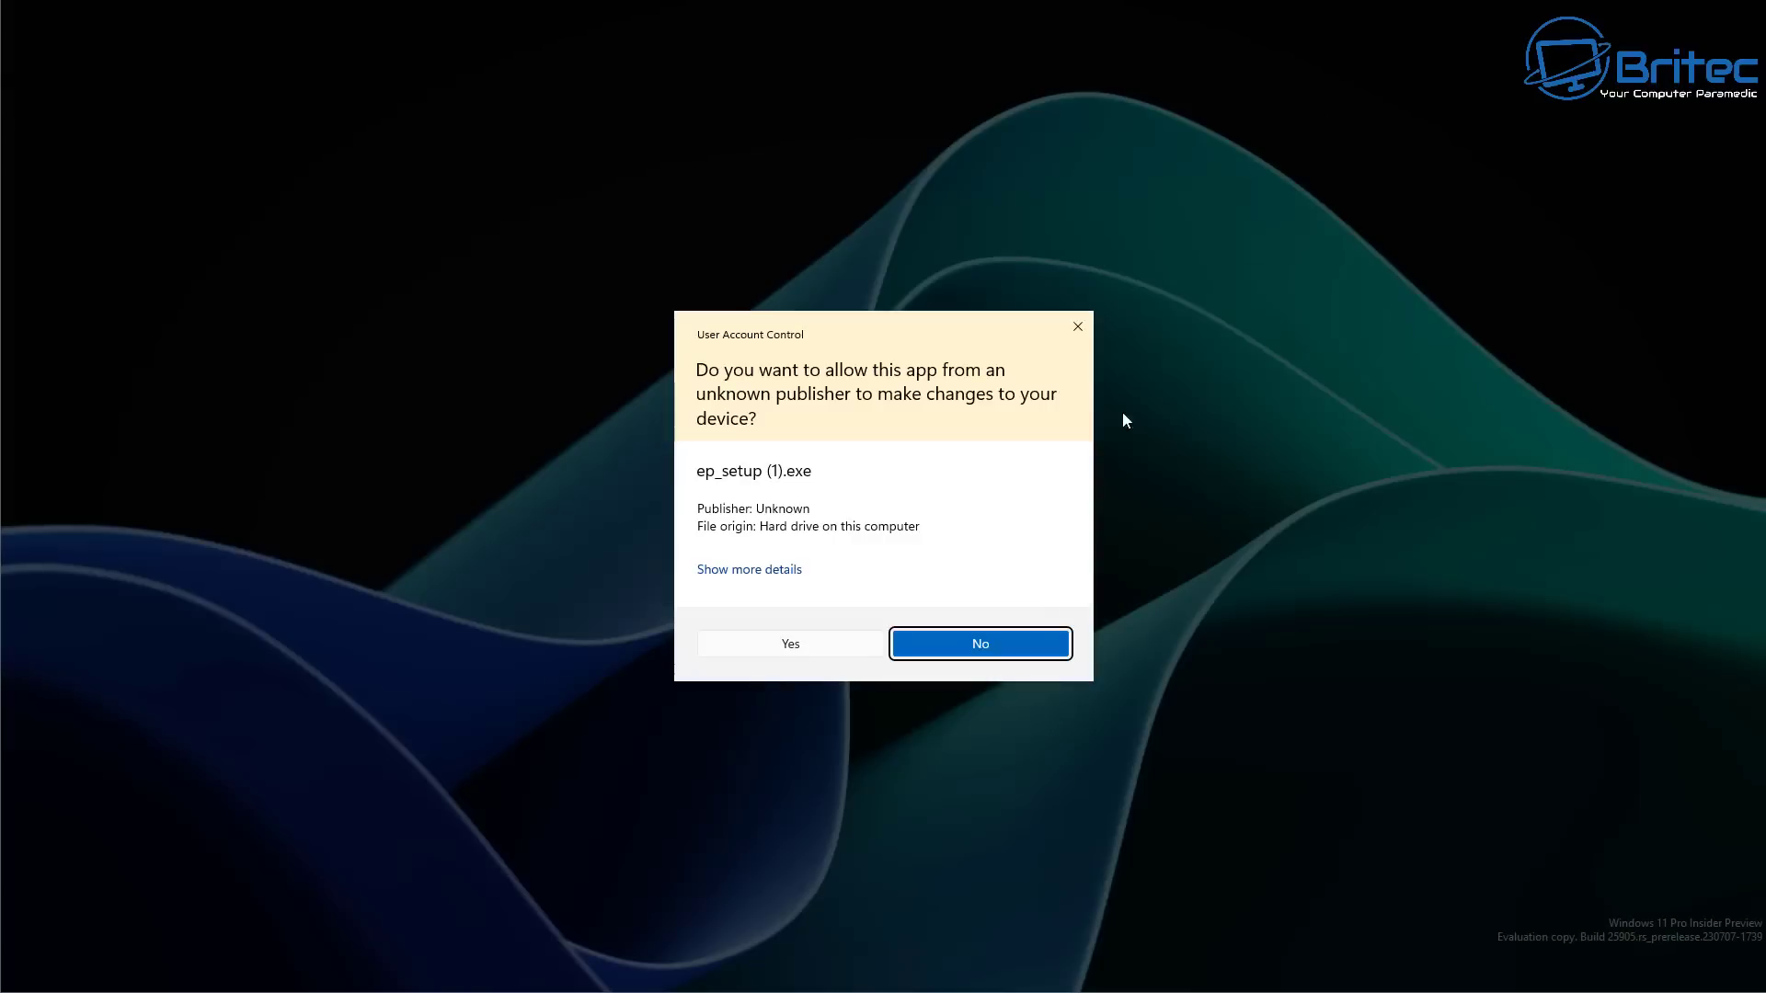
pyautogui.click(825, 646)
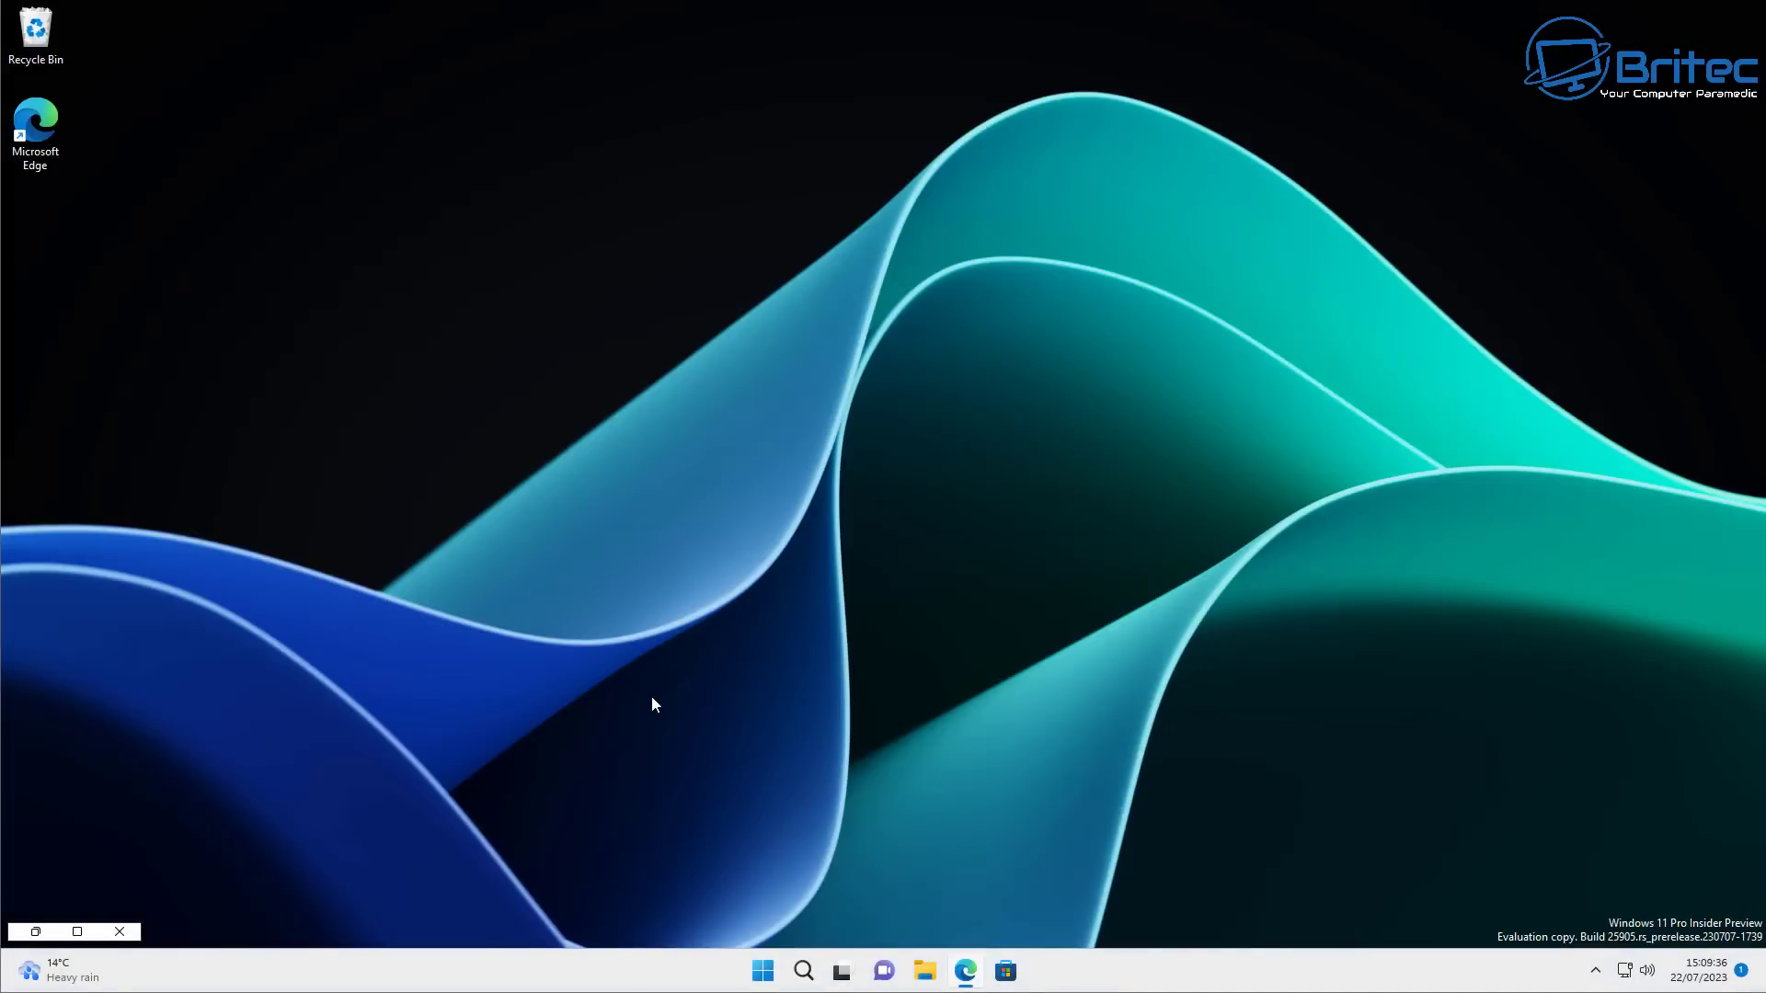
# Pin Properties (ExplorerPatcher) from Programs into the Open-Shell pinned list and launch it.
pyautogui.click(763, 980)
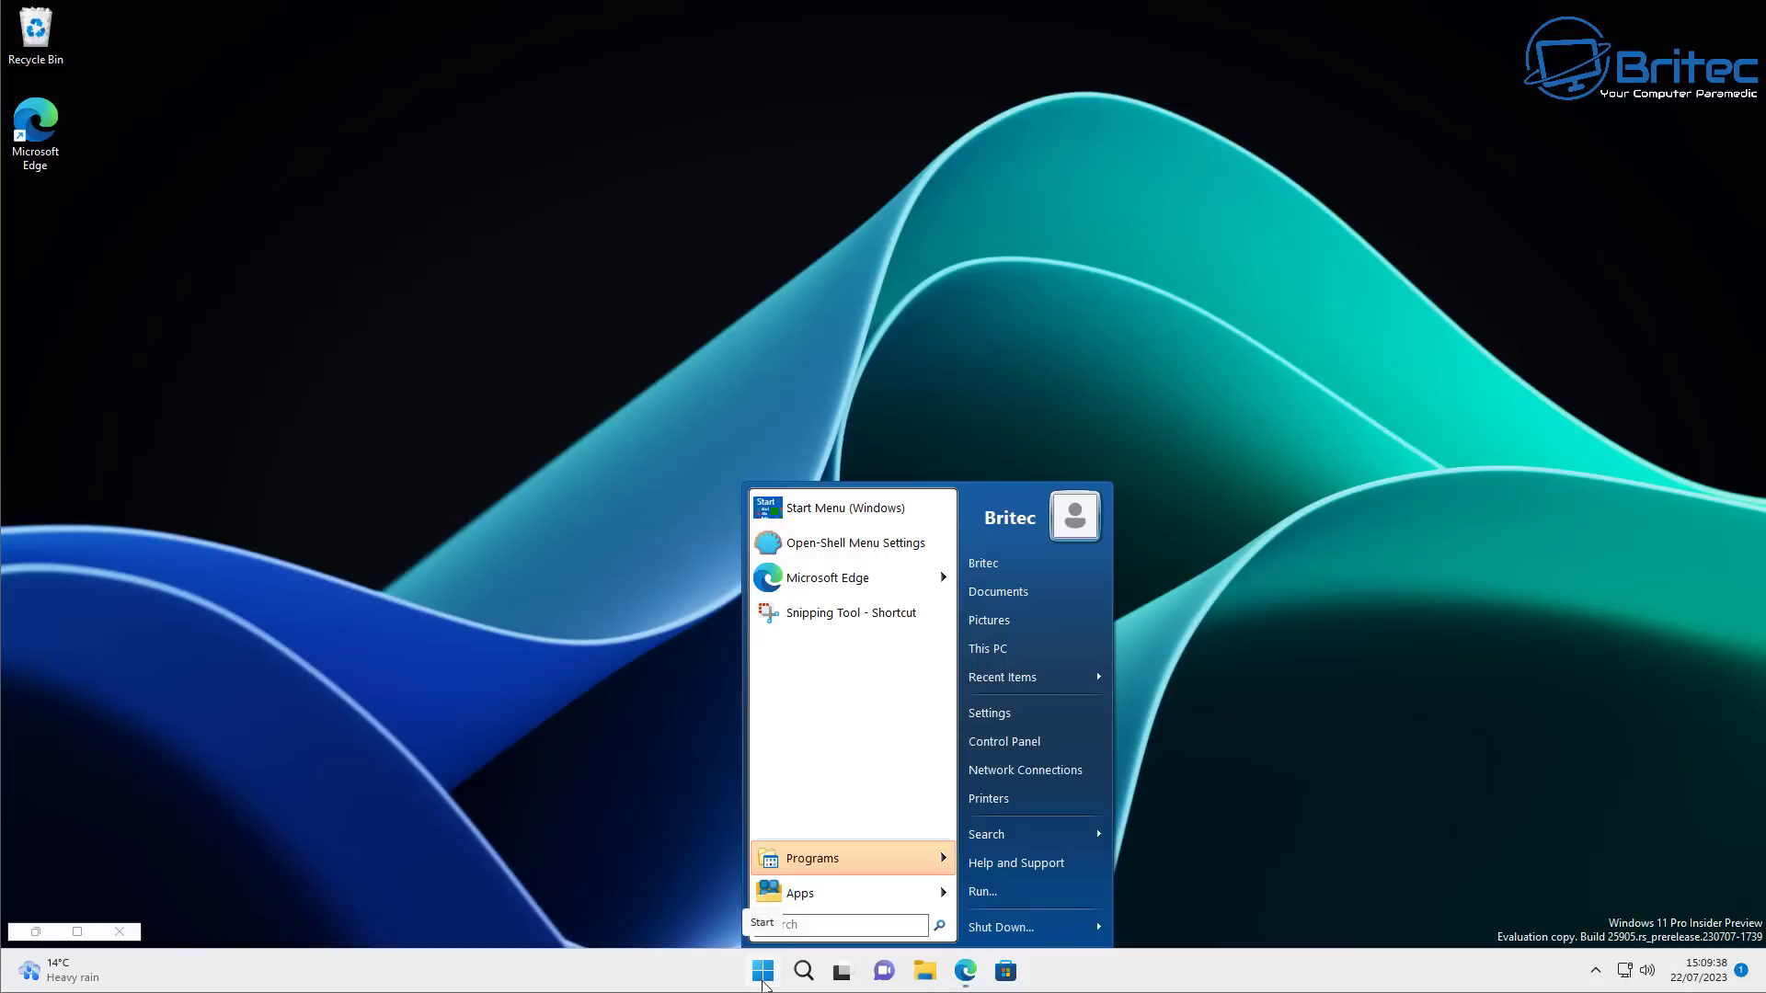
pyautogui.moveTo(916, 868)
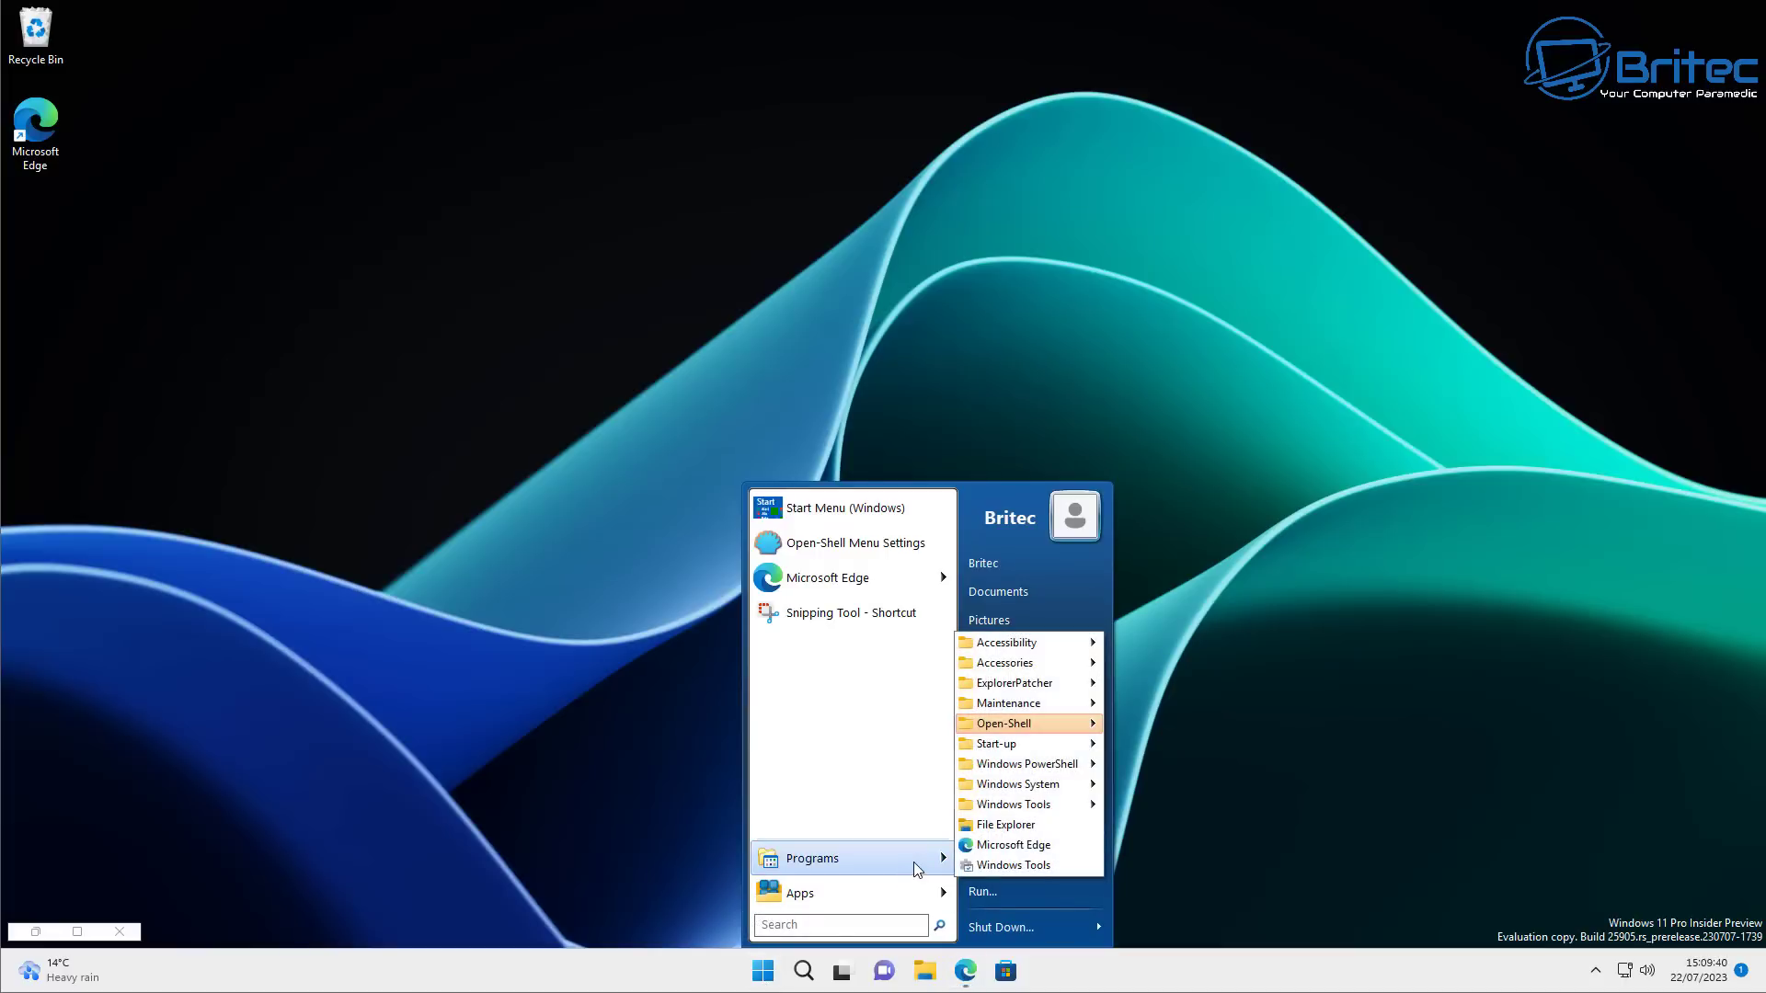
pyautogui.moveTo(1051, 701)
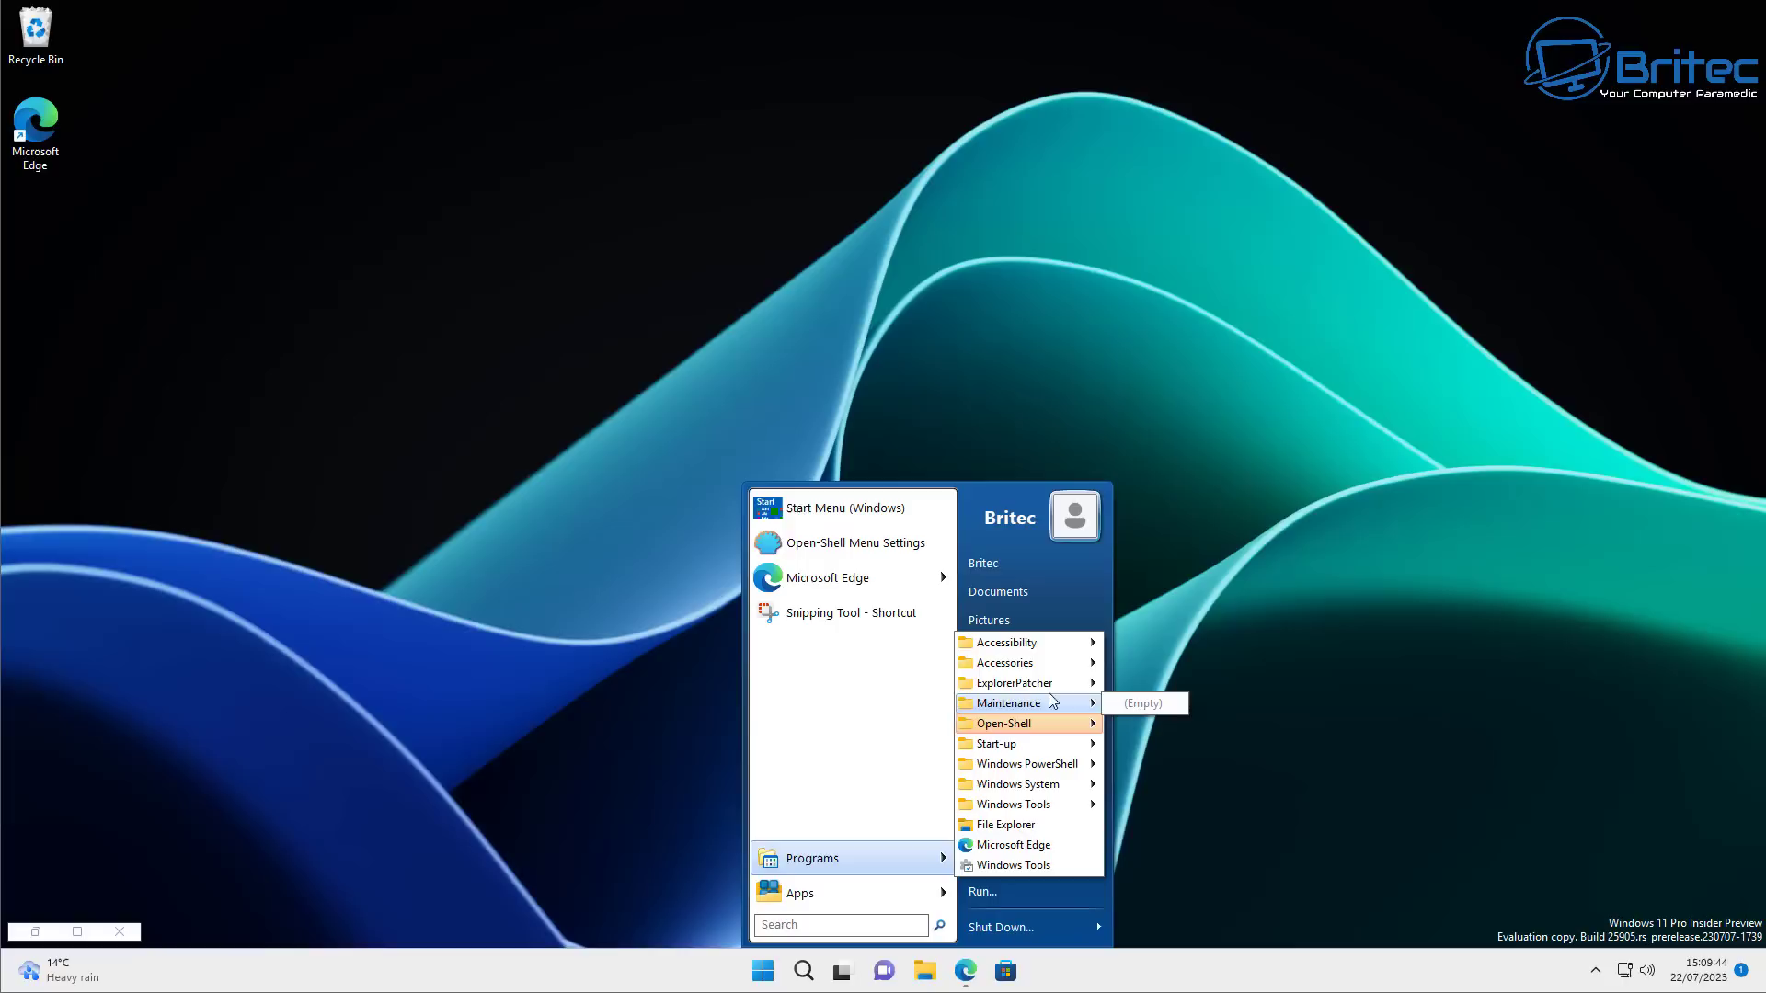
pyautogui.moveTo(1149, 686); pyautogui.dragTo(844, 703)
pyautogui.moveTo(803, 854)
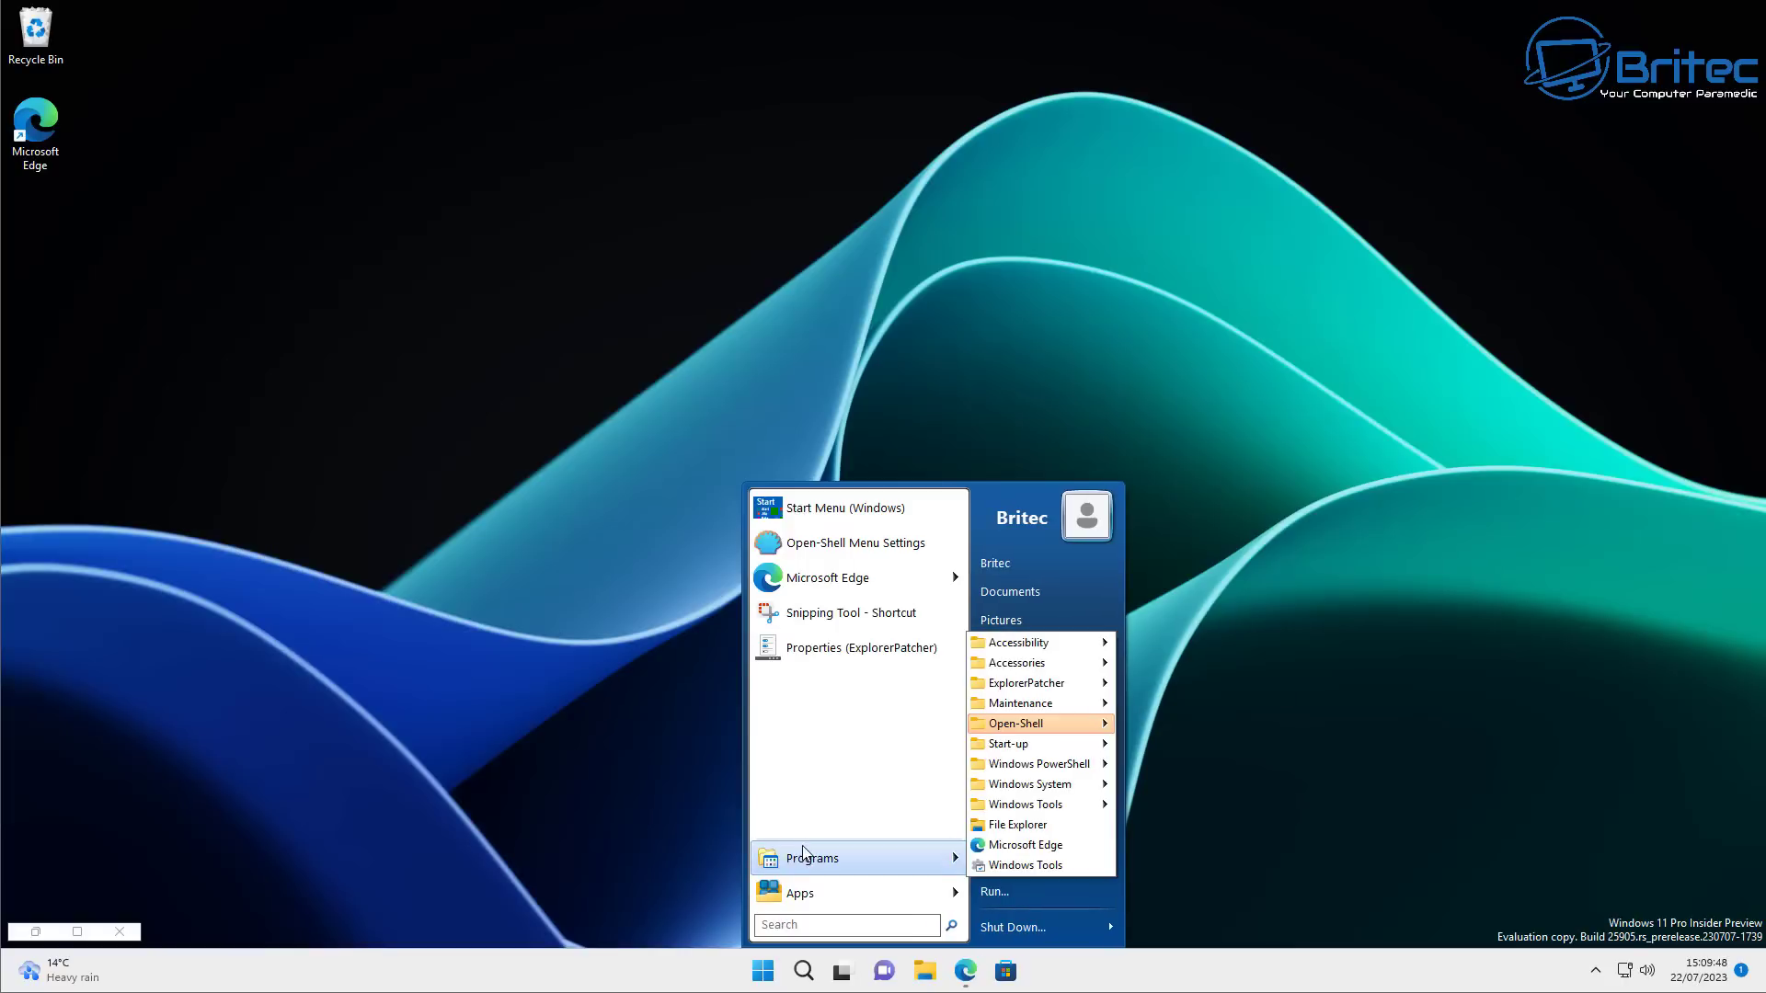
pyautogui.click(861, 647)
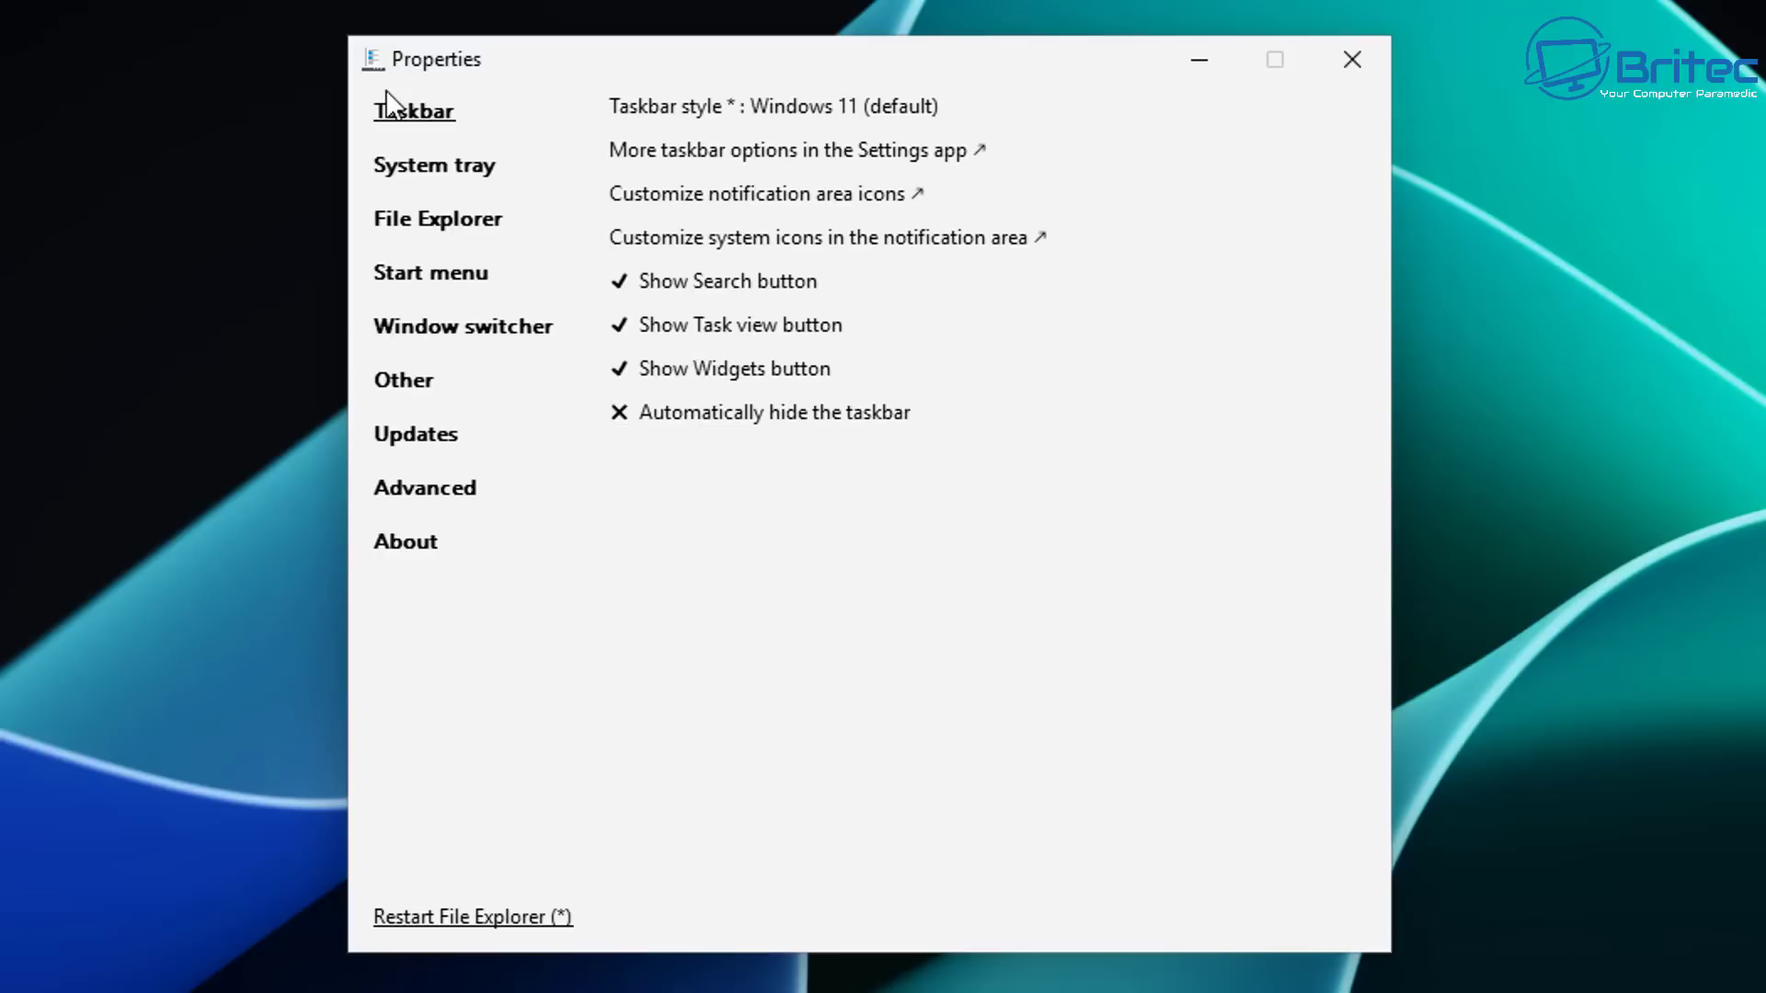
# Set both taskbar and start menu styles to Windows 10, then restart File Explorer.
pyautogui.click(889, 108)
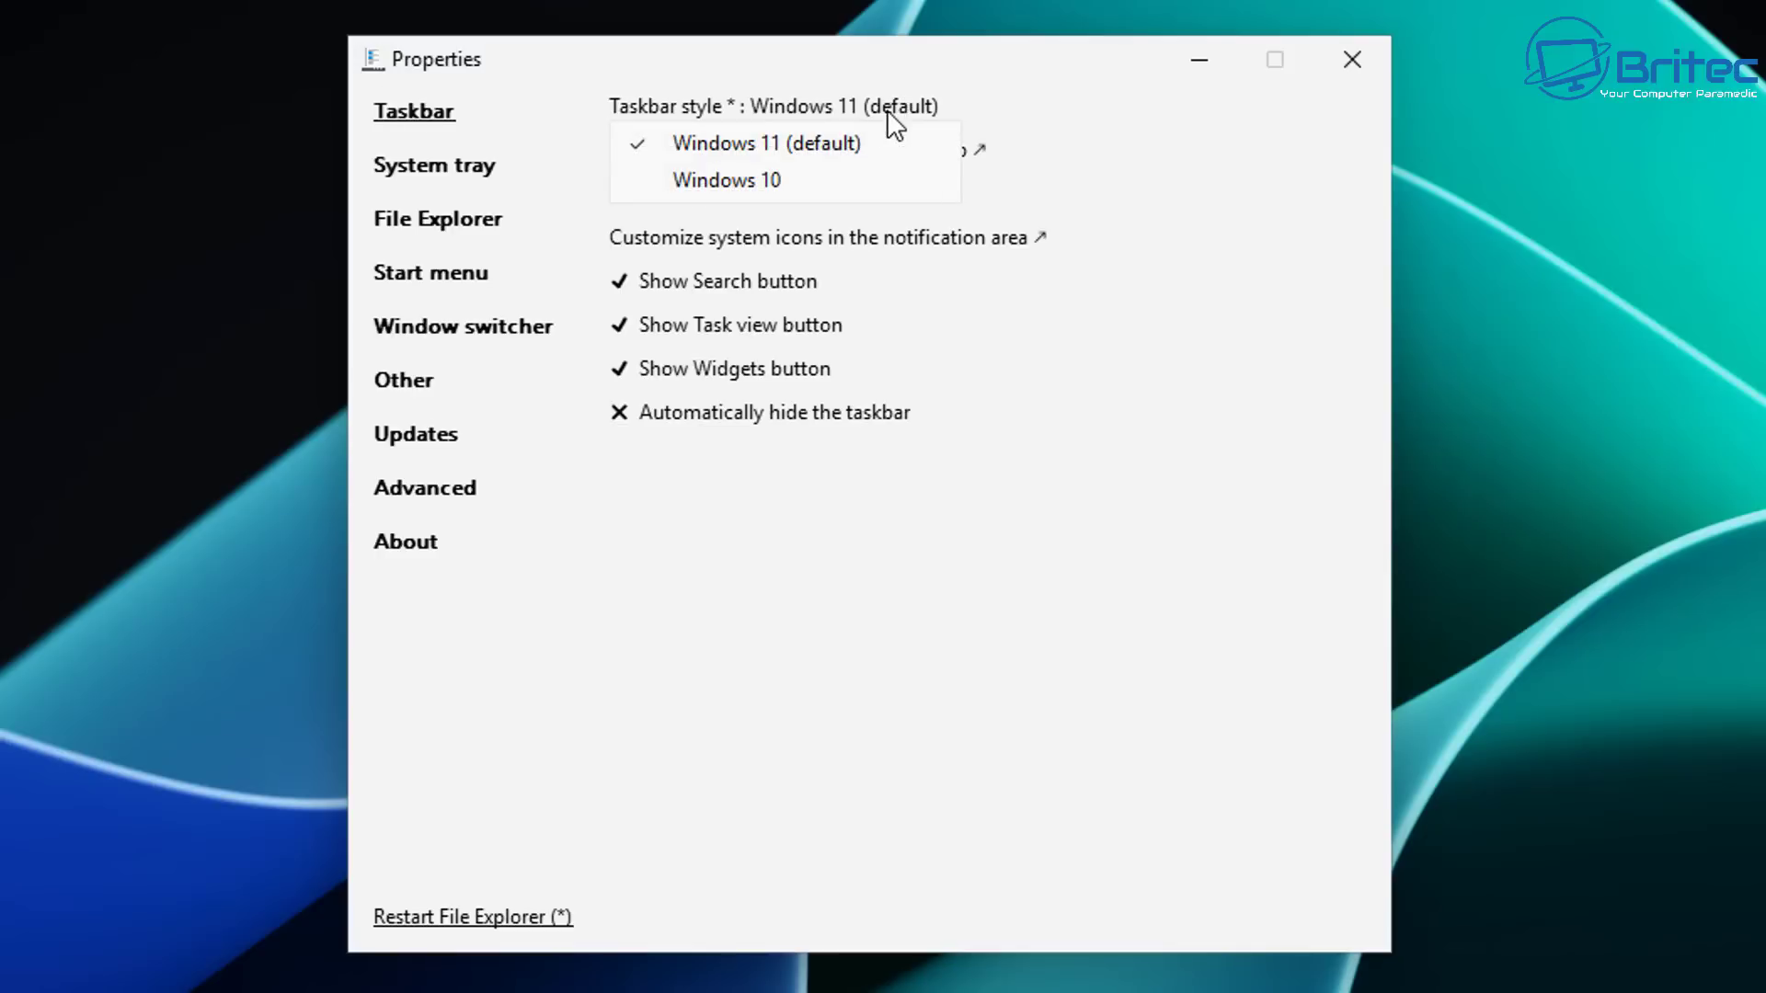
pyautogui.click(778, 187)
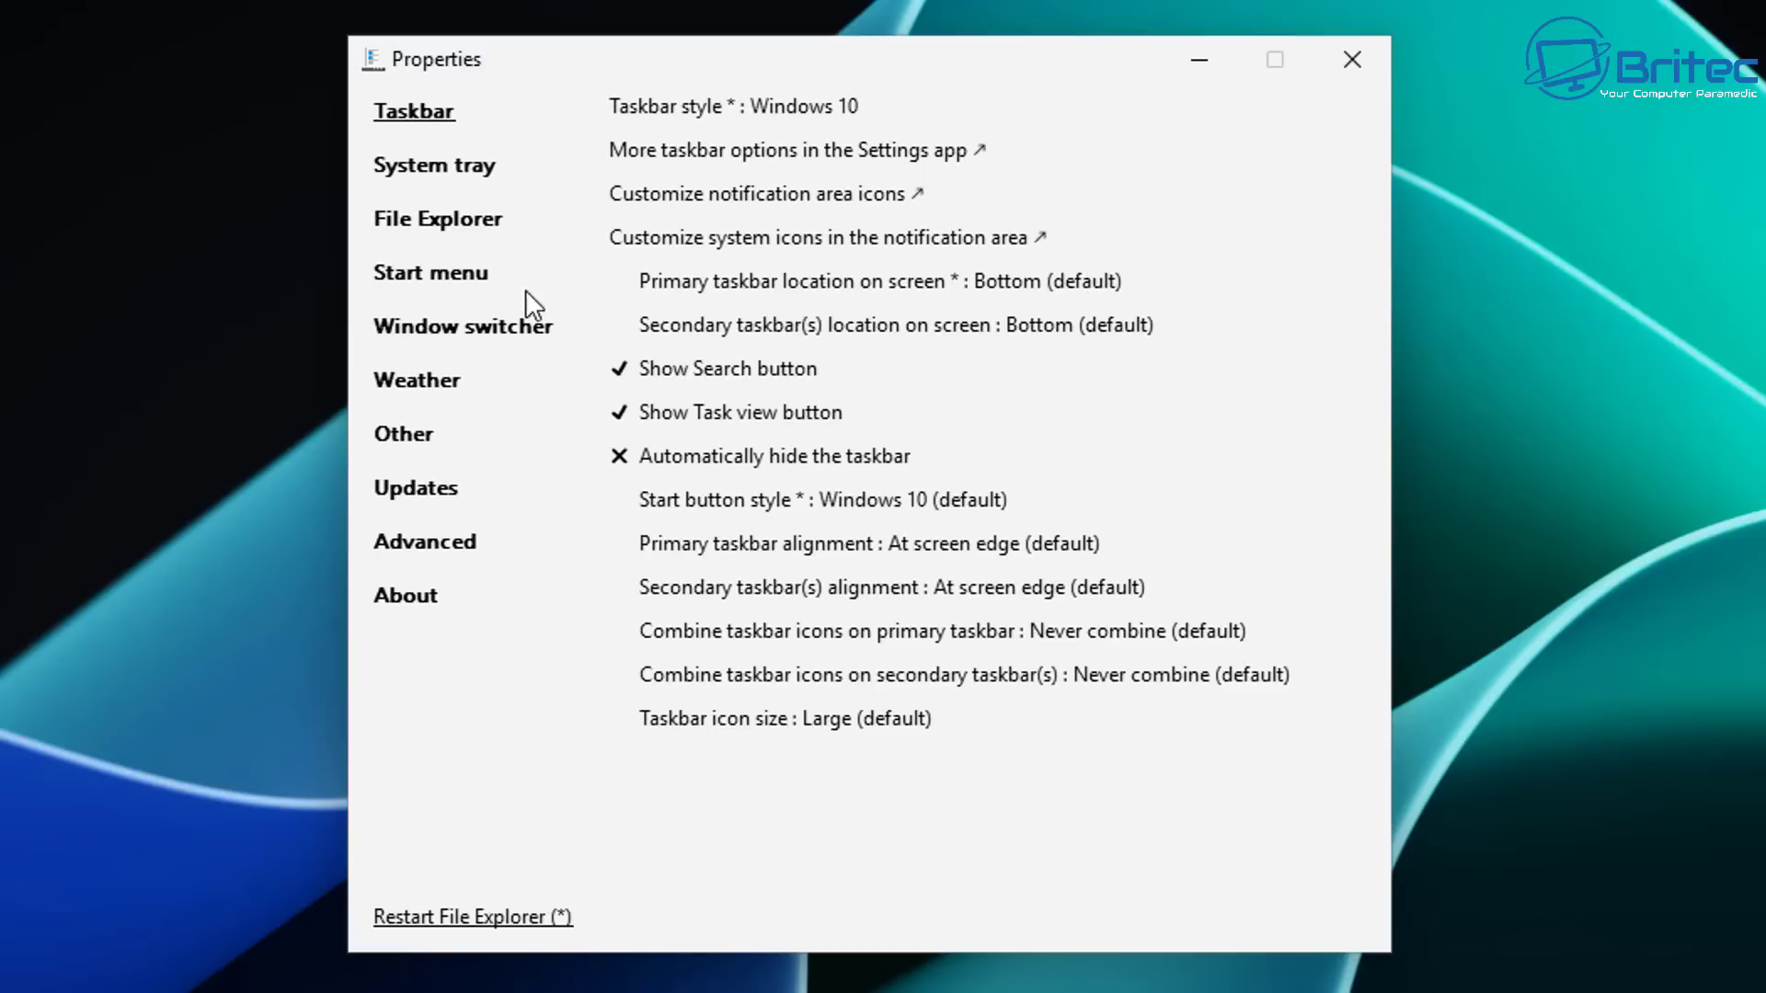
pyautogui.click(469, 276)
pyautogui.click(907, 111)
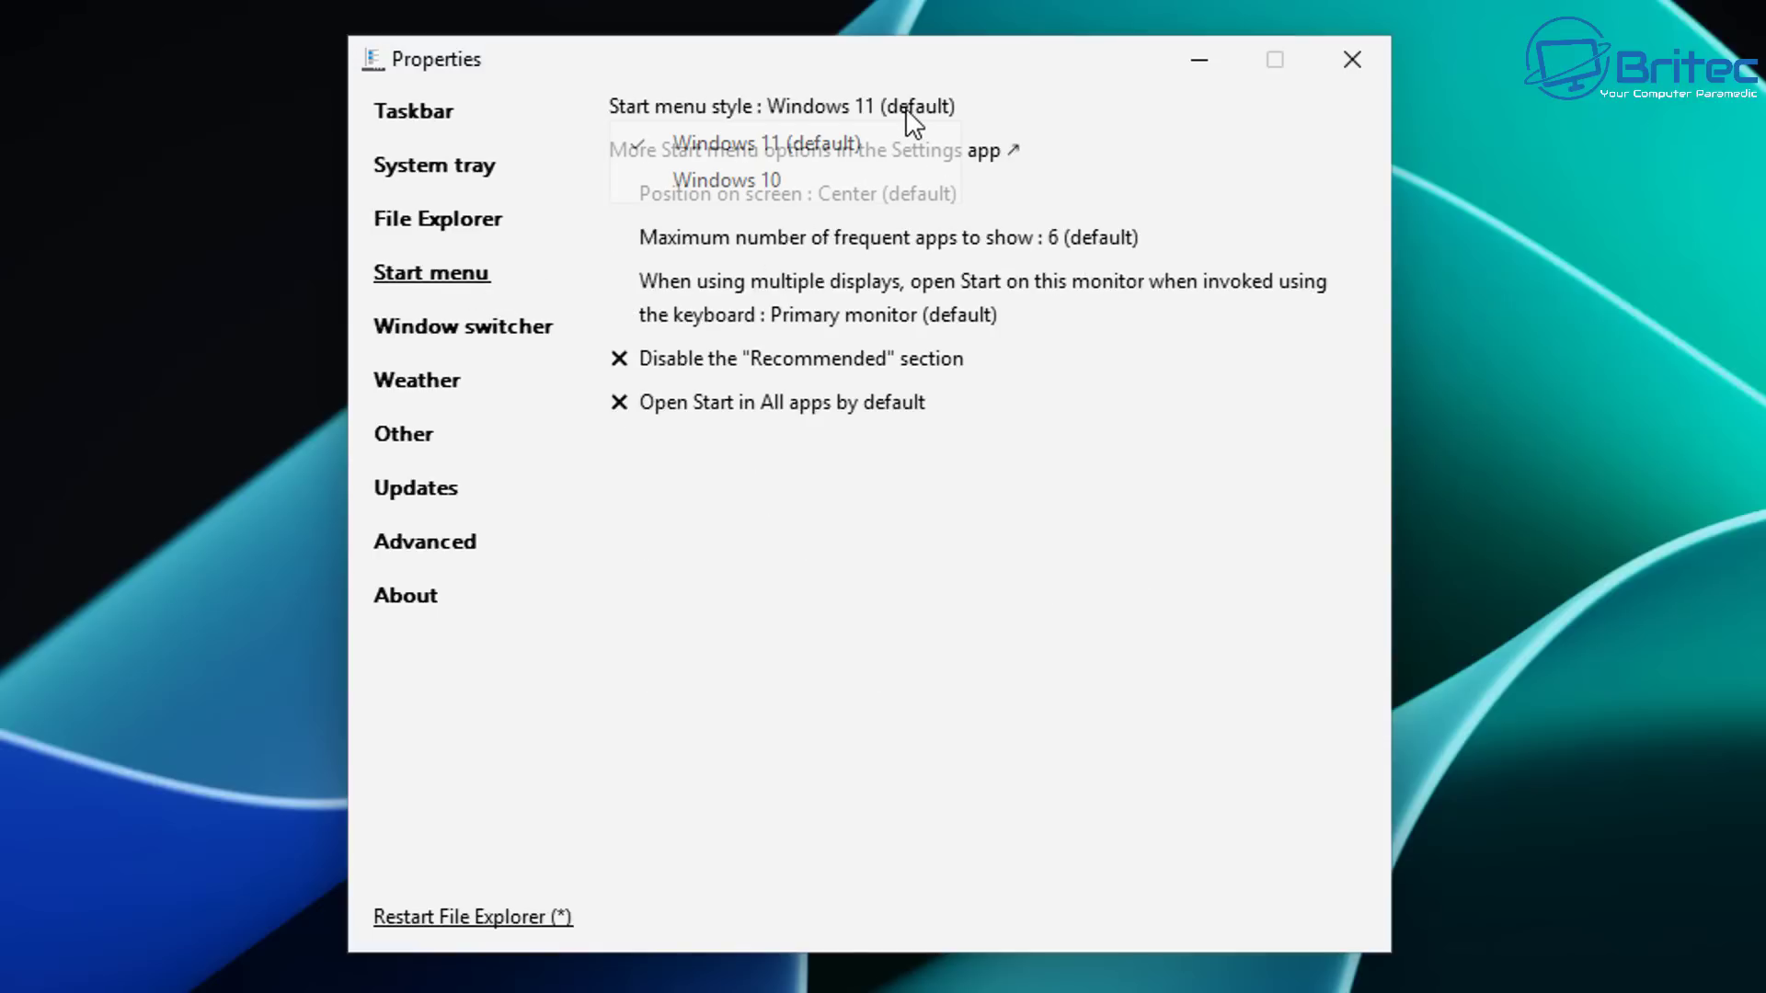
pyautogui.click(819, 180)
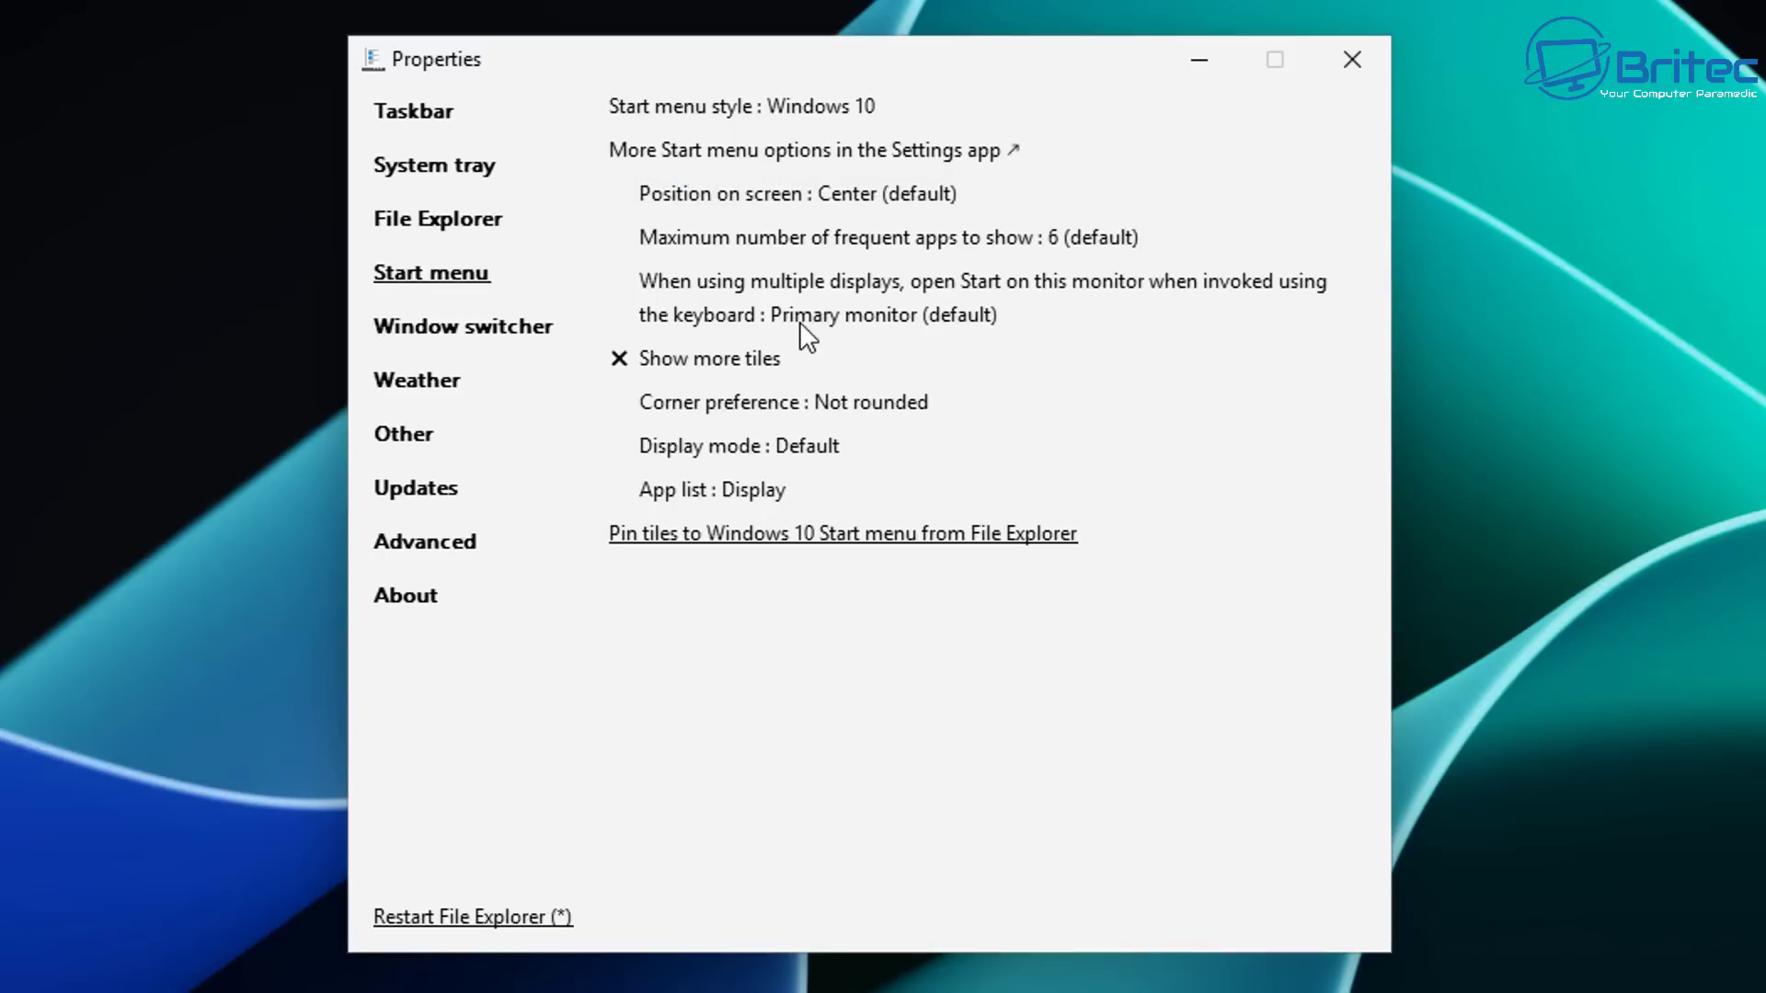
pyautogui.click(466, 930)
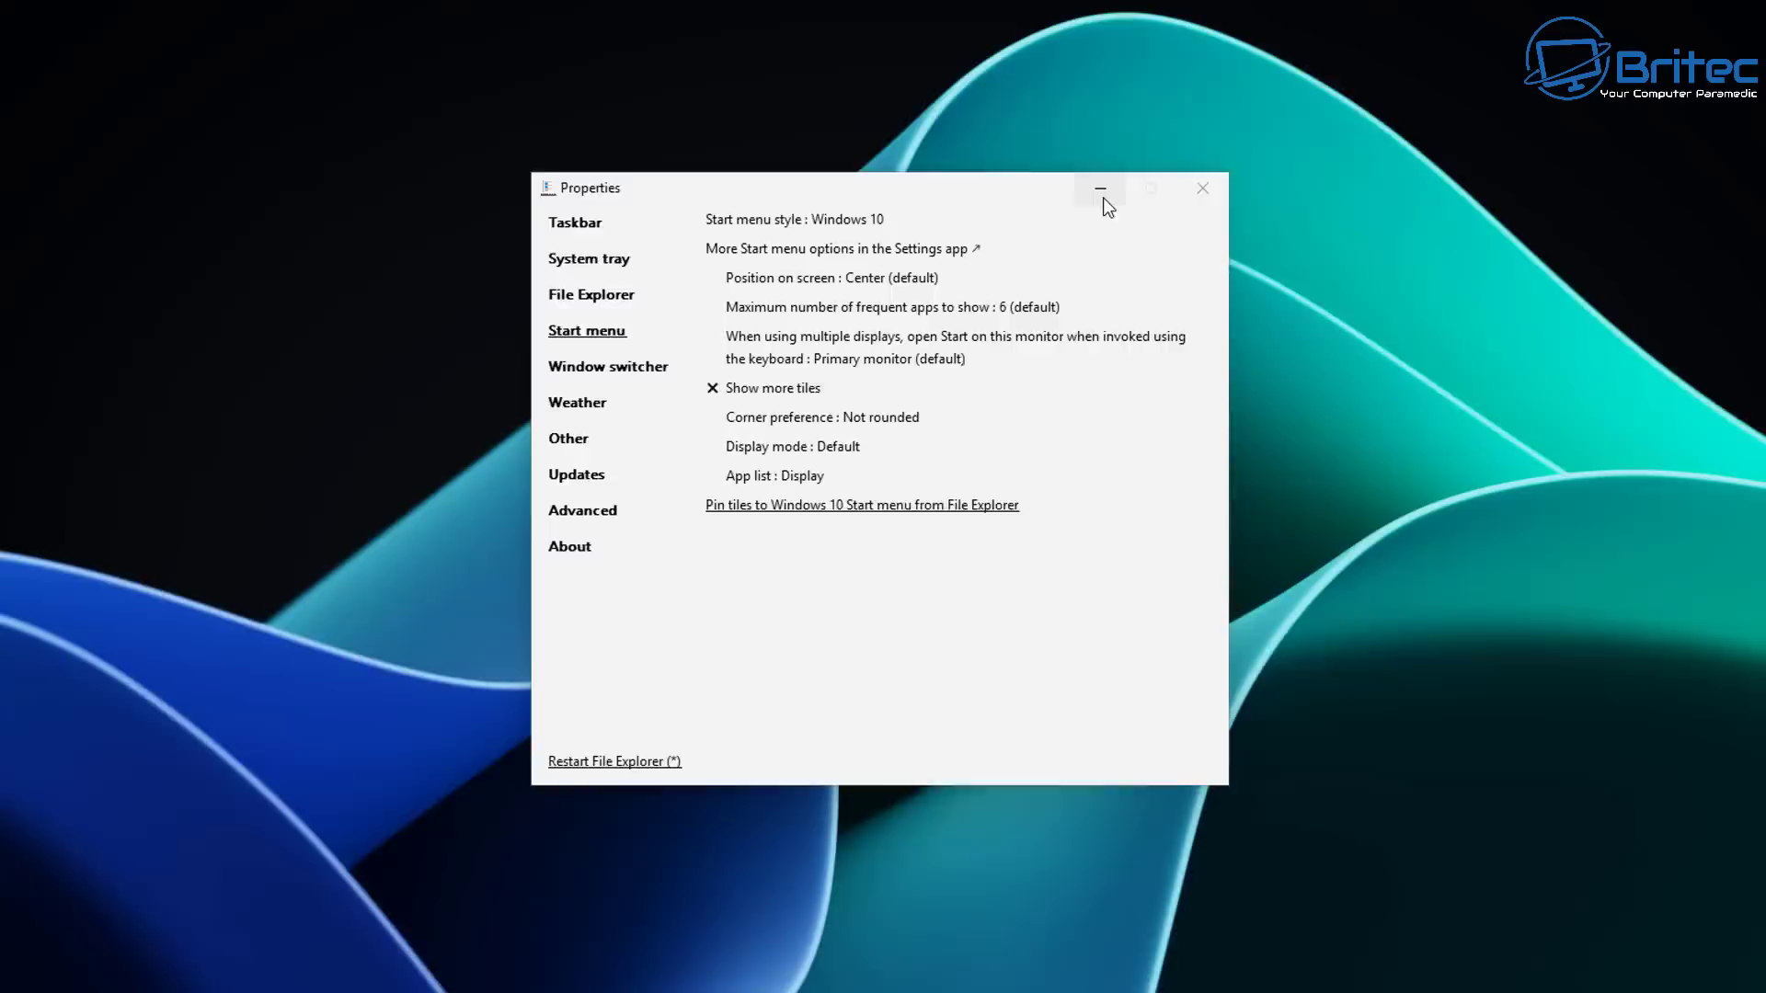
# Minimize ExplorerPatcher, toggle the classic start menu a few times, then launch Open-Shell Menu Settings.
pyautogui.click(1199, 59)
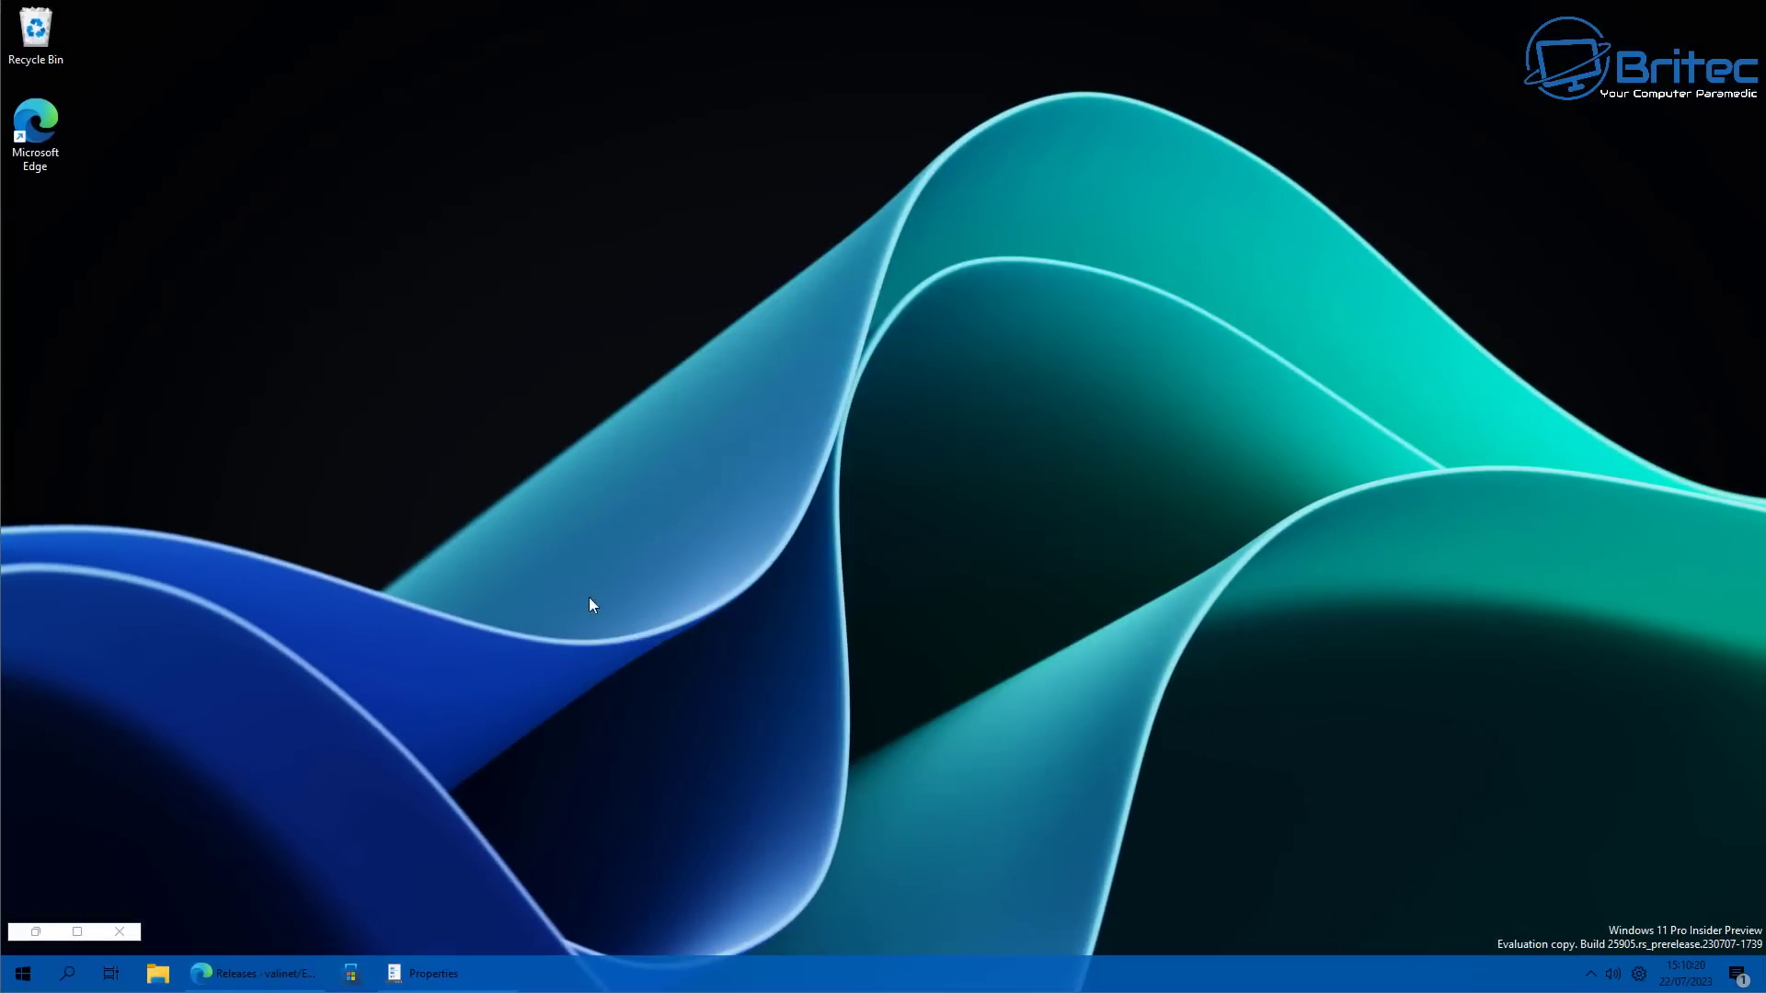
pyautogui.click(17, 980)
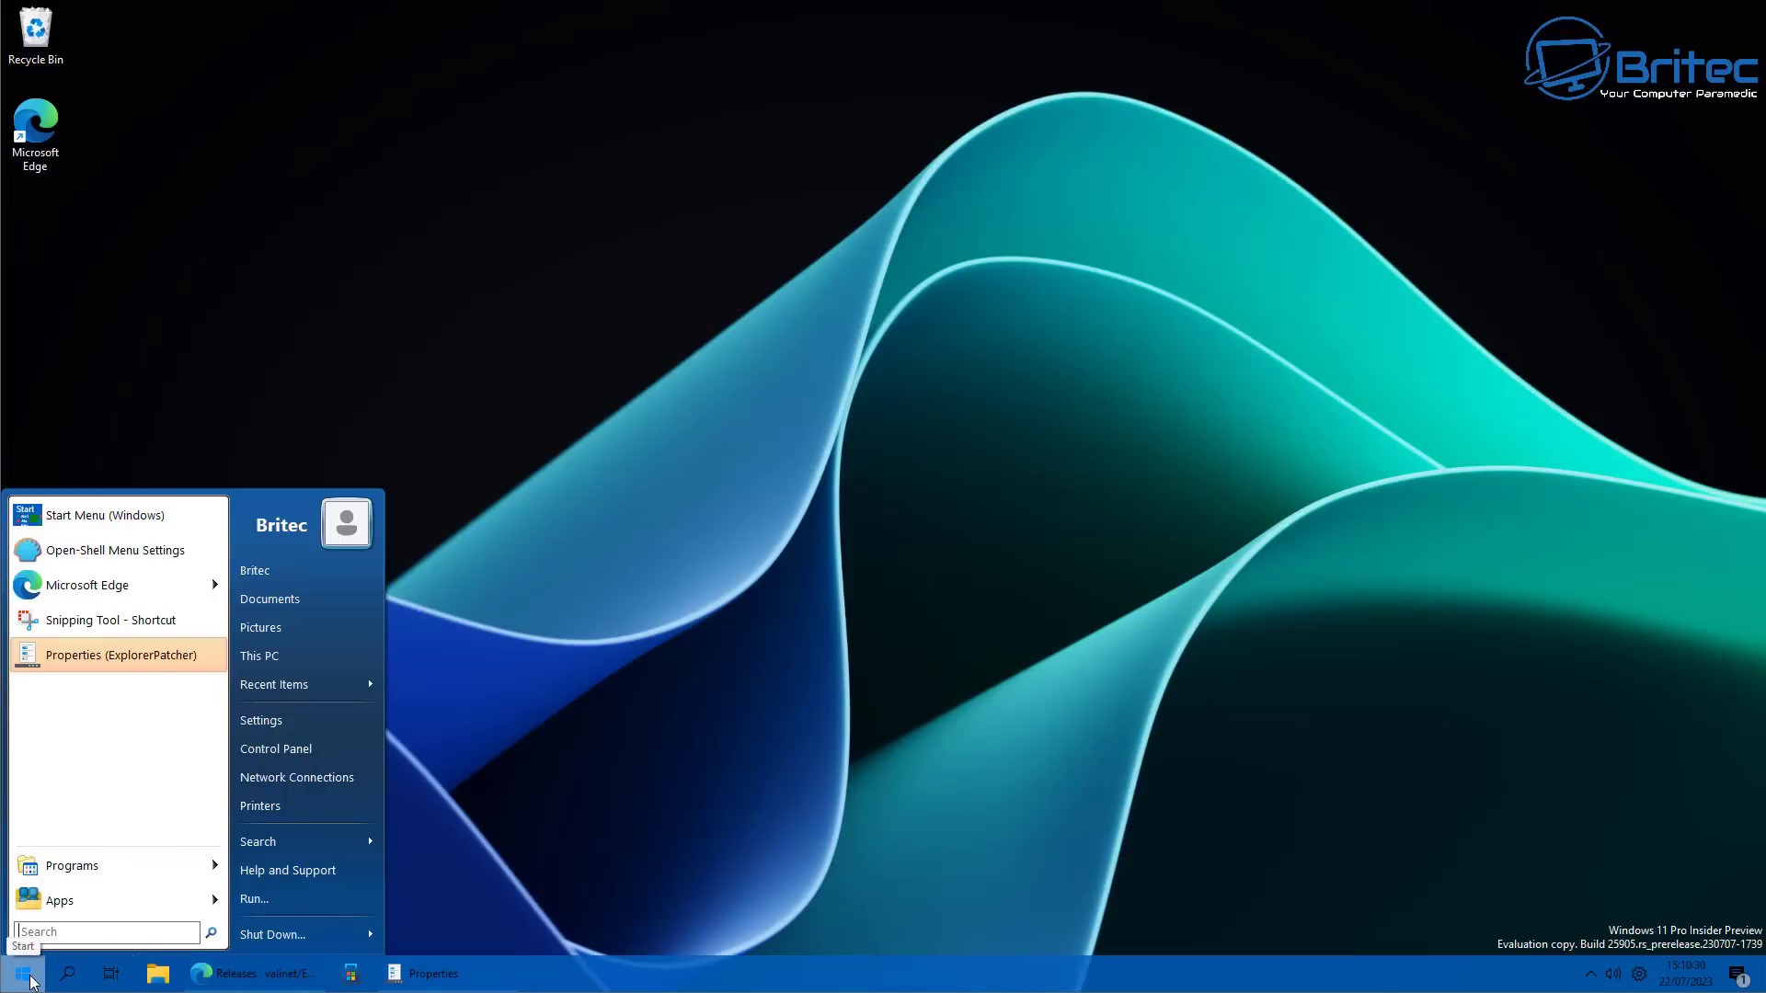
pyautogui.click(30, 982)
pyautogui.click(30, 982)
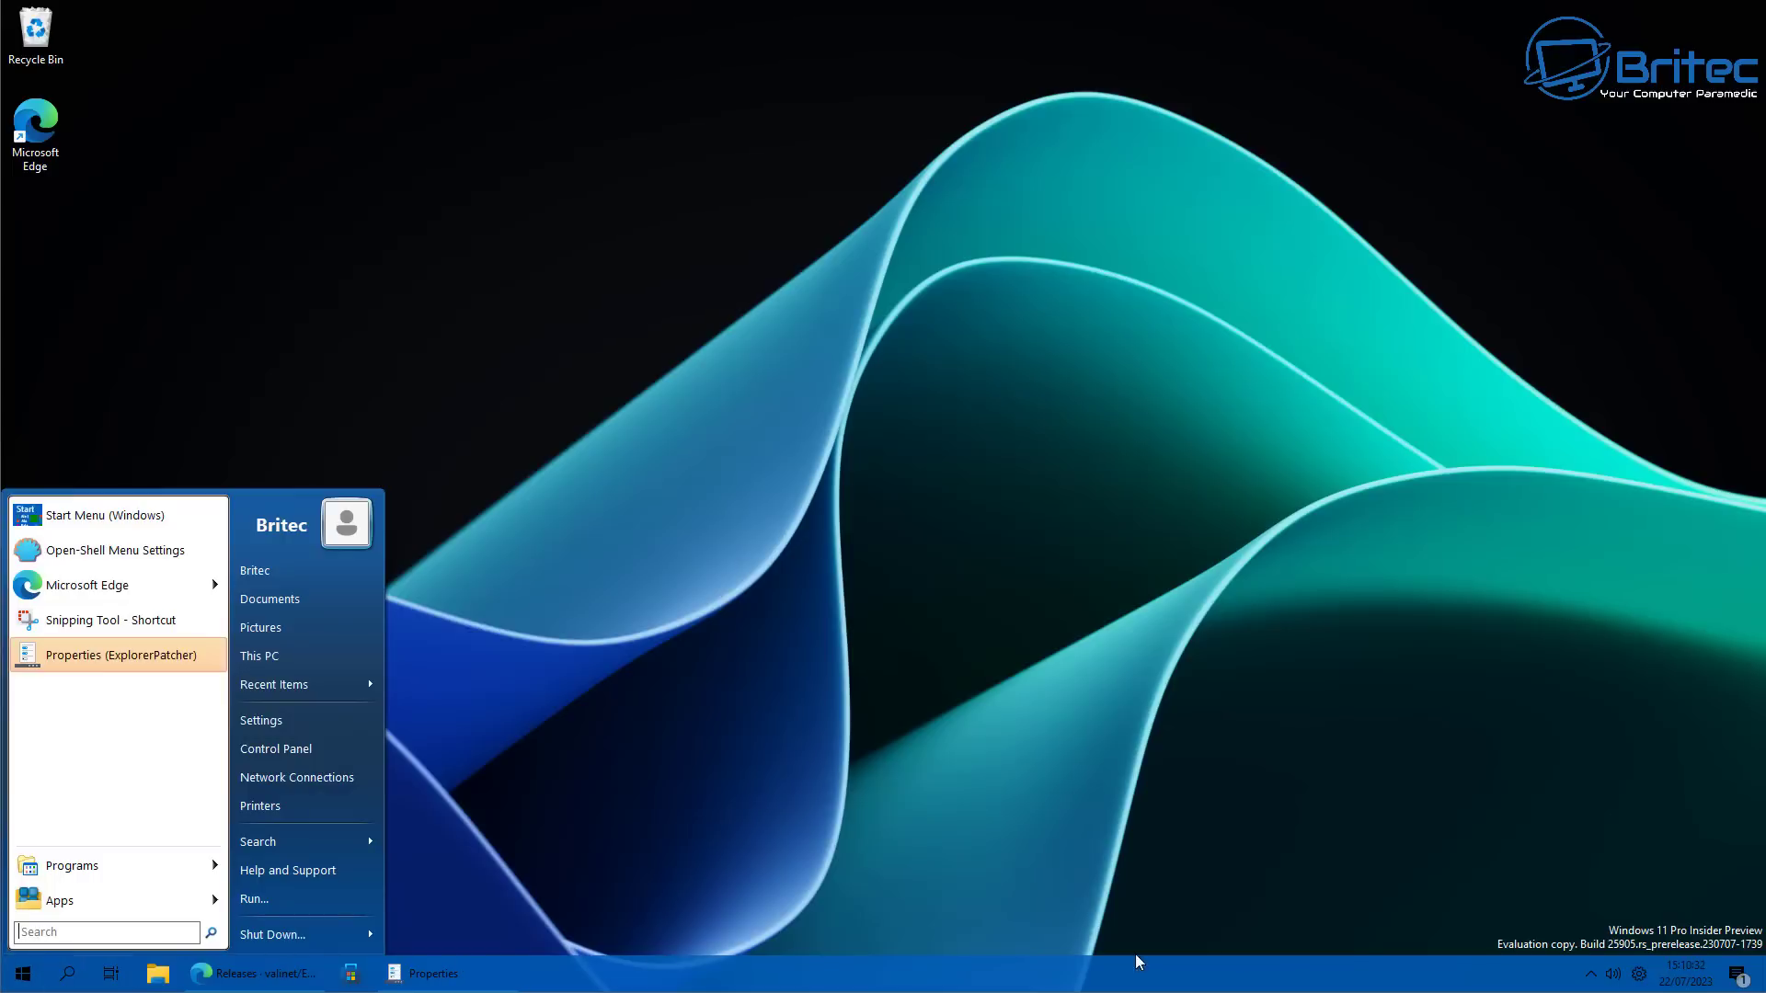
pyautogui.click(1205, 982)
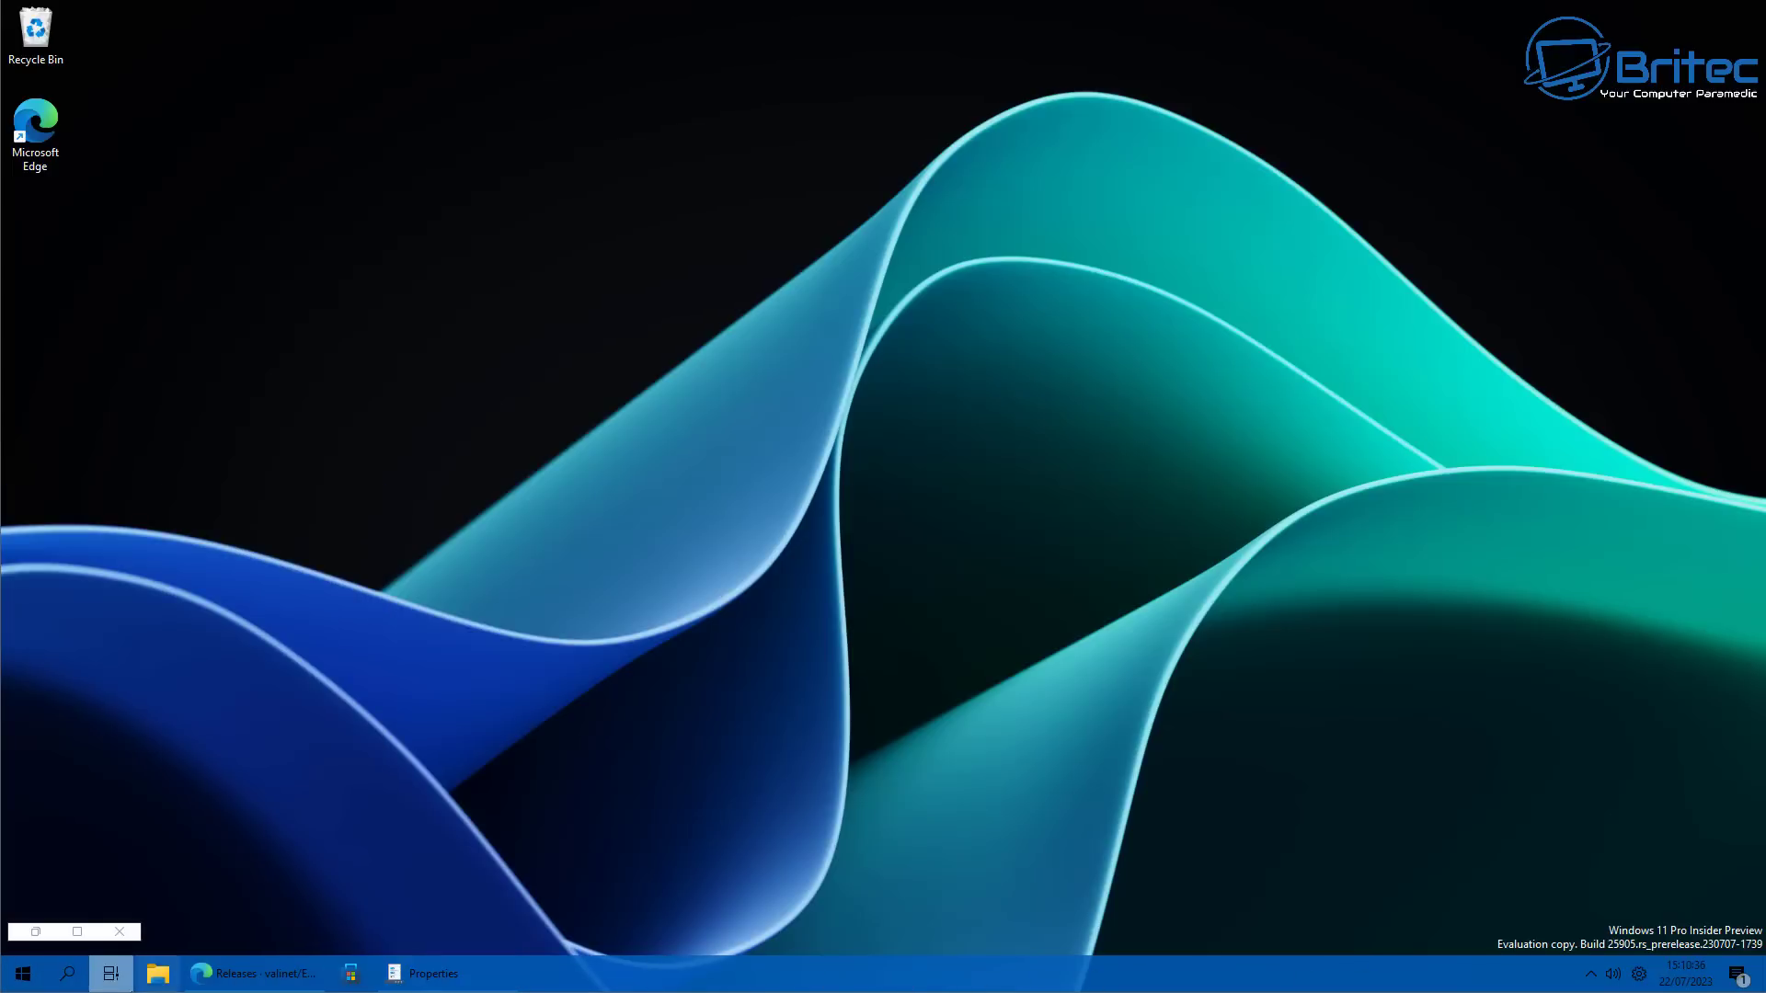
pyautogui.click(15, 982)
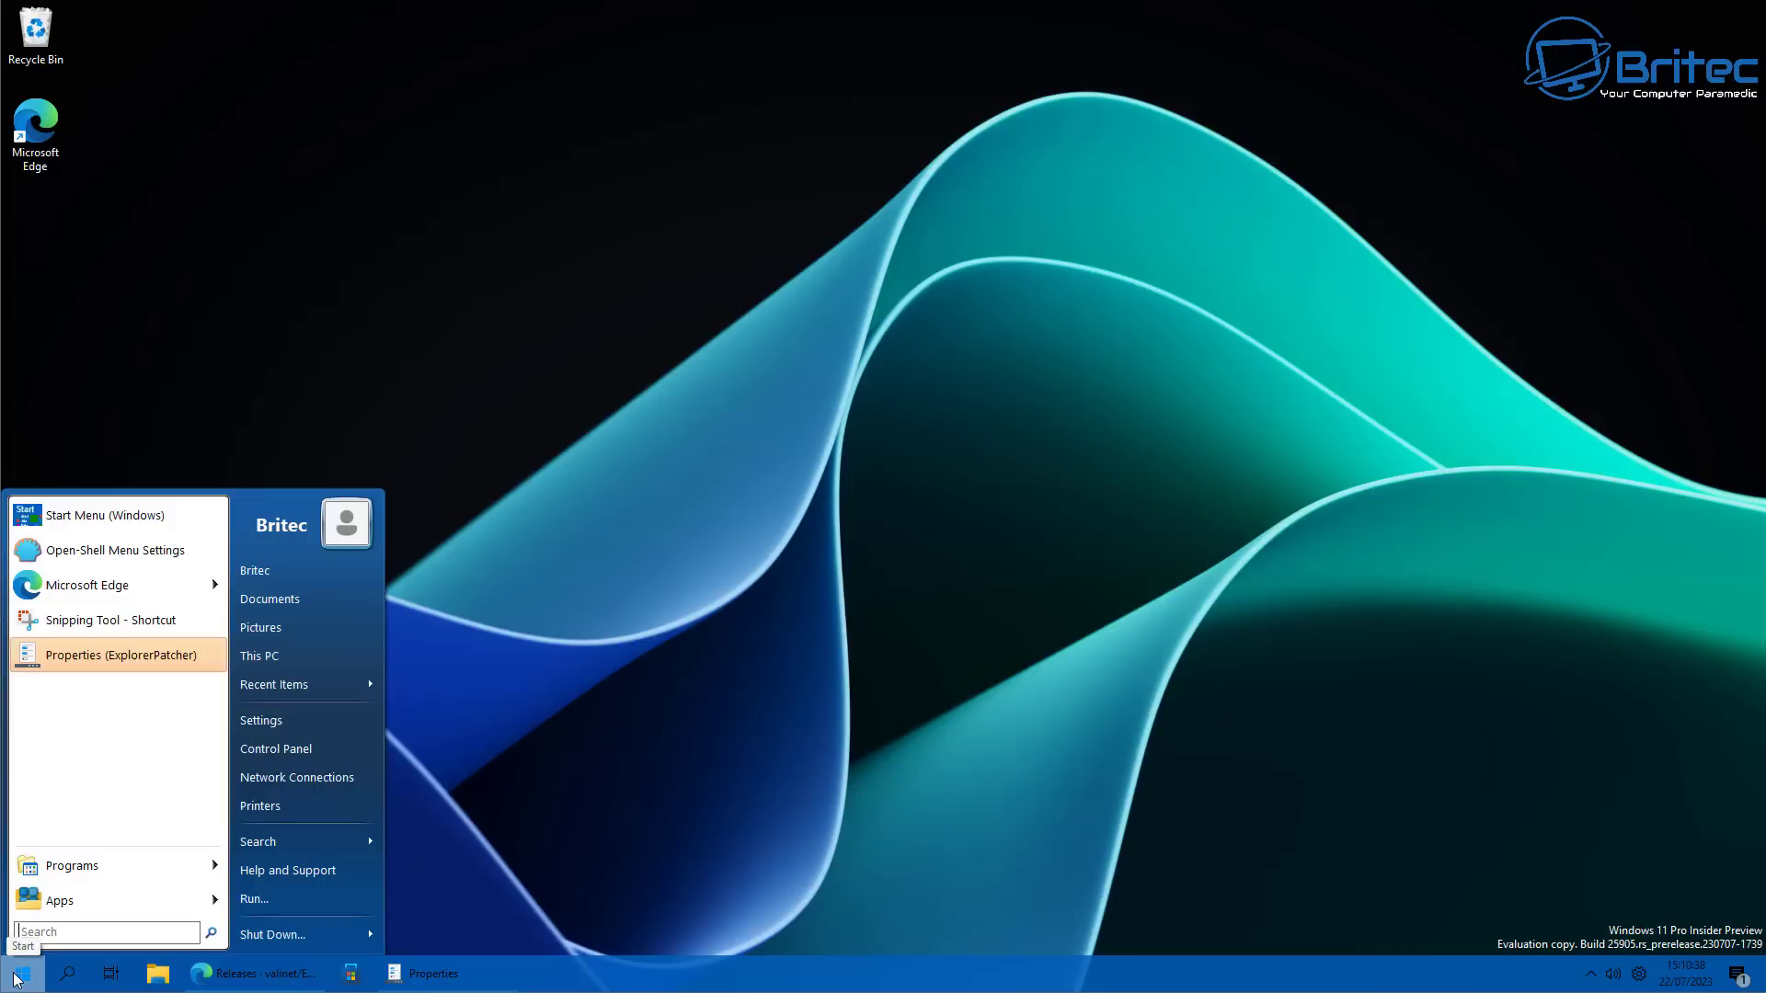
pyautogui.click(135, 555)
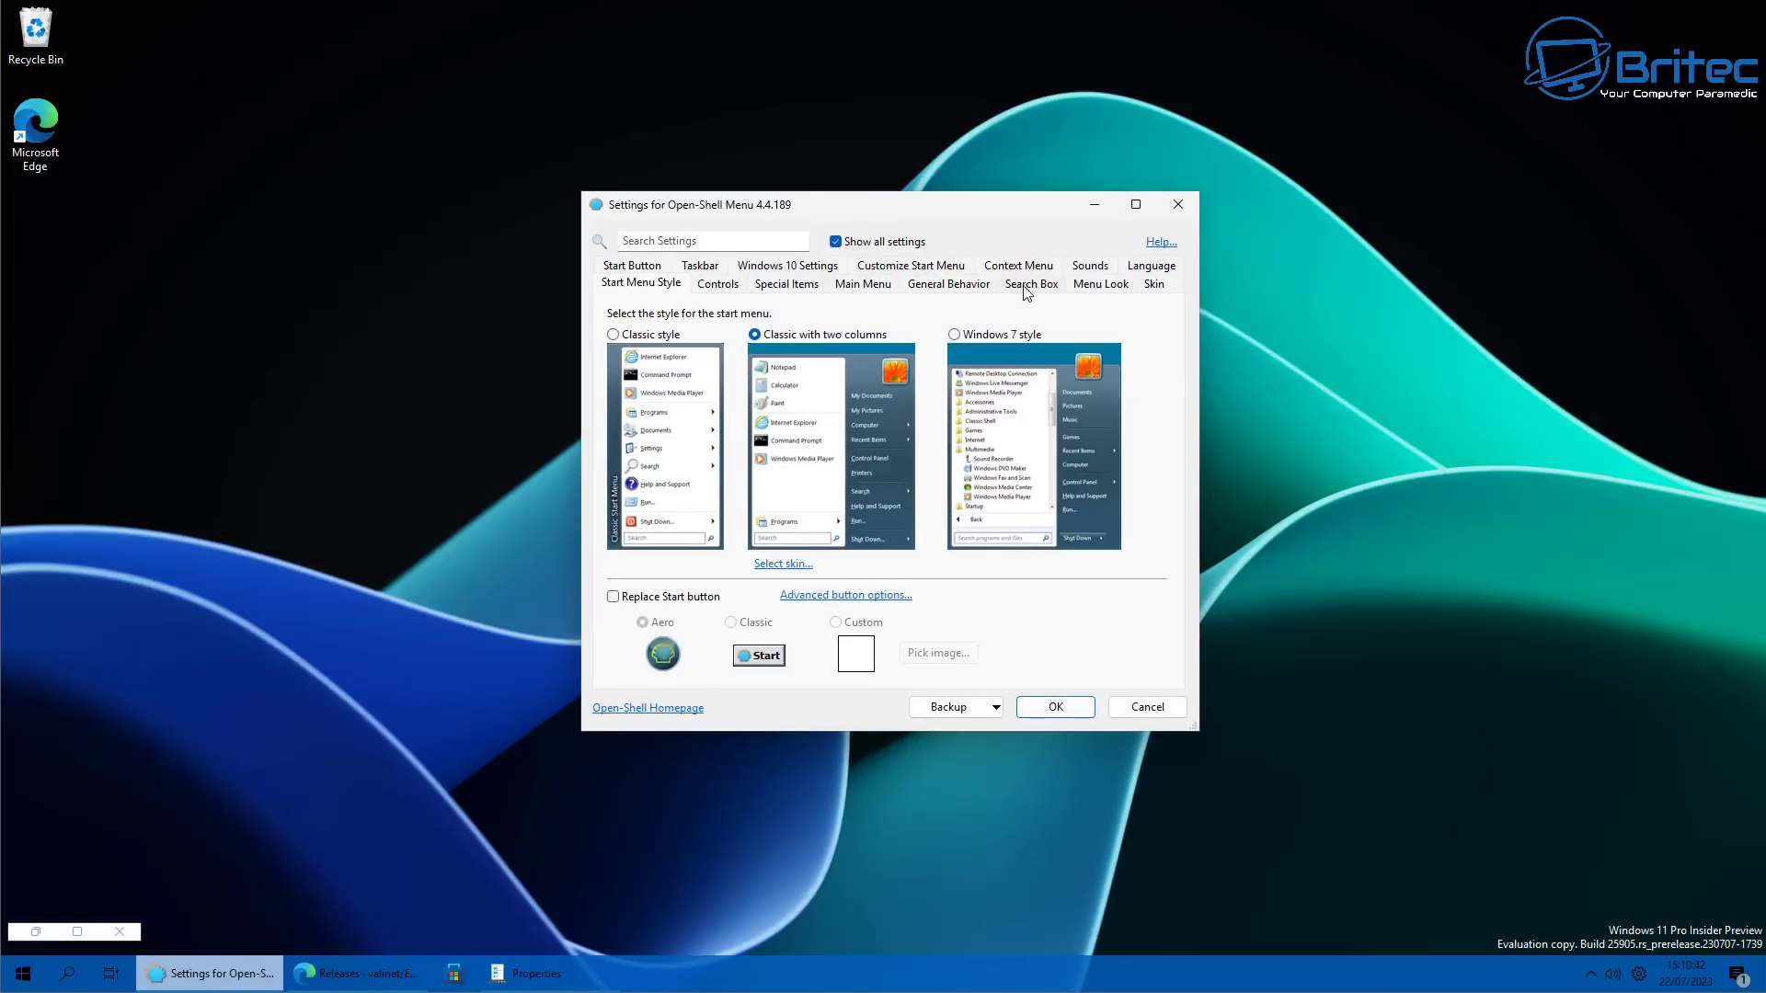
# Inspect the taskbar colour 005EBB in its colour picker, then close the picker and settings unchanged.
pyautogui.click(700, 267)
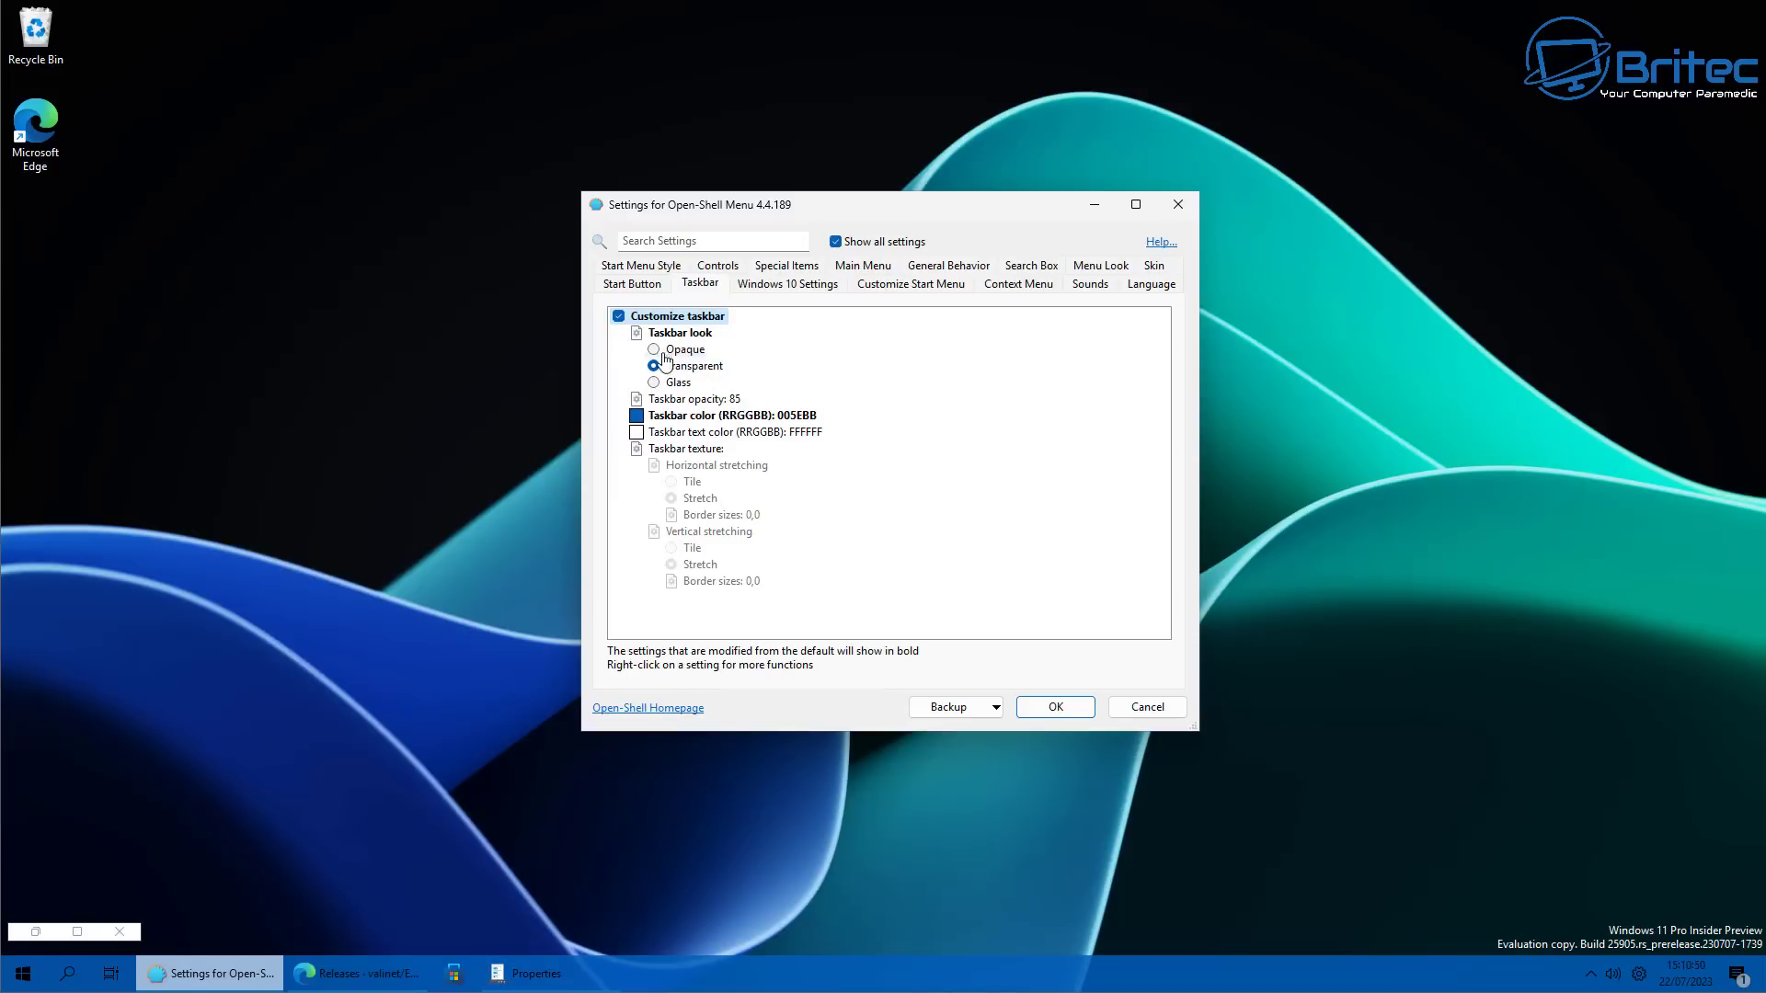
pyautogui.click(801, 423)
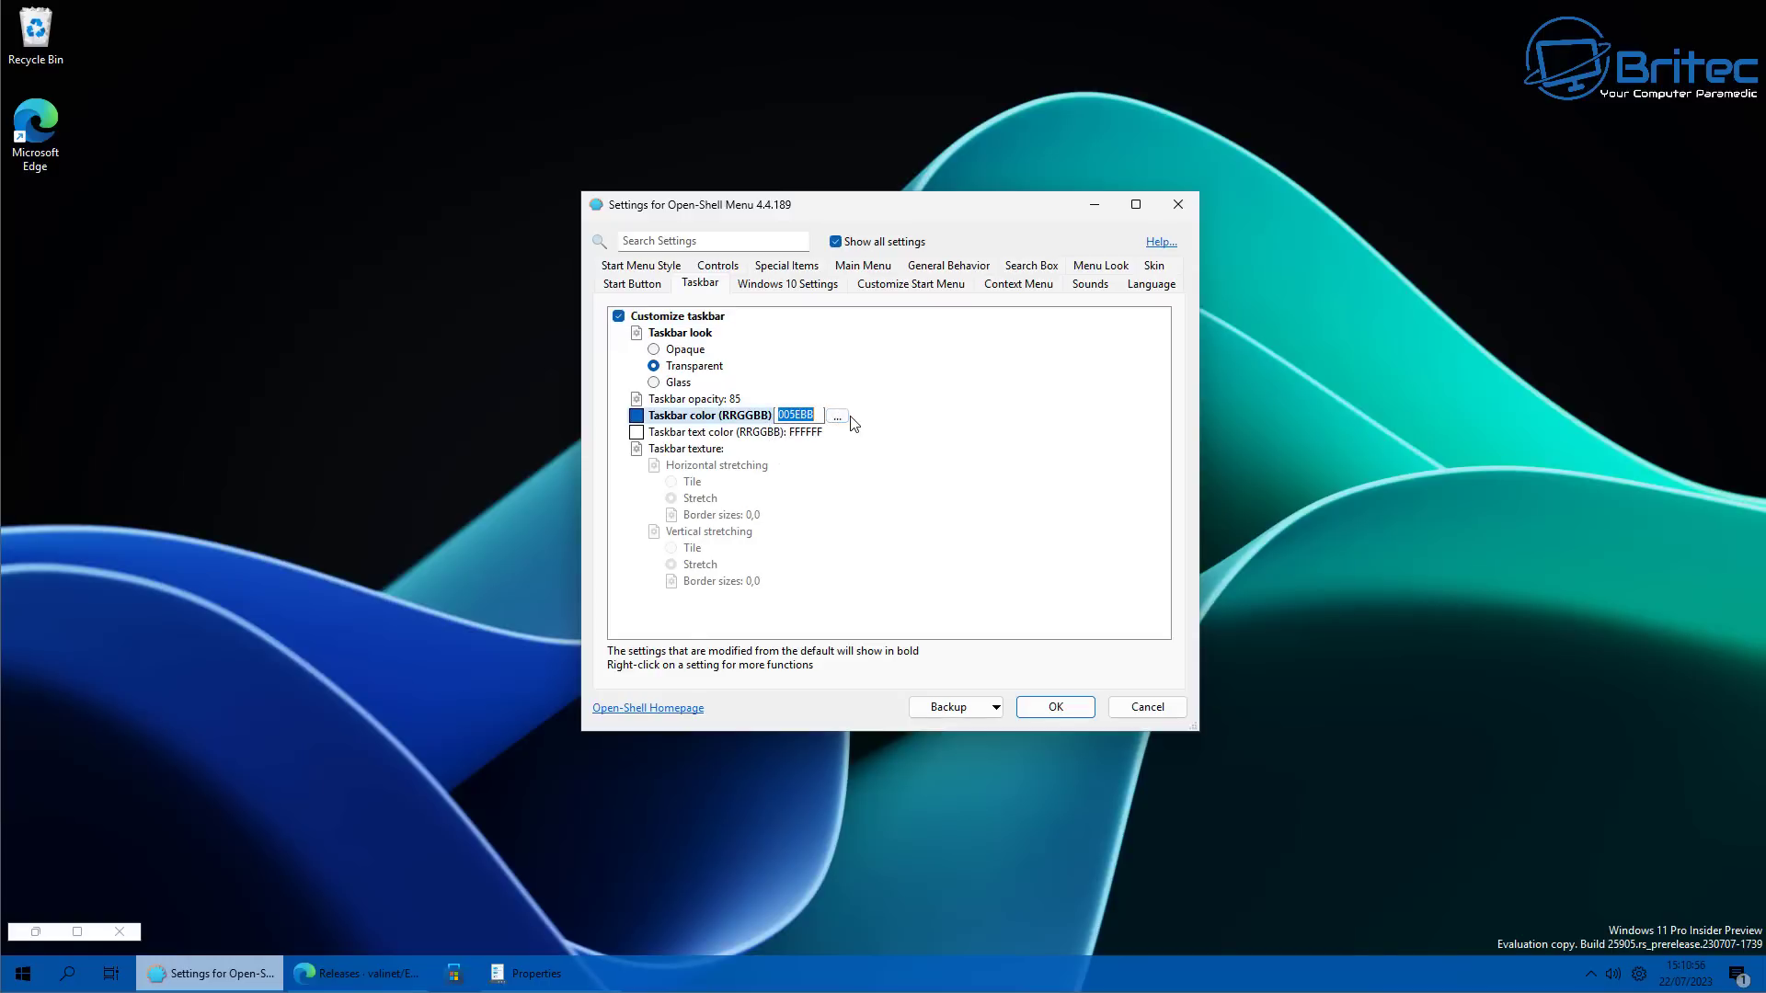
pyautogui.click(839, 417)
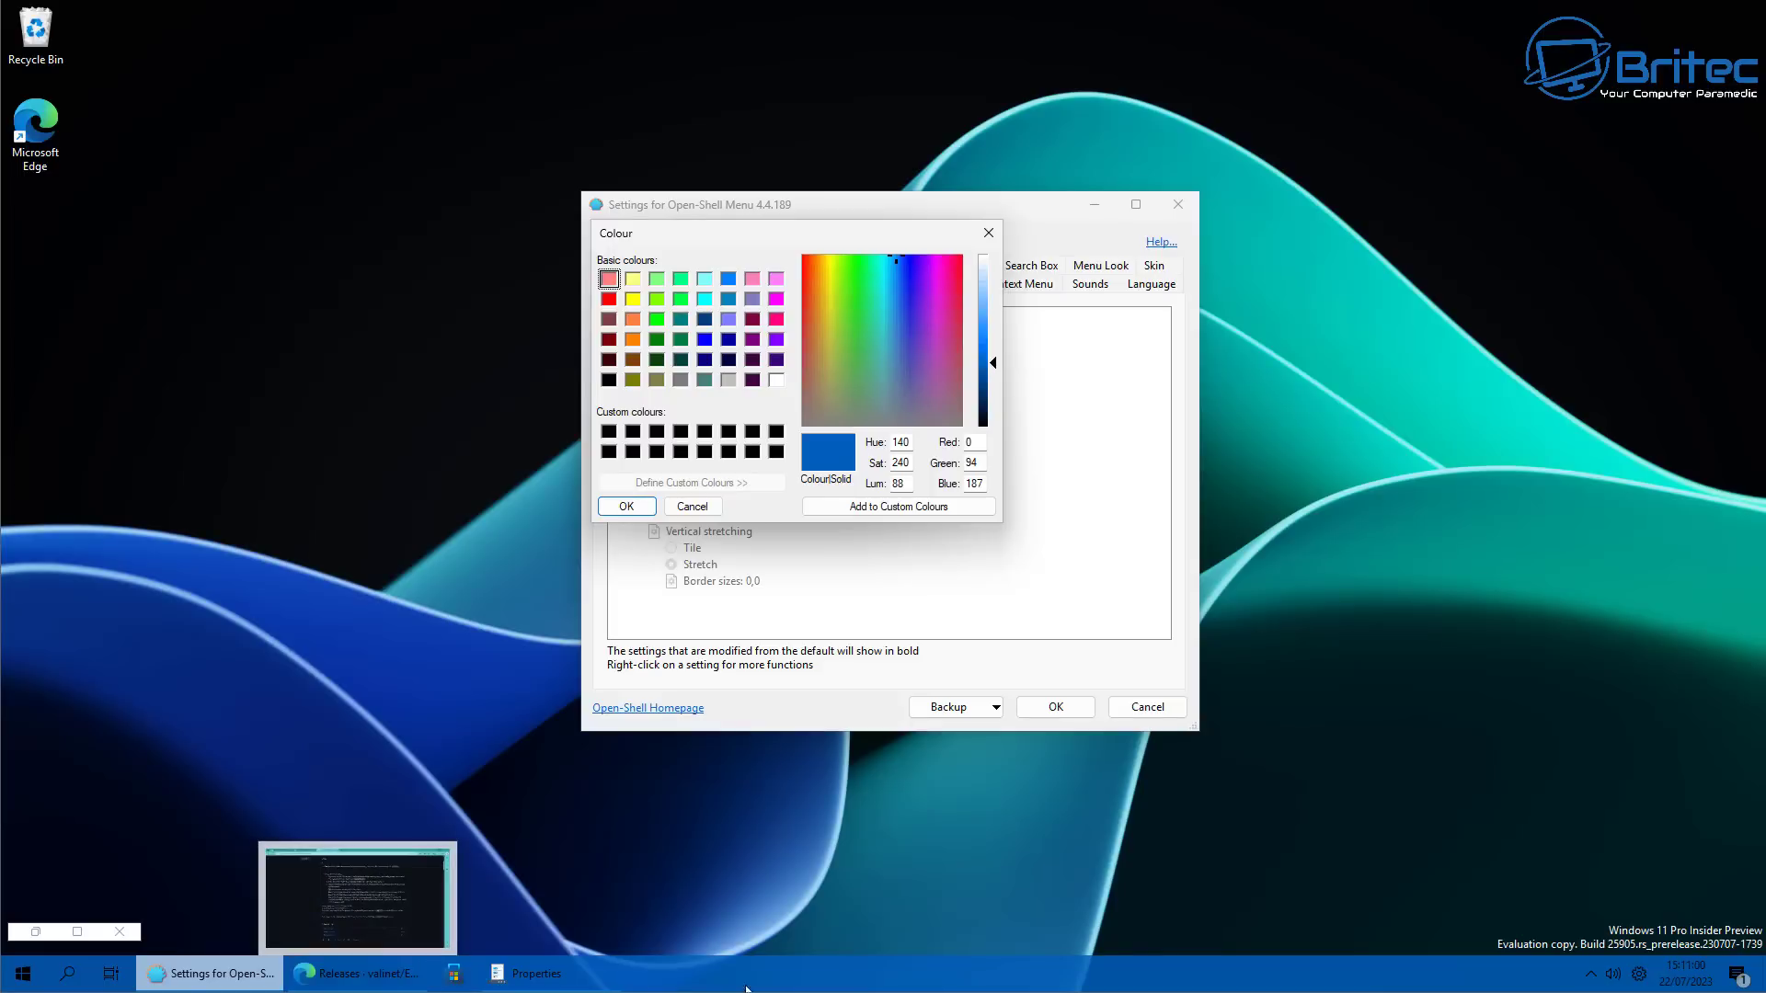
pyautogui.click(989, 232)
pyautogui.click(1178, 206)
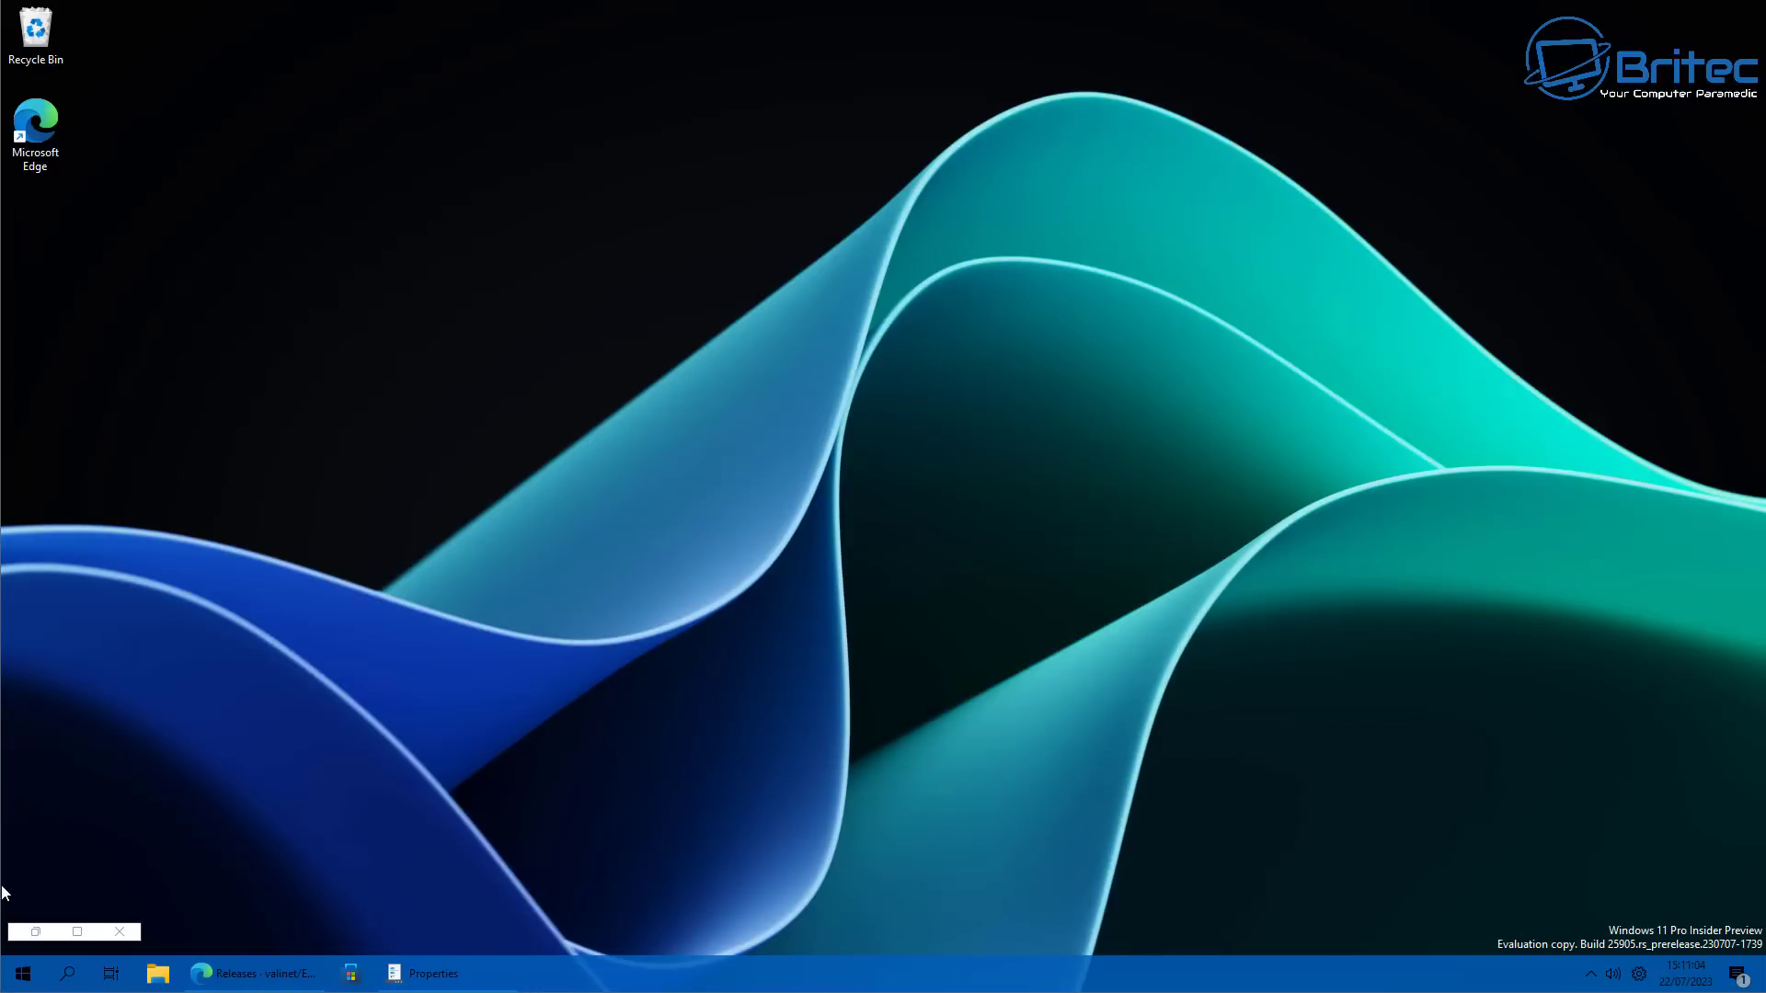
# Launch ExplorerPatcher Properties from Start, browse Advanced through System tray pages, then minimize it.
pyautogui.click(23, 973)
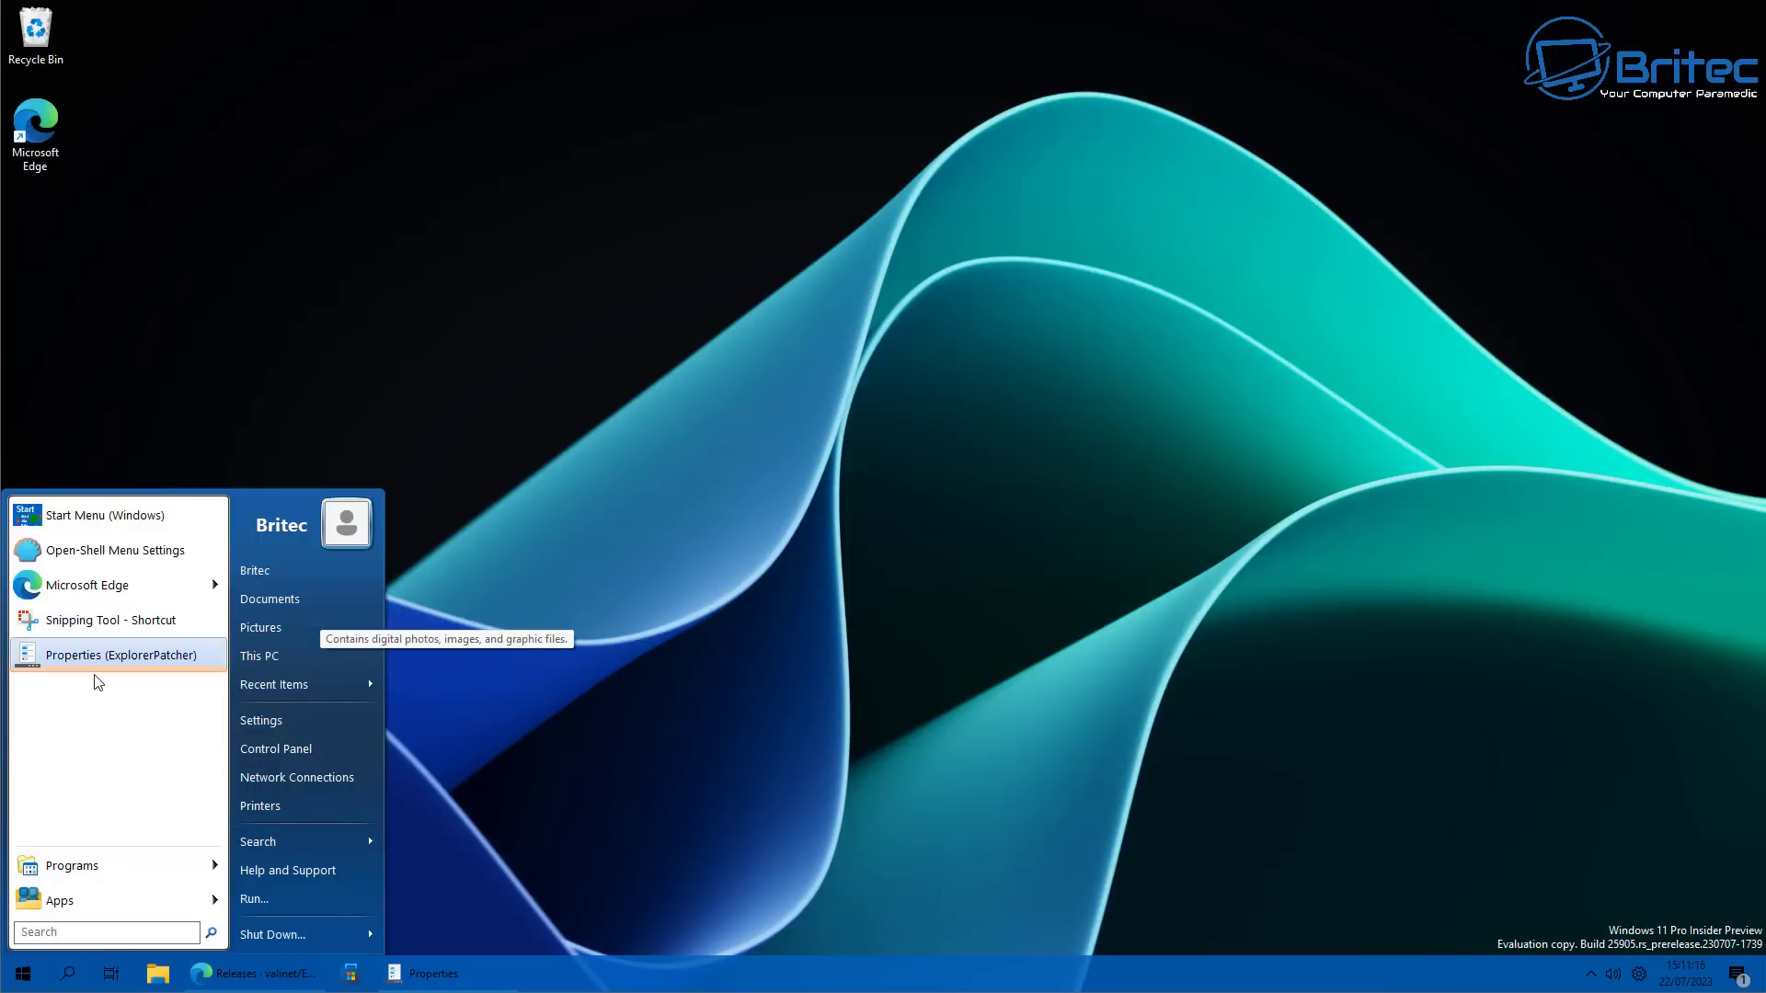
pyautogui.click(109, 652)
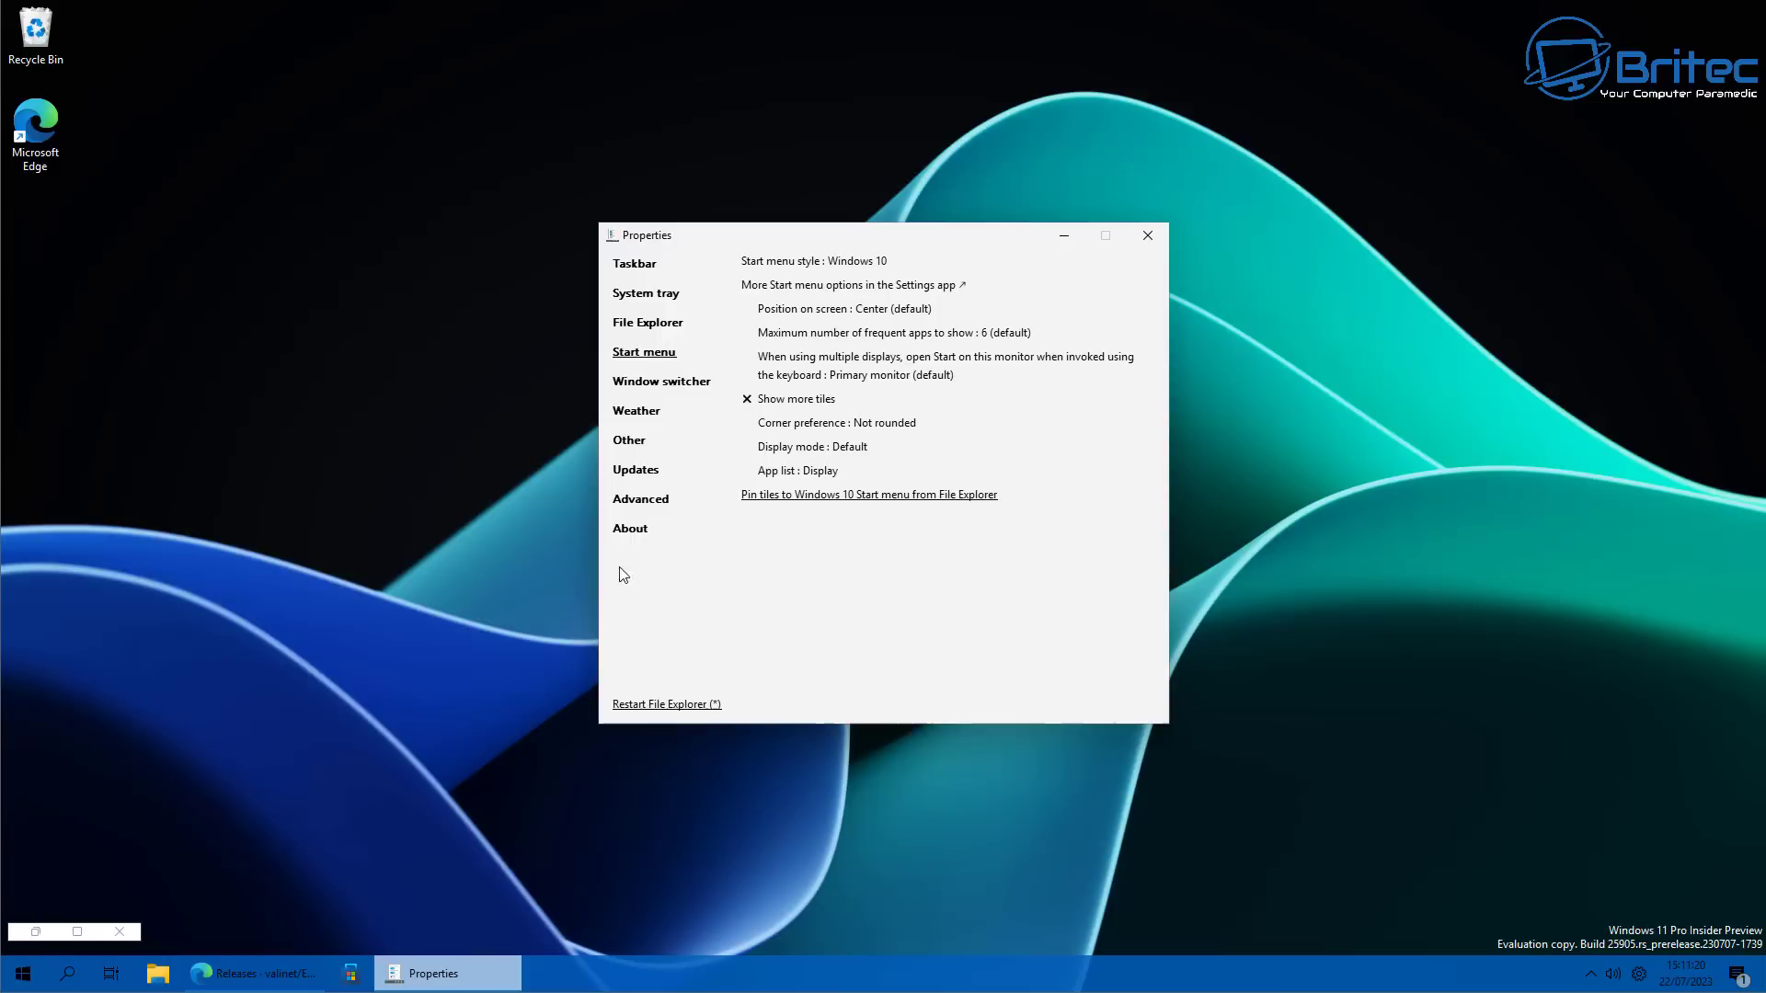
pyautogui.click(638, 501)
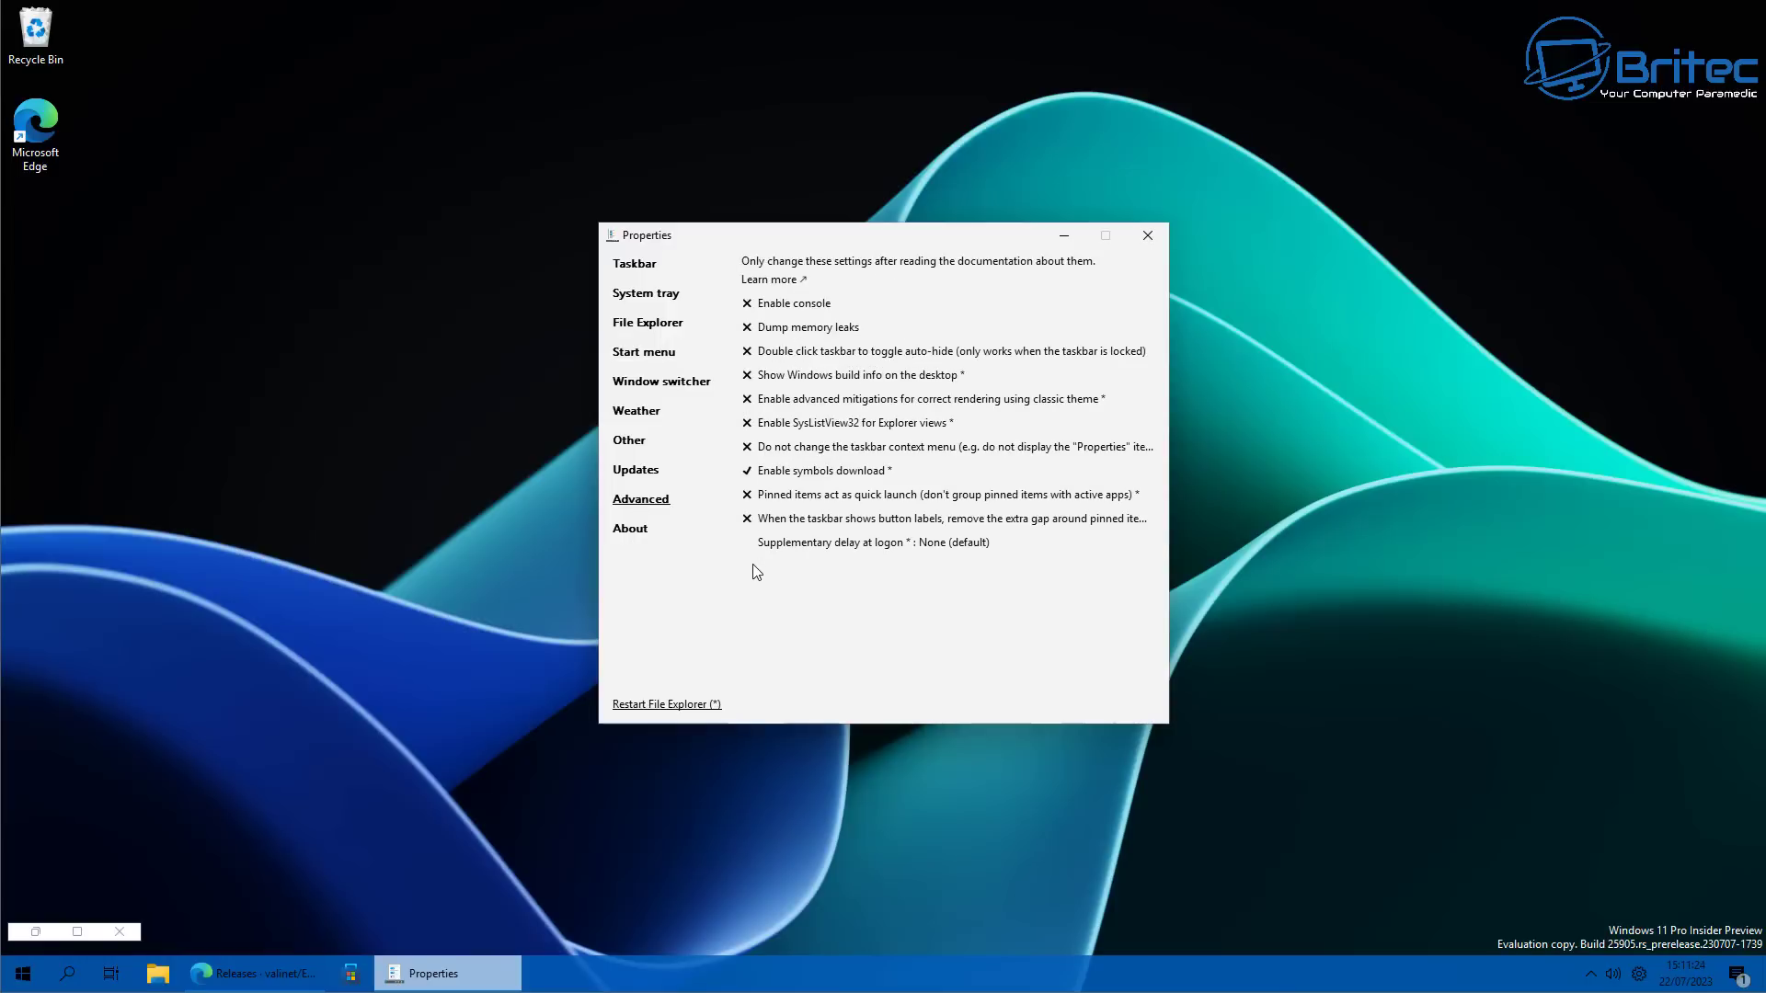
pyautogui.click(632, 473)
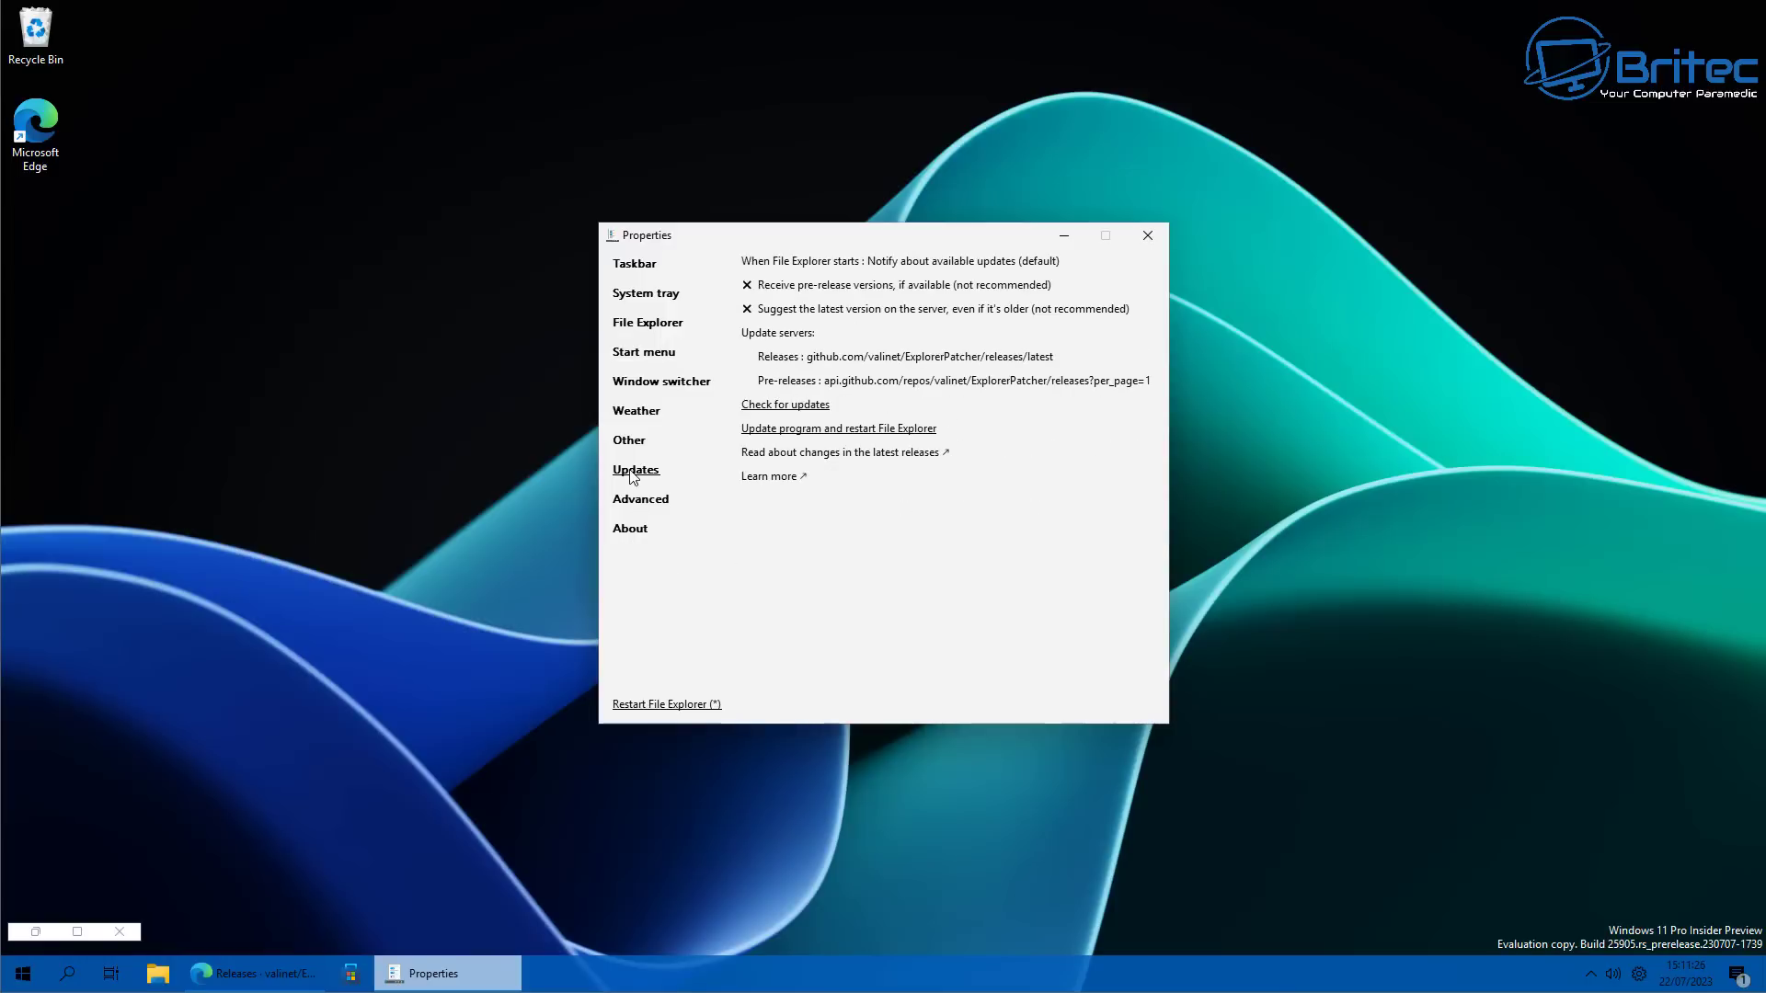
pyautogui.click(633, 444)
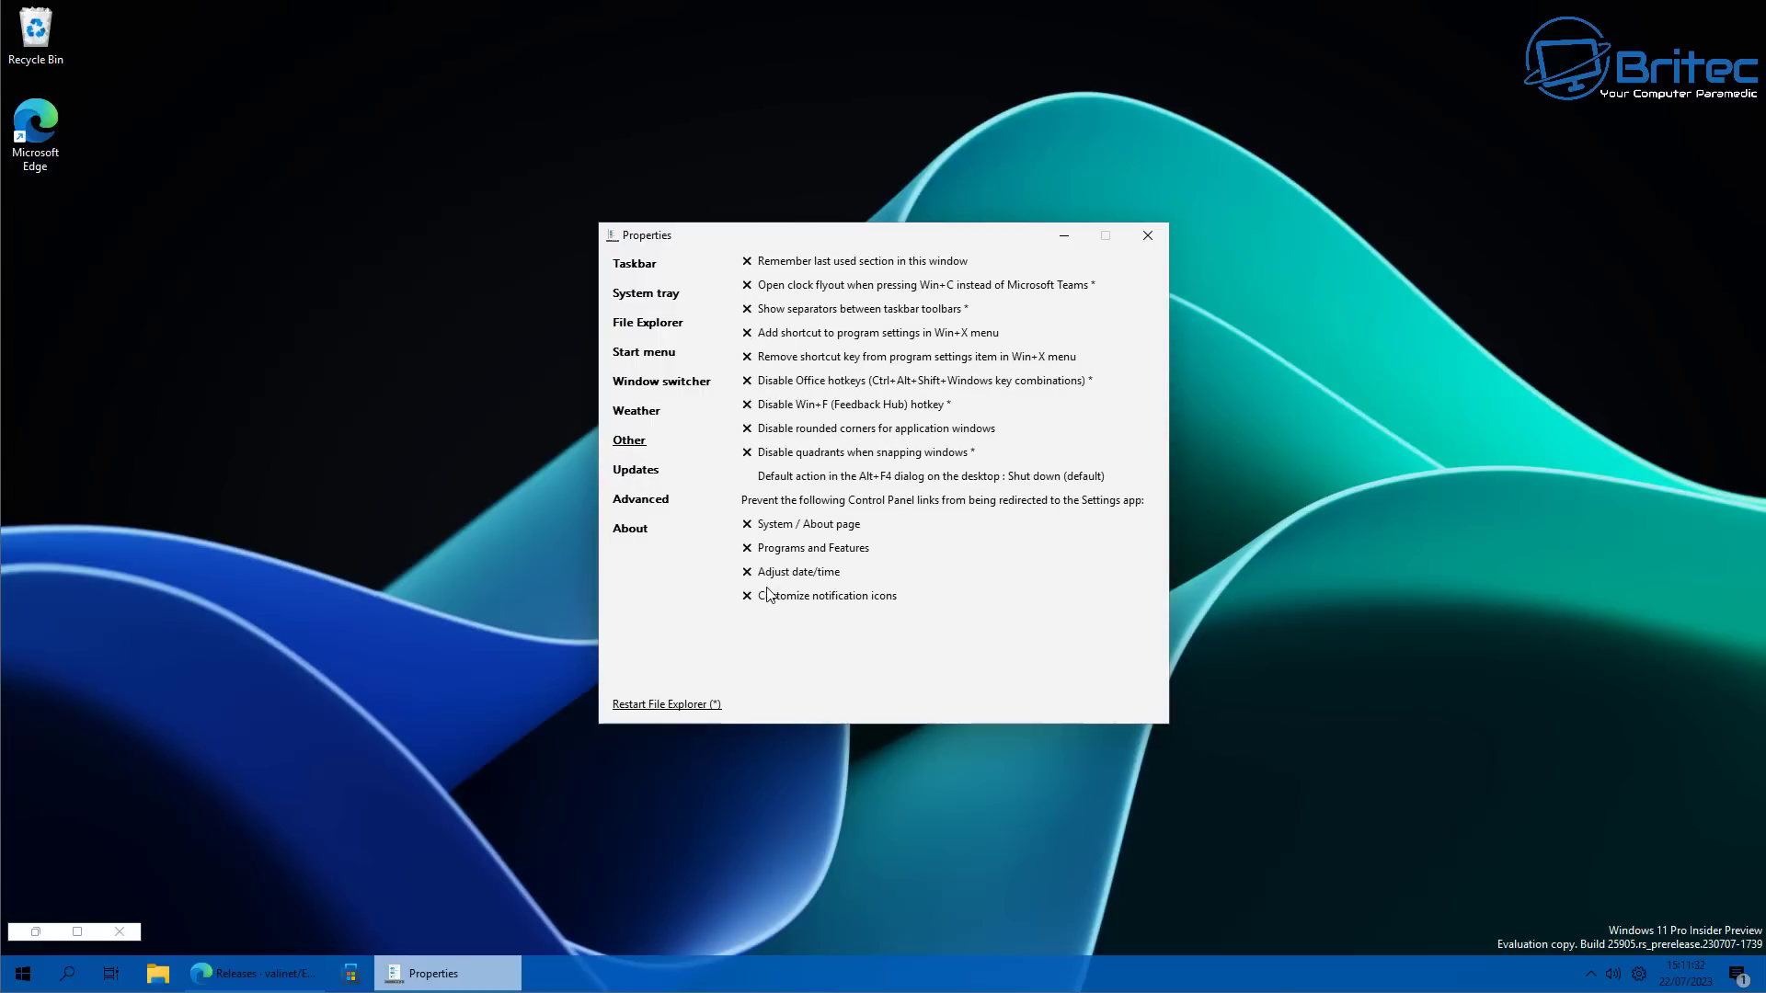
pyautogui.click(646, 385)
pyautogui.click(644, 326)
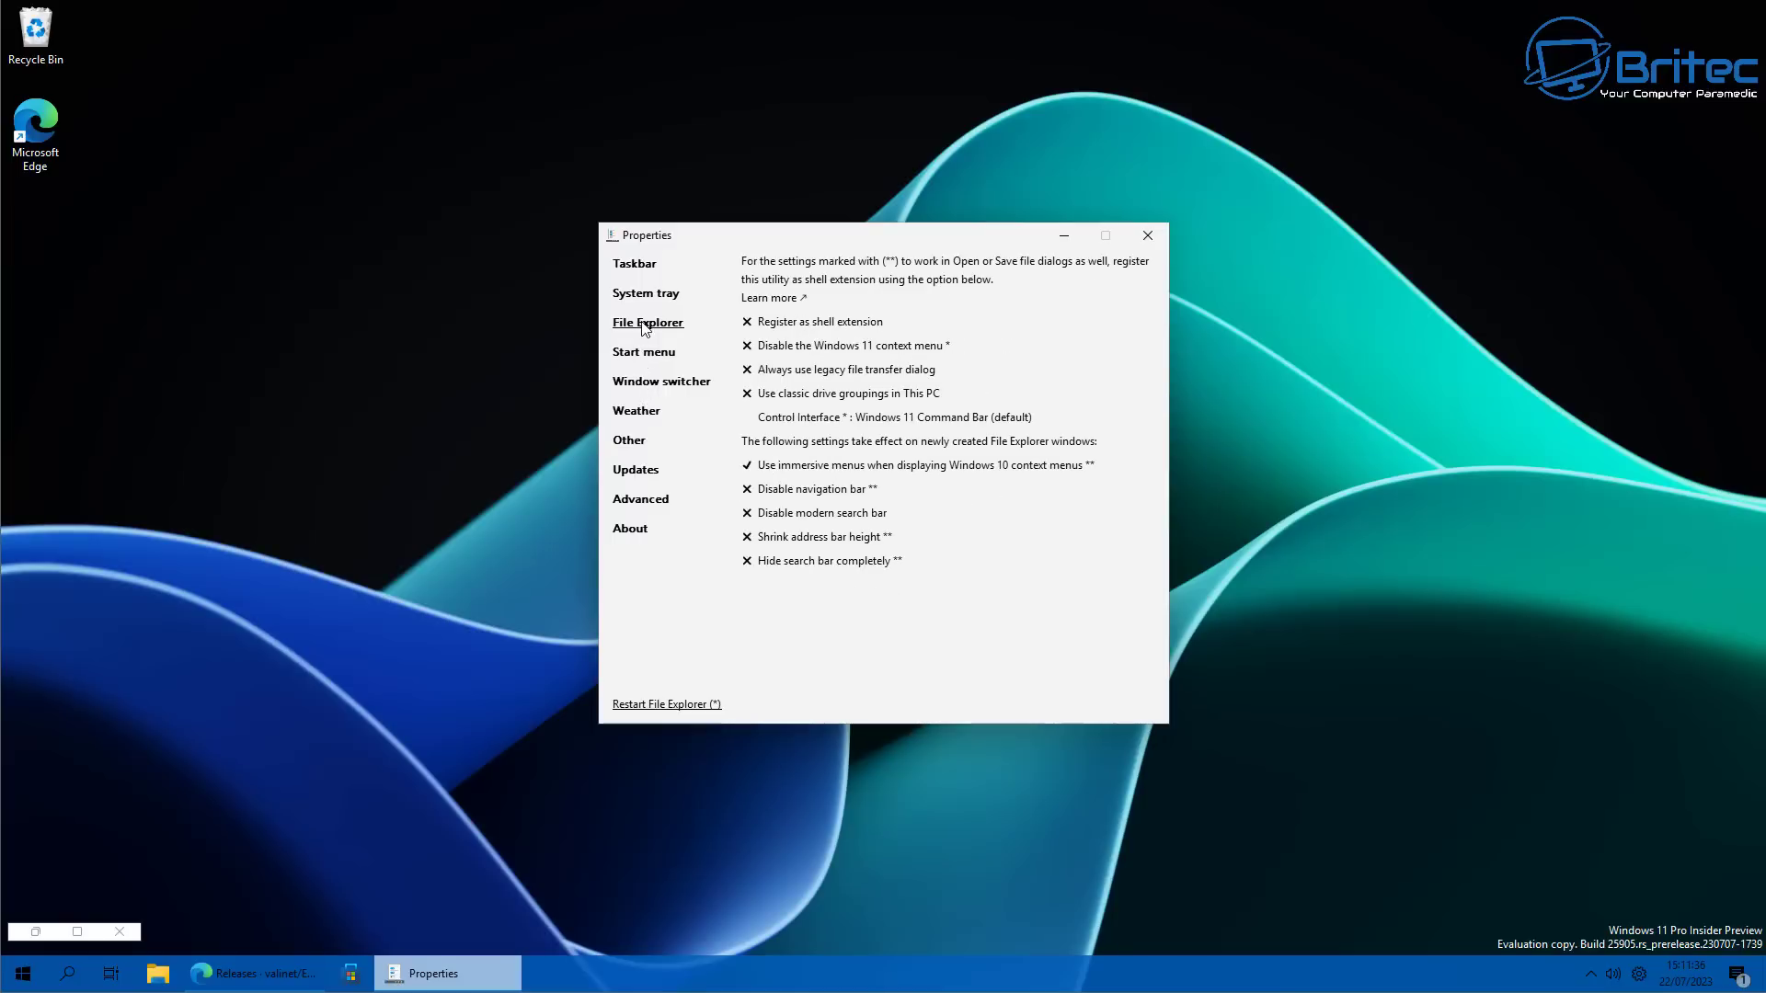
pyautogui.click(641, 300)
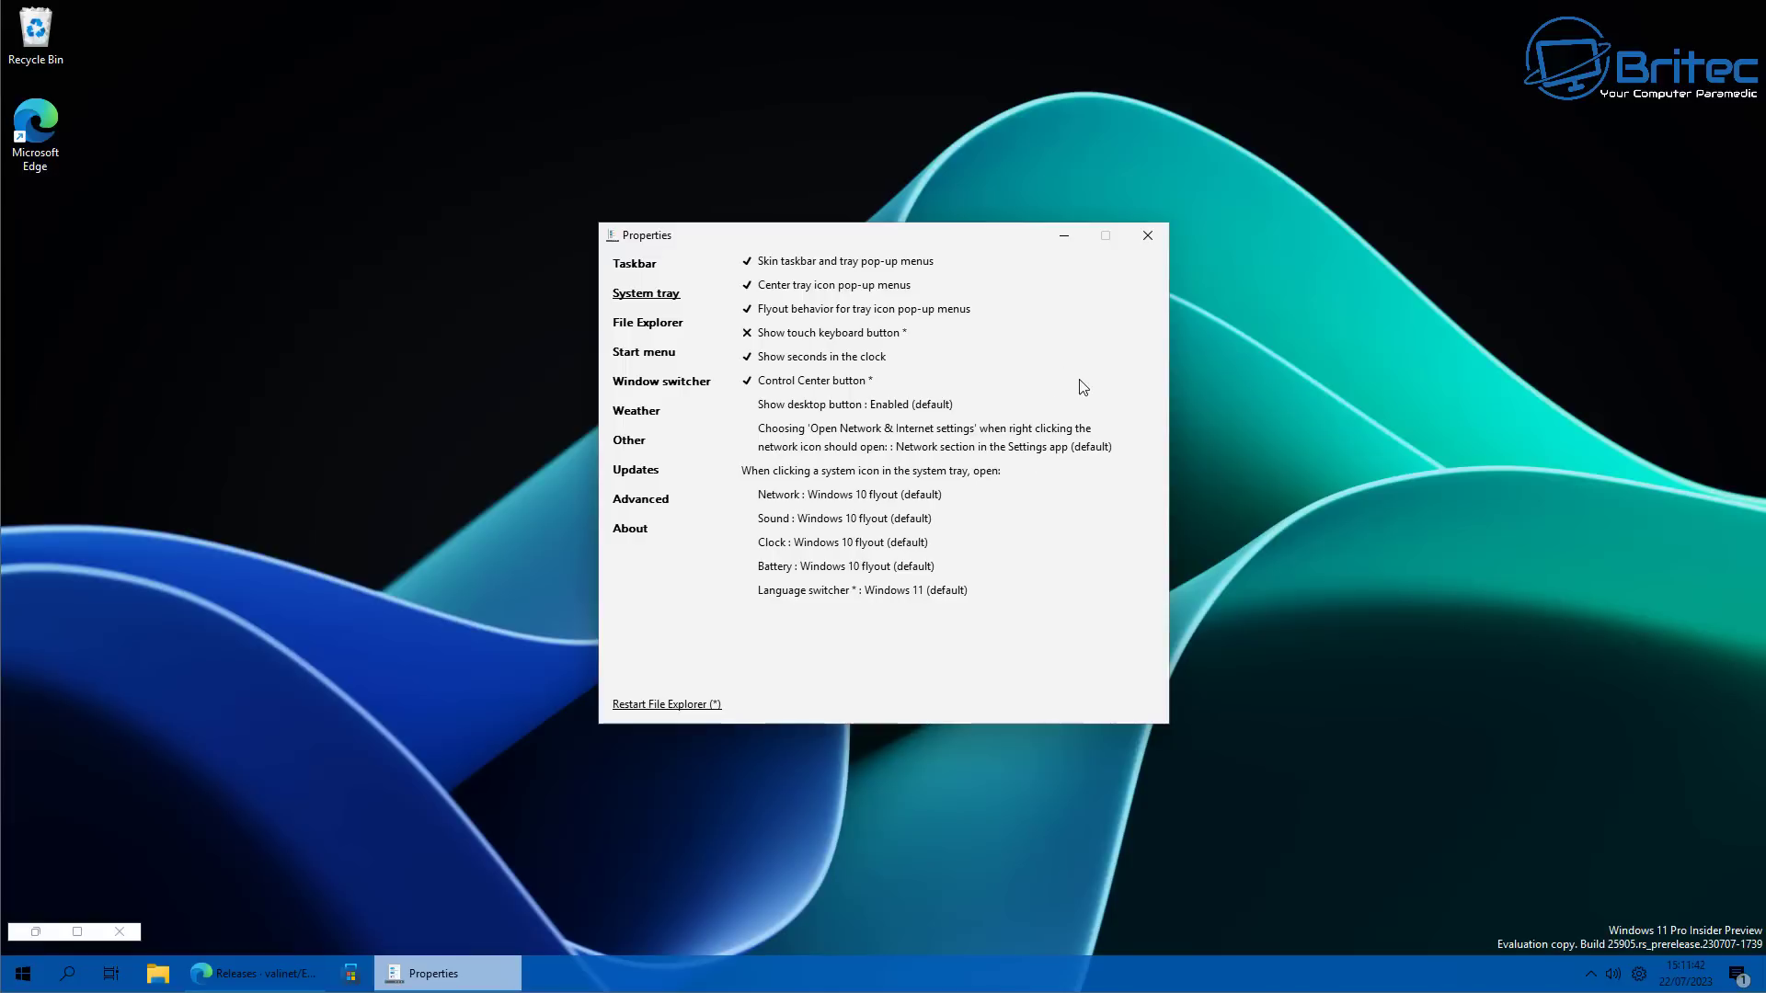
pyautogui.click(1065, 236)
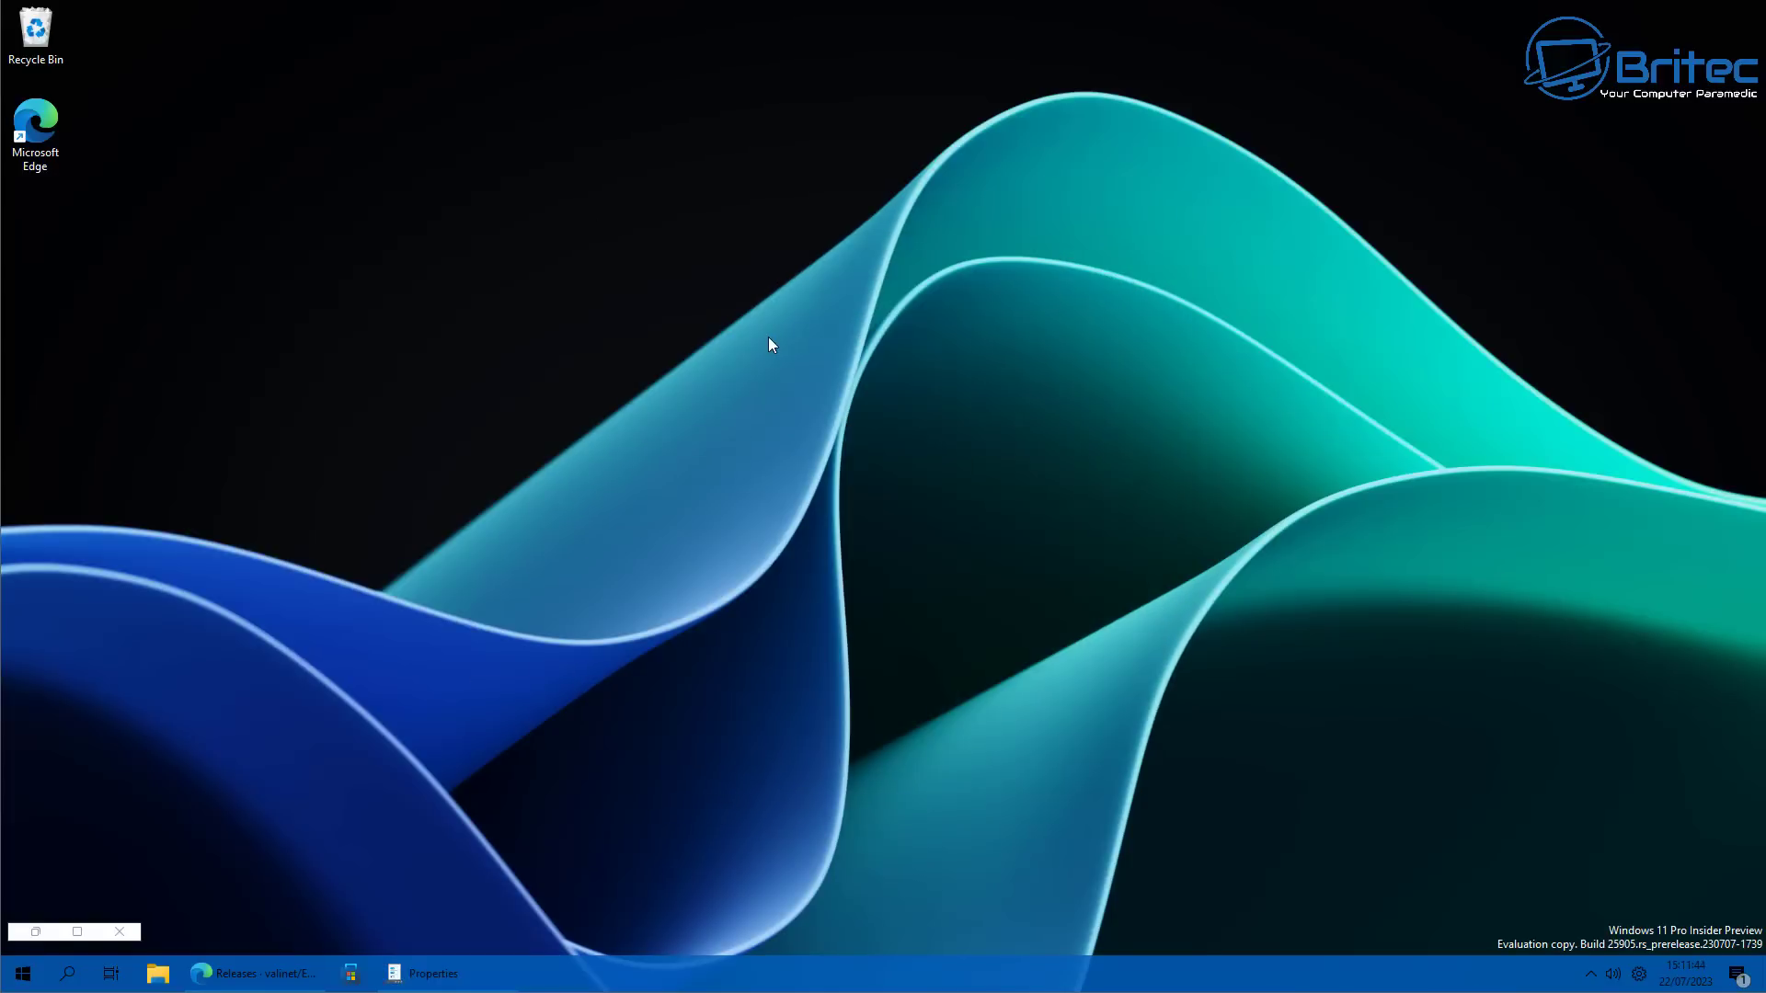
# Check the desktop context menu, then drag Windows Tools from Programs into the pinned Start list.
pyautogui.rightClick(769, 338)
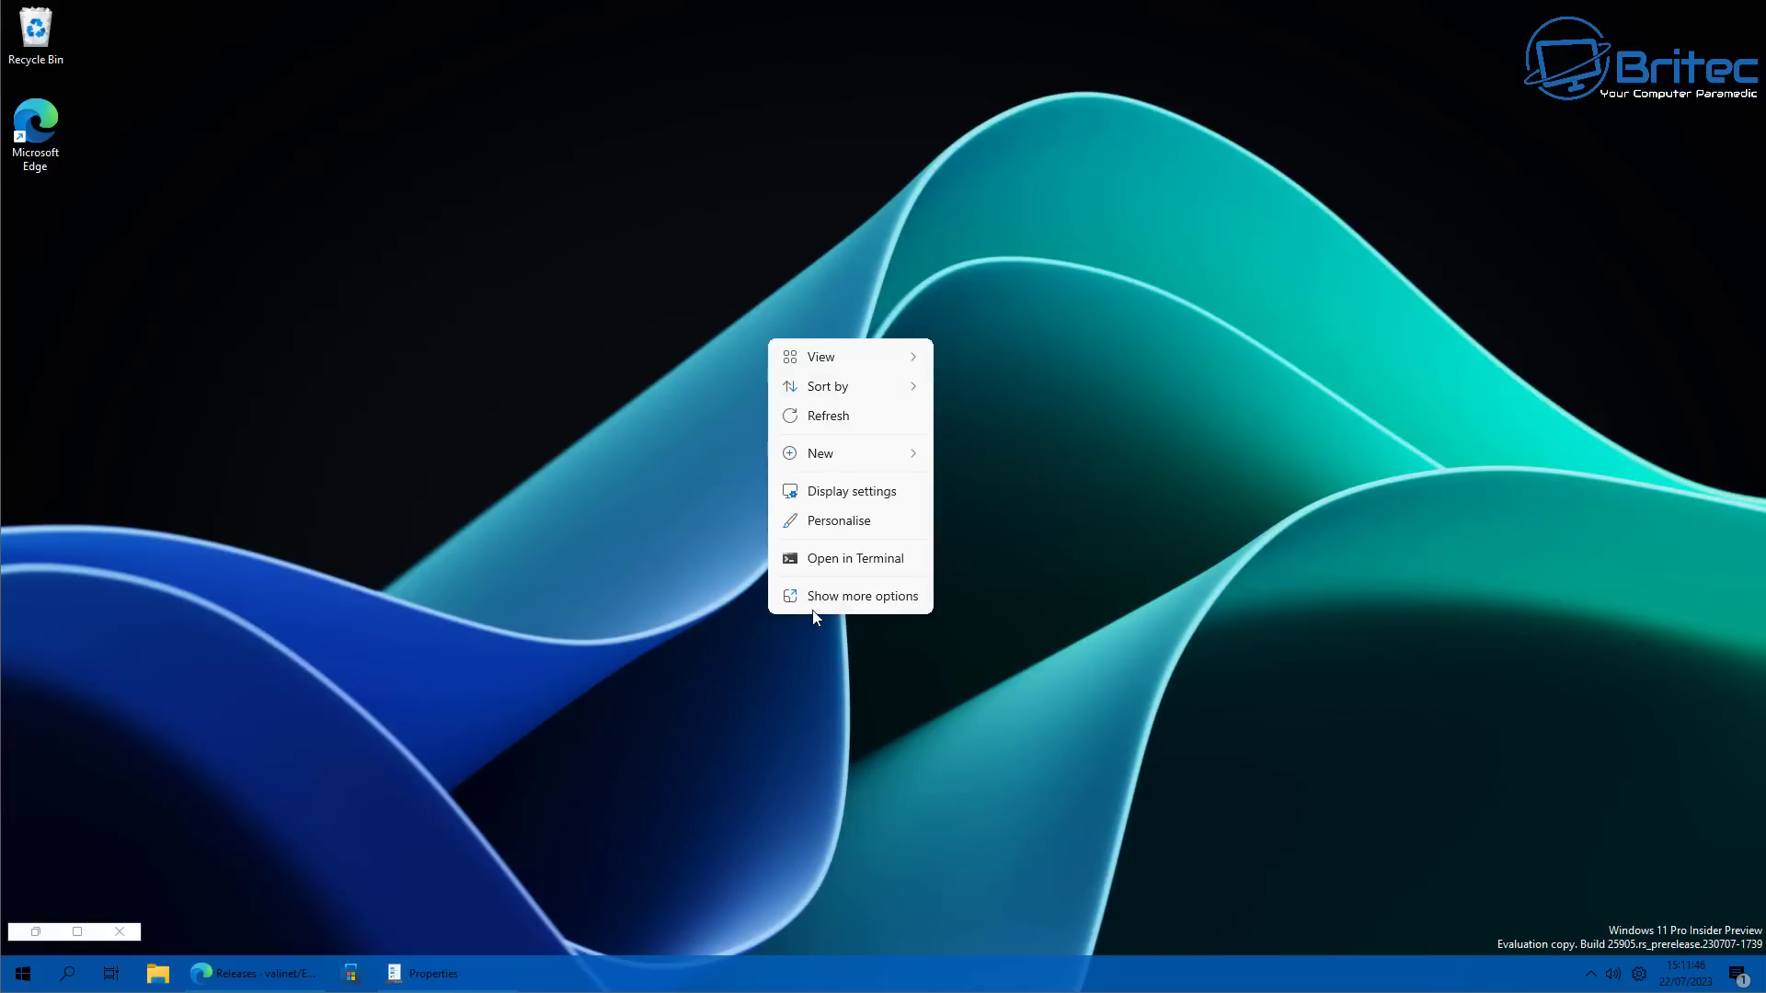
pyautogui.click(553, 633)
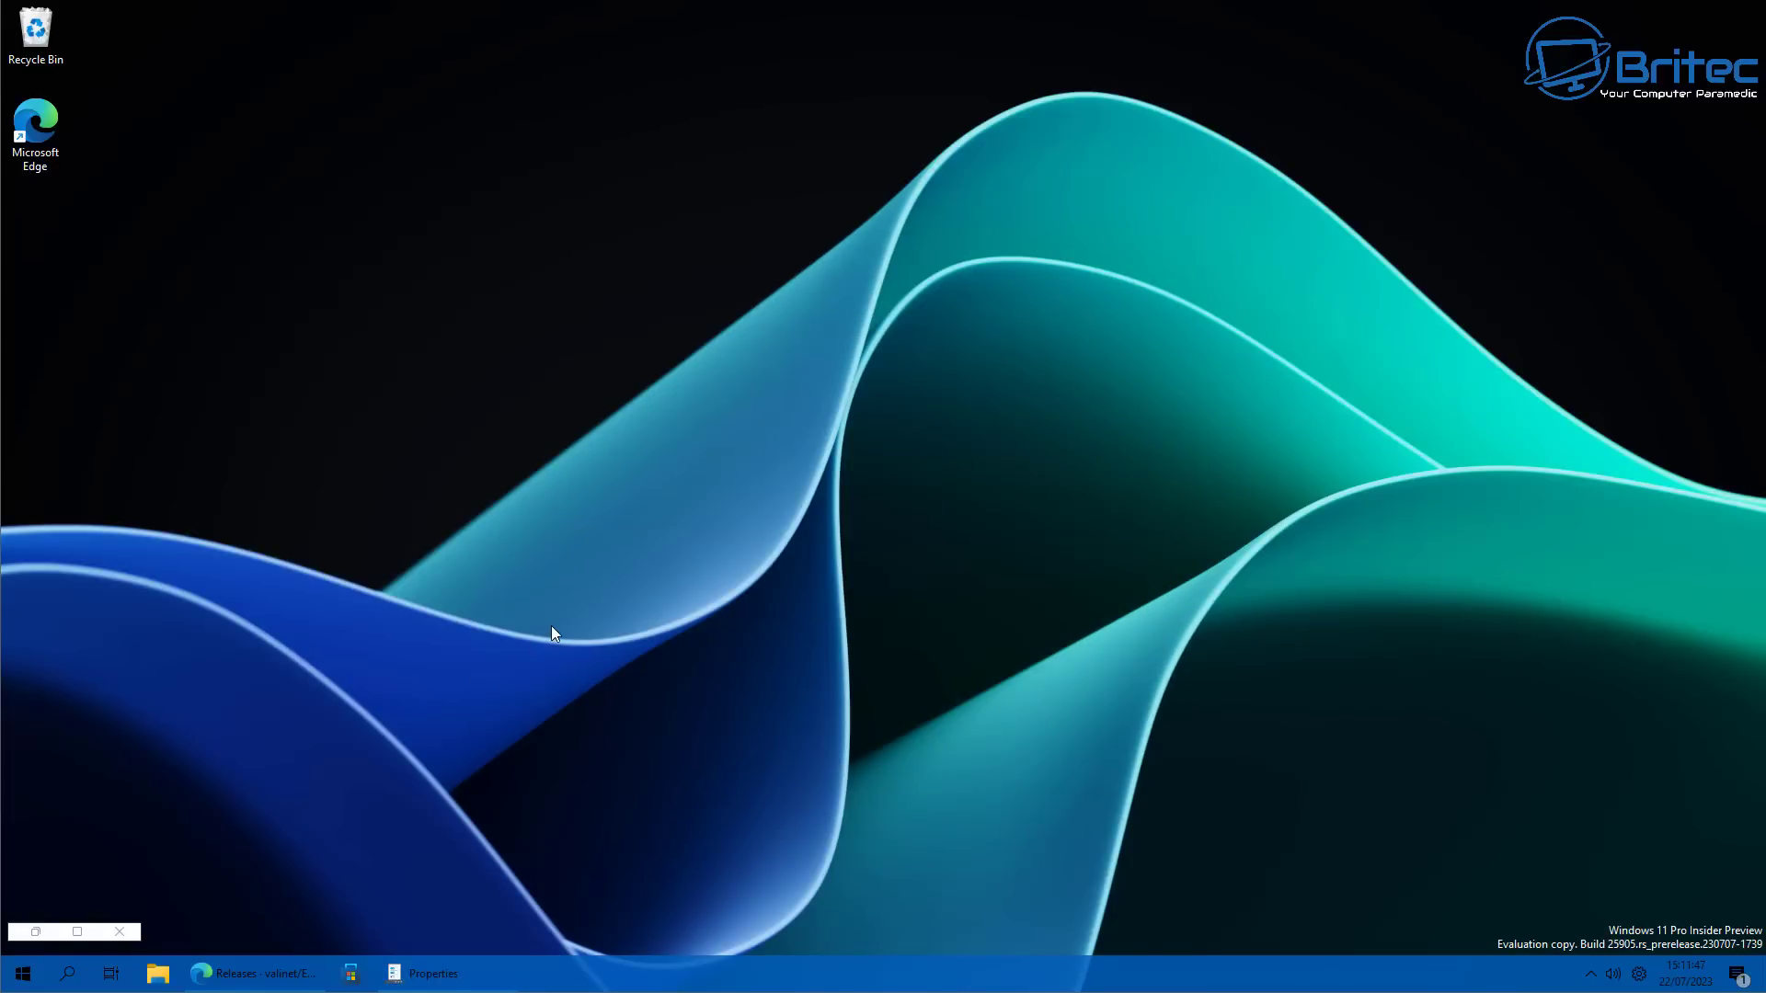
pyautogui.click(27, 975)
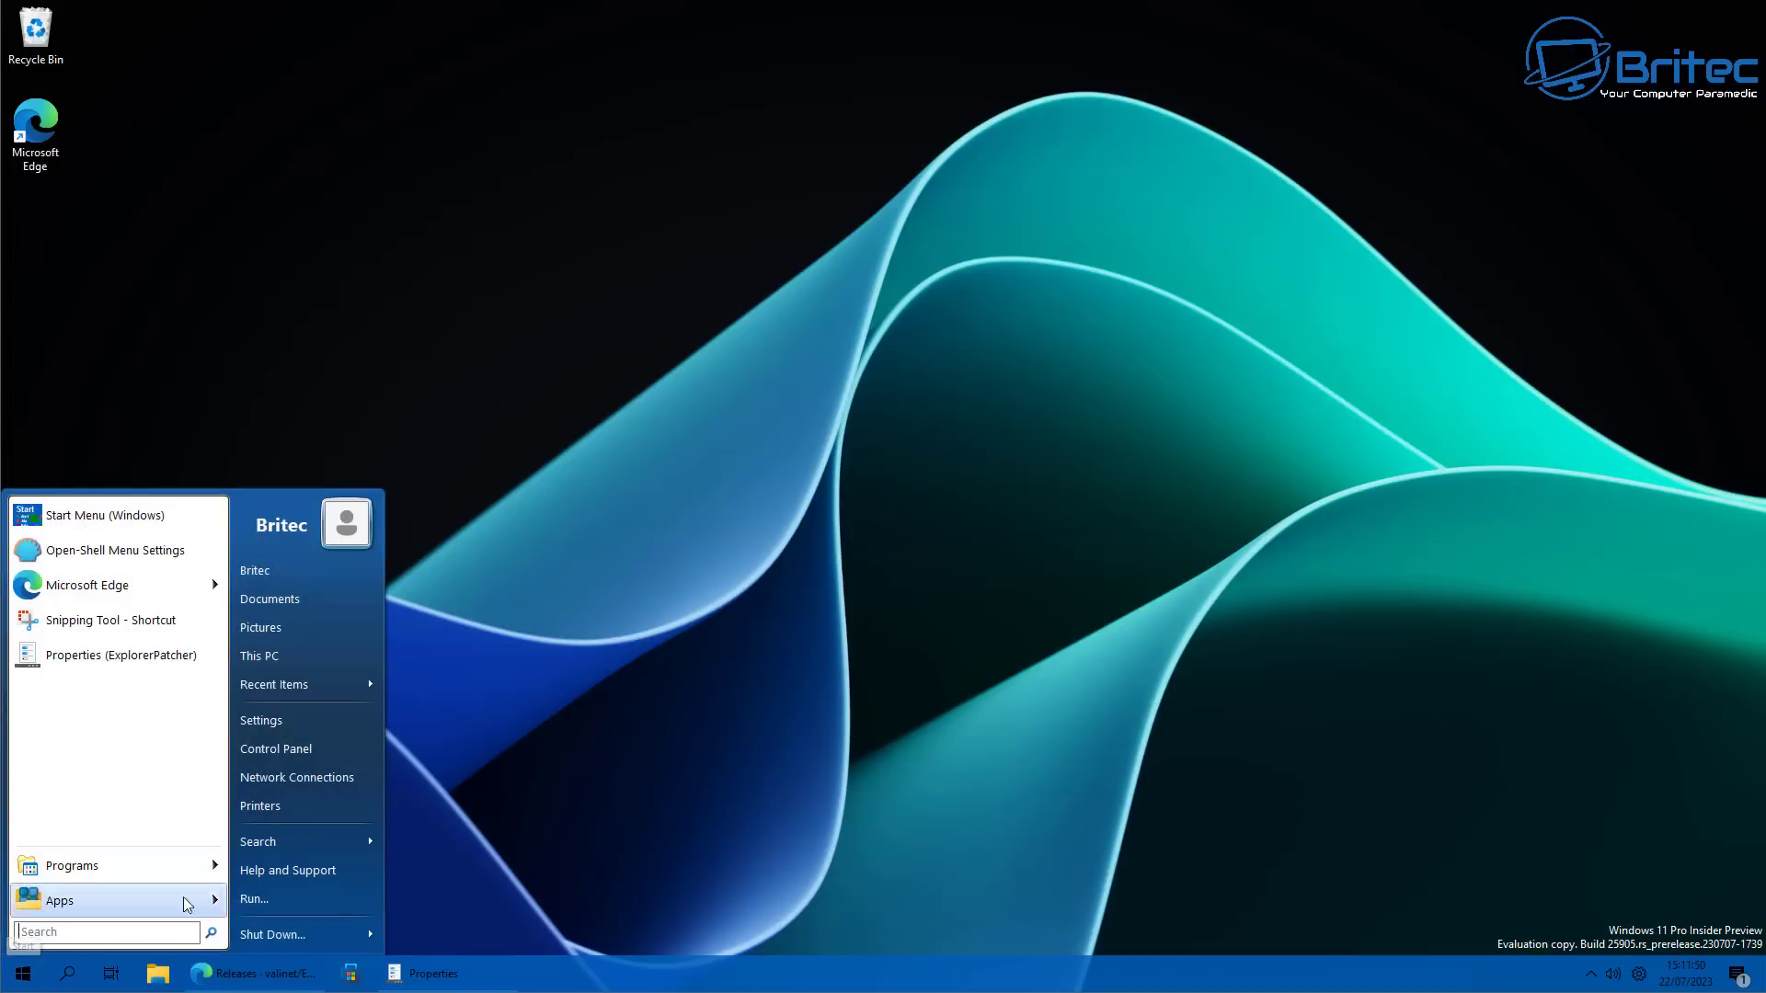
pyautogui.moveTo(140, 897)
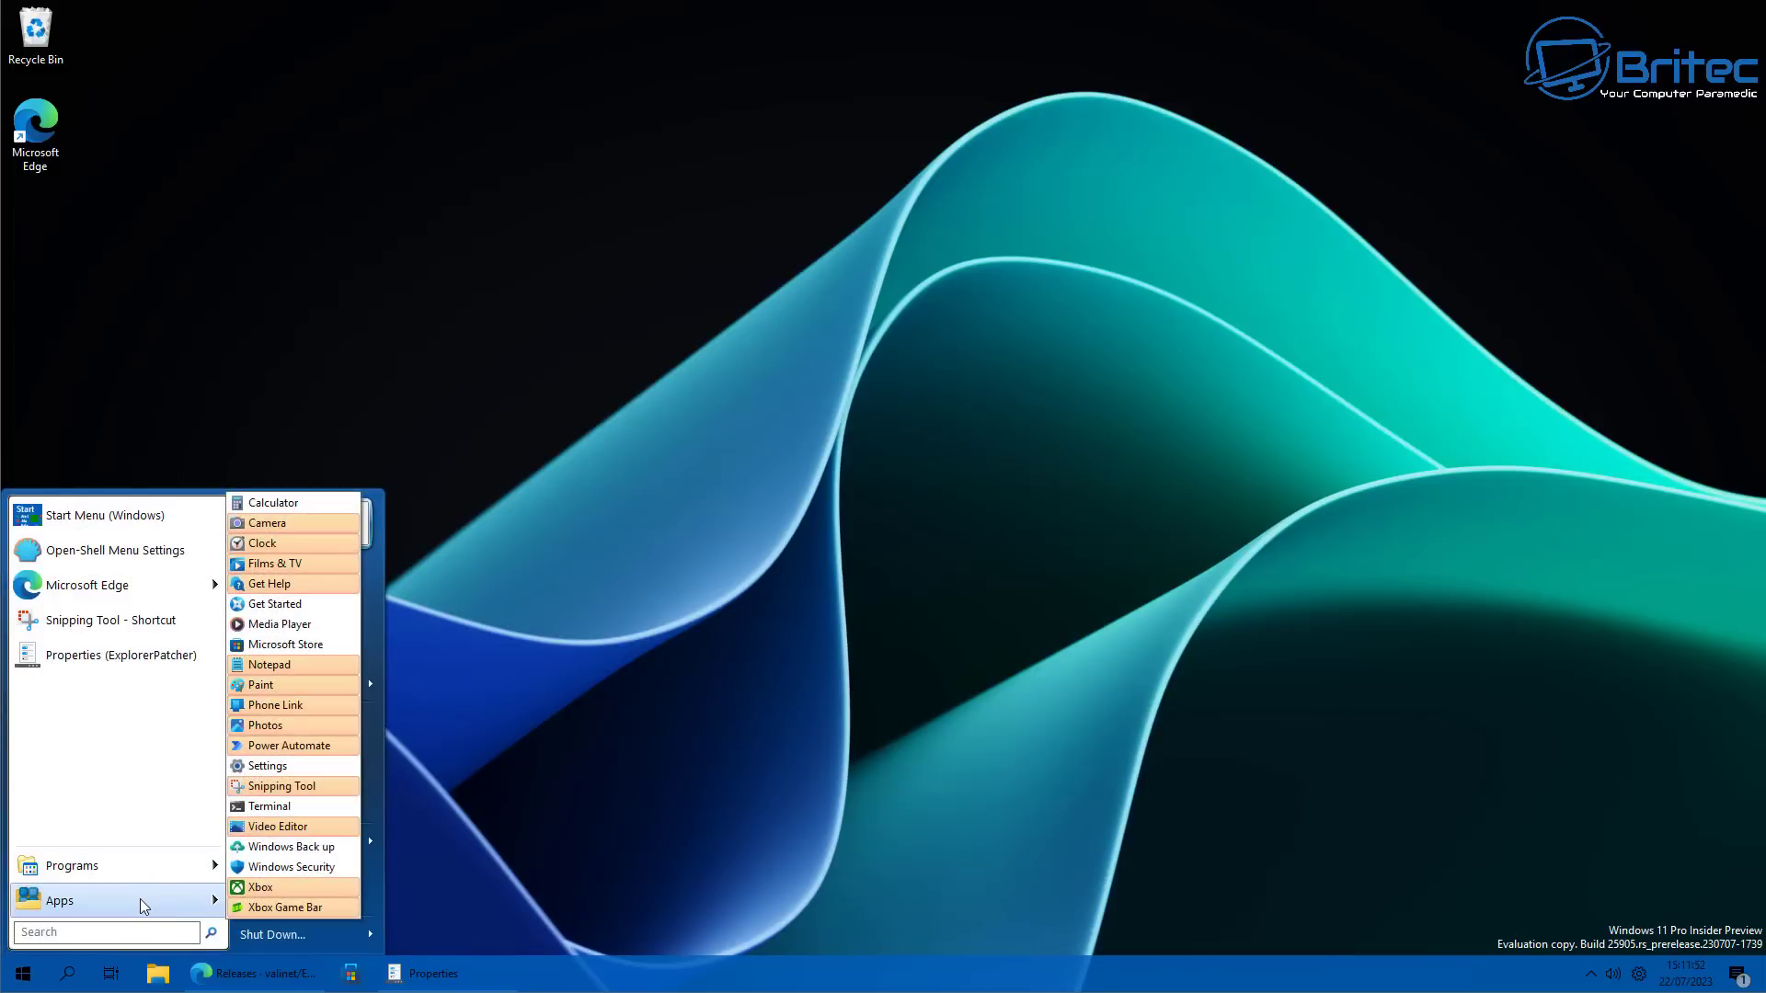
pyautogui.moveTo(136, 859)
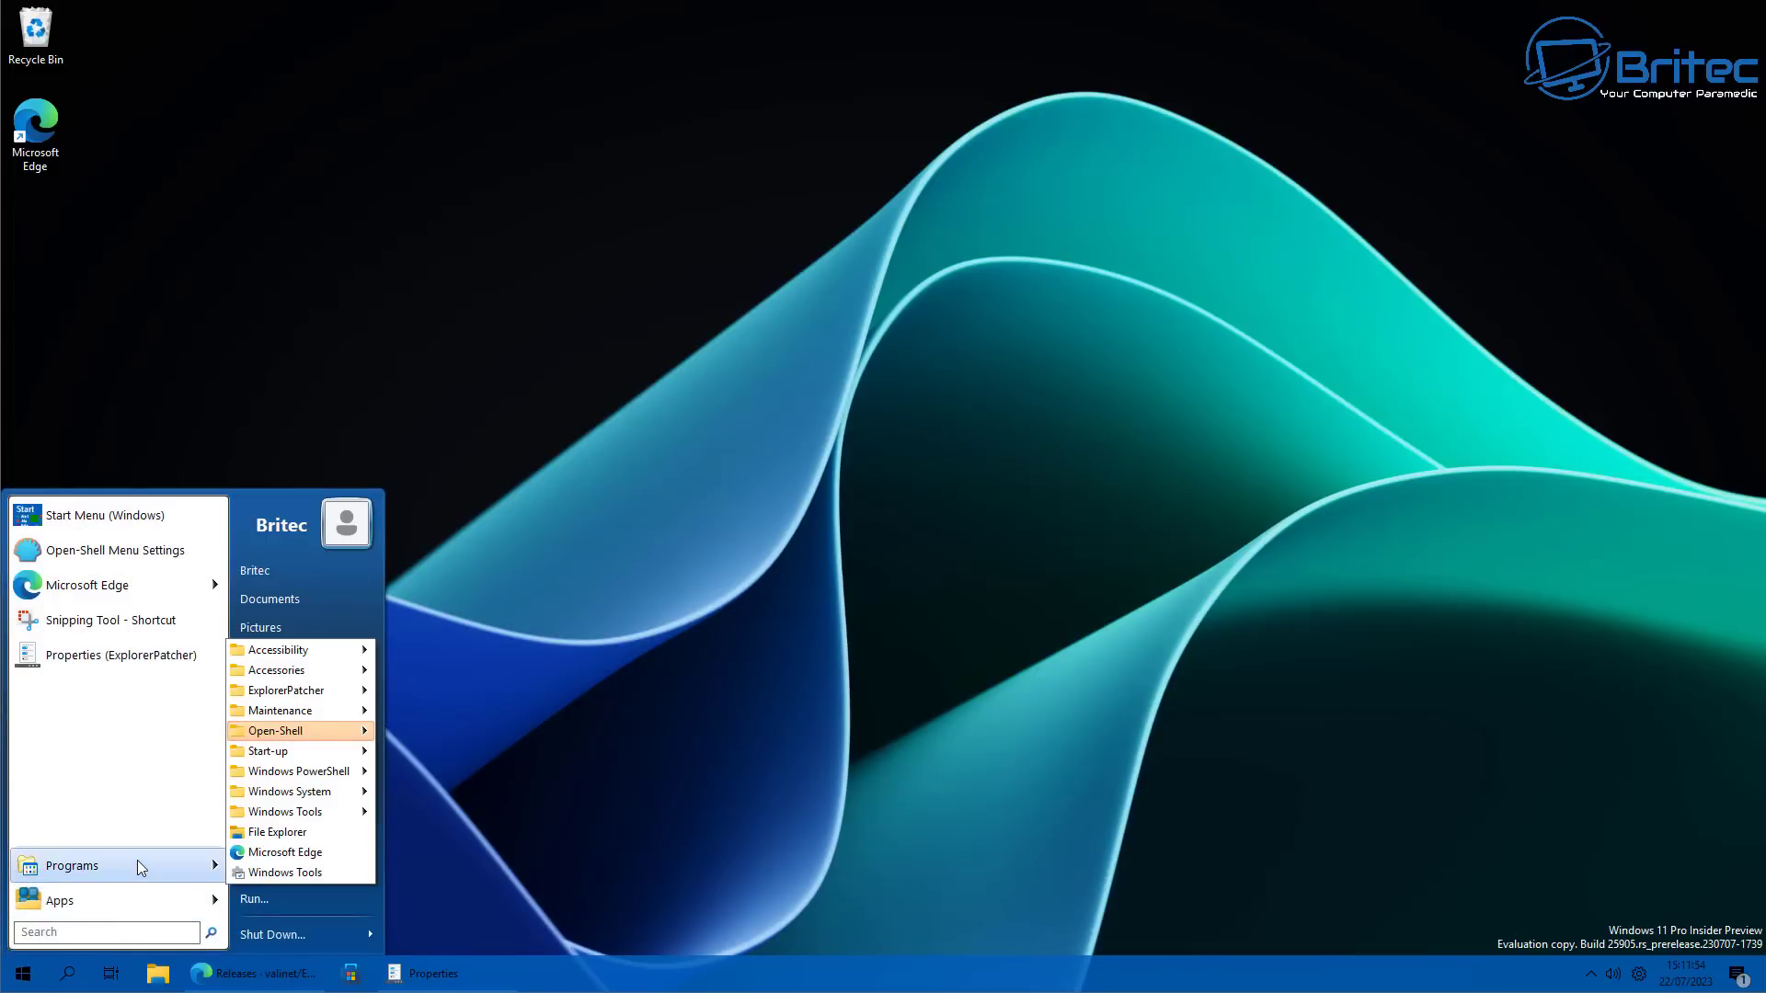
pyautogui.moveTo(267, 878); pyautogui.dragTo(105, 764)
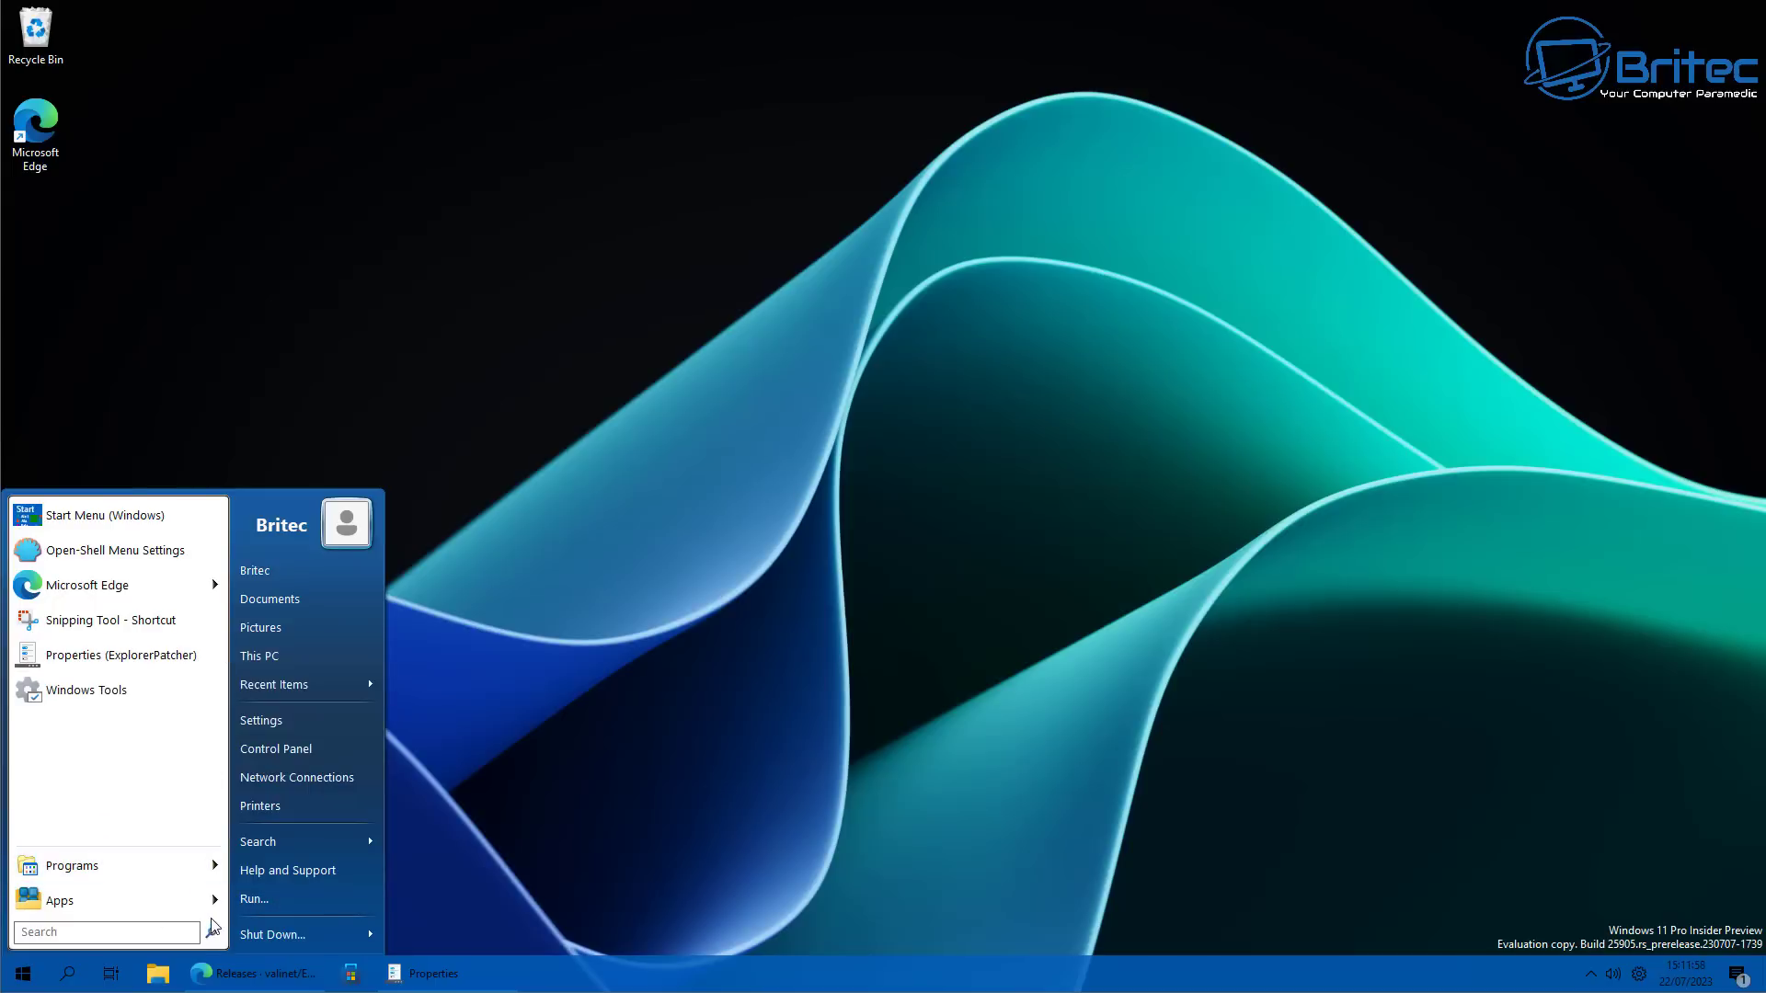
pyautogui.moveTo(101, 900)
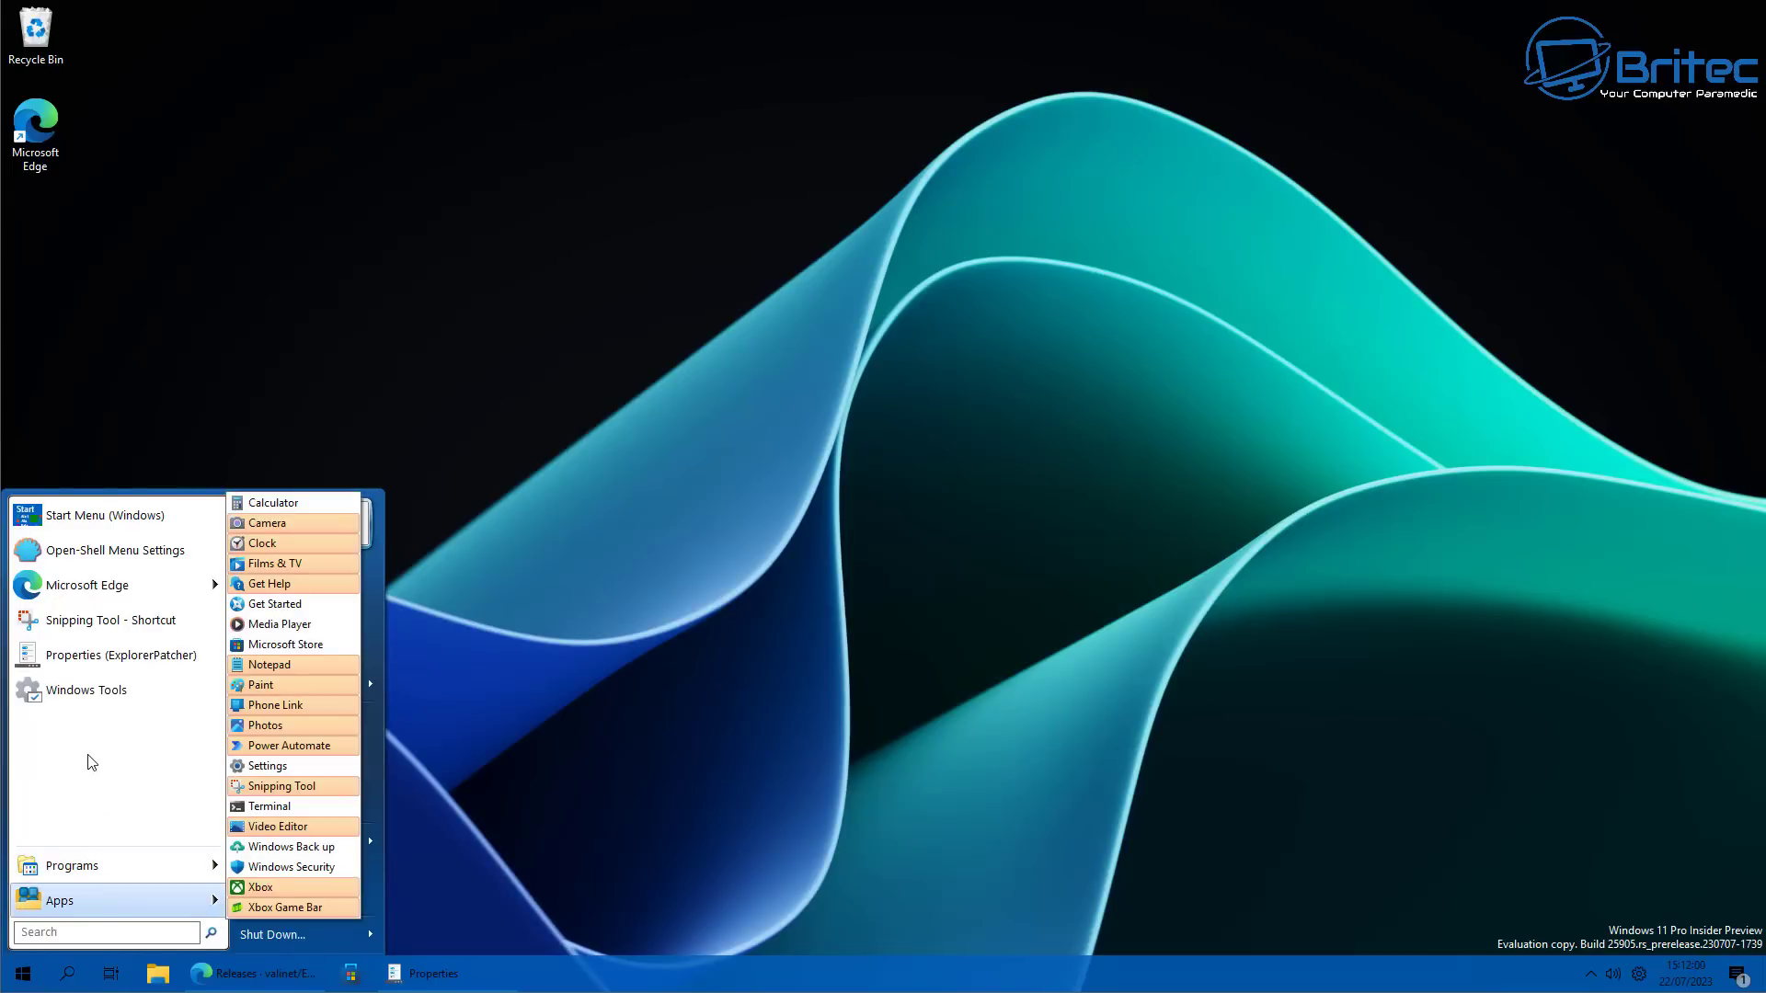
# Open the pinned Windows Tools folder, scroll through its 34 items, and close it.
pyautogui.click(66, 691)
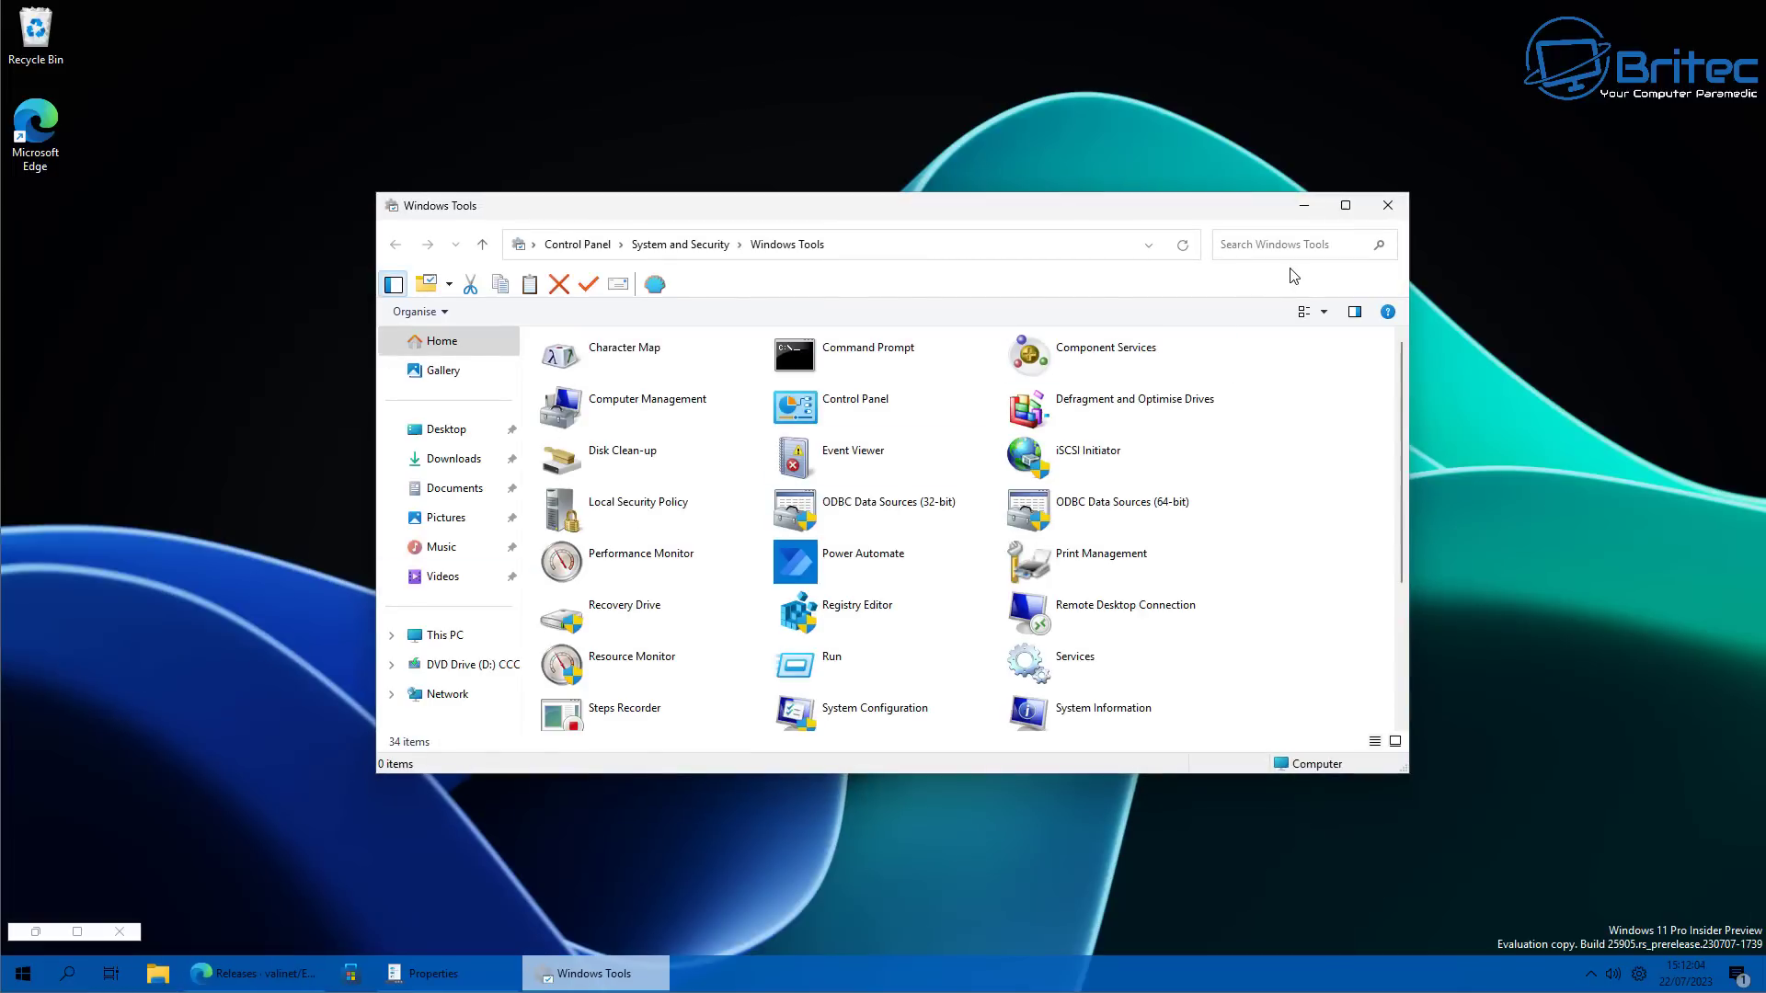
pyautogui.scroll(-2, 1053, 520)
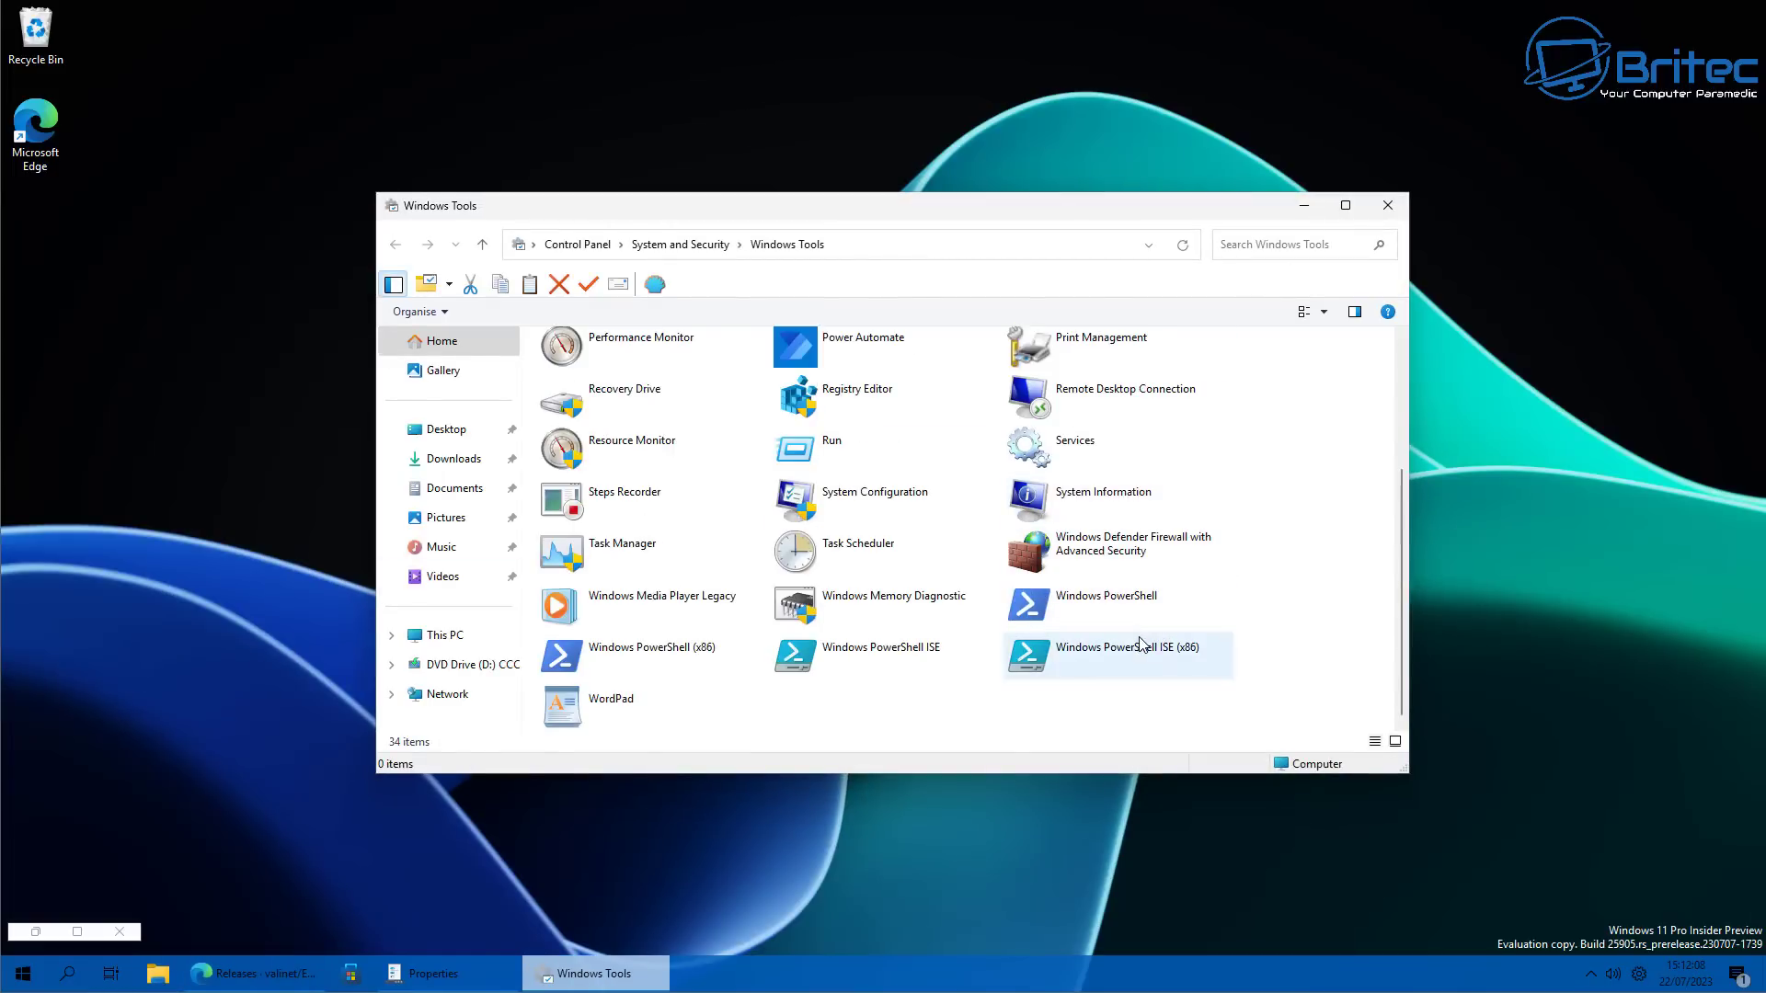
pyautogui.scroll(2, 1141, 642)
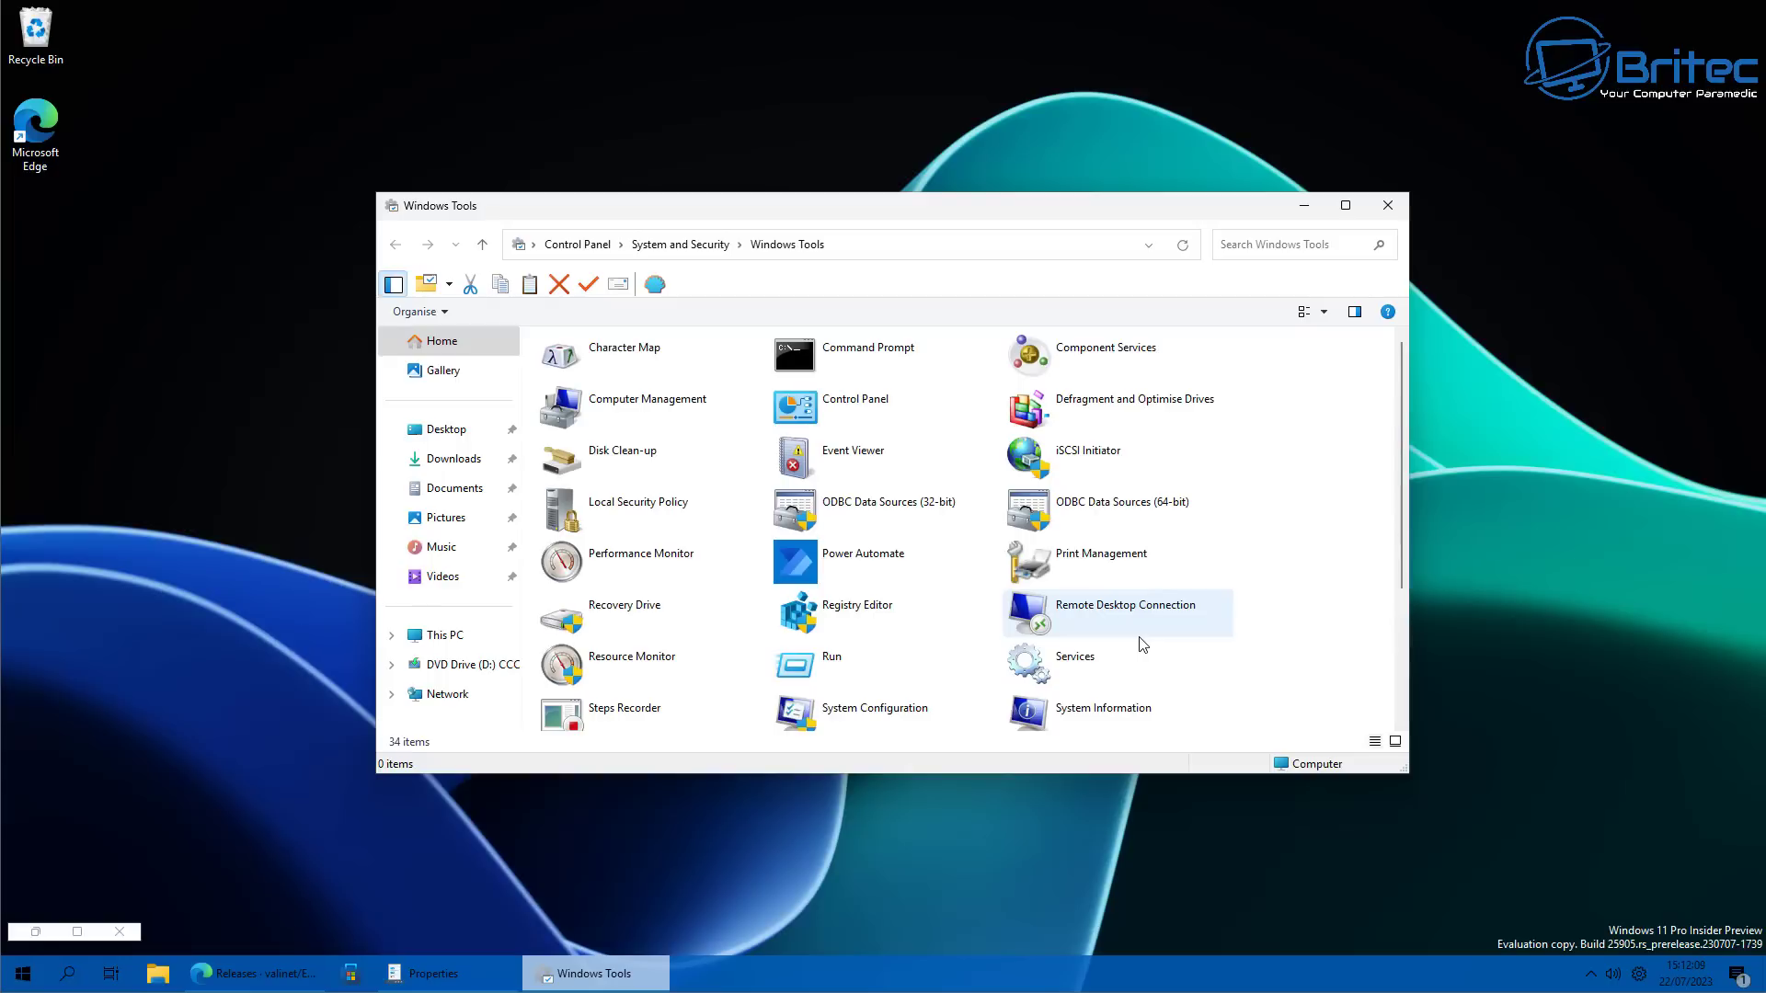
pyautogui.click(1389, 215)
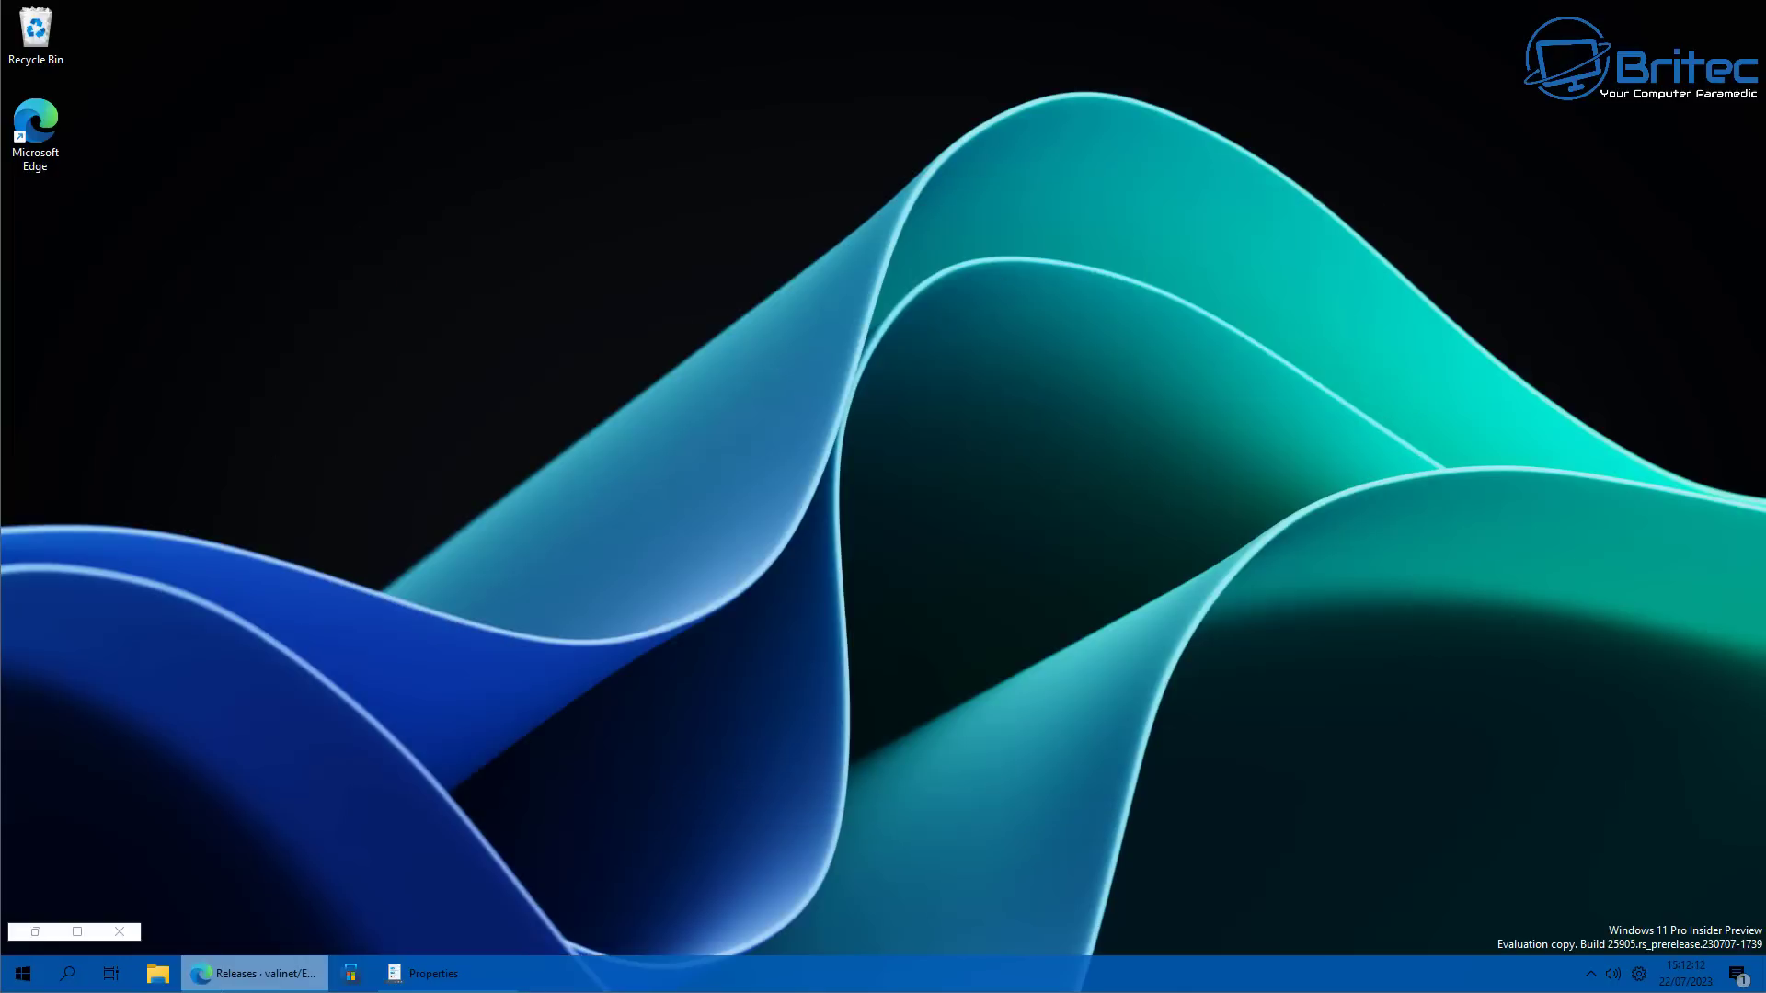
# Restore the Edge window with the ExplorerPatcher releases page and close the browser.
pyautogui.click(70, 929)
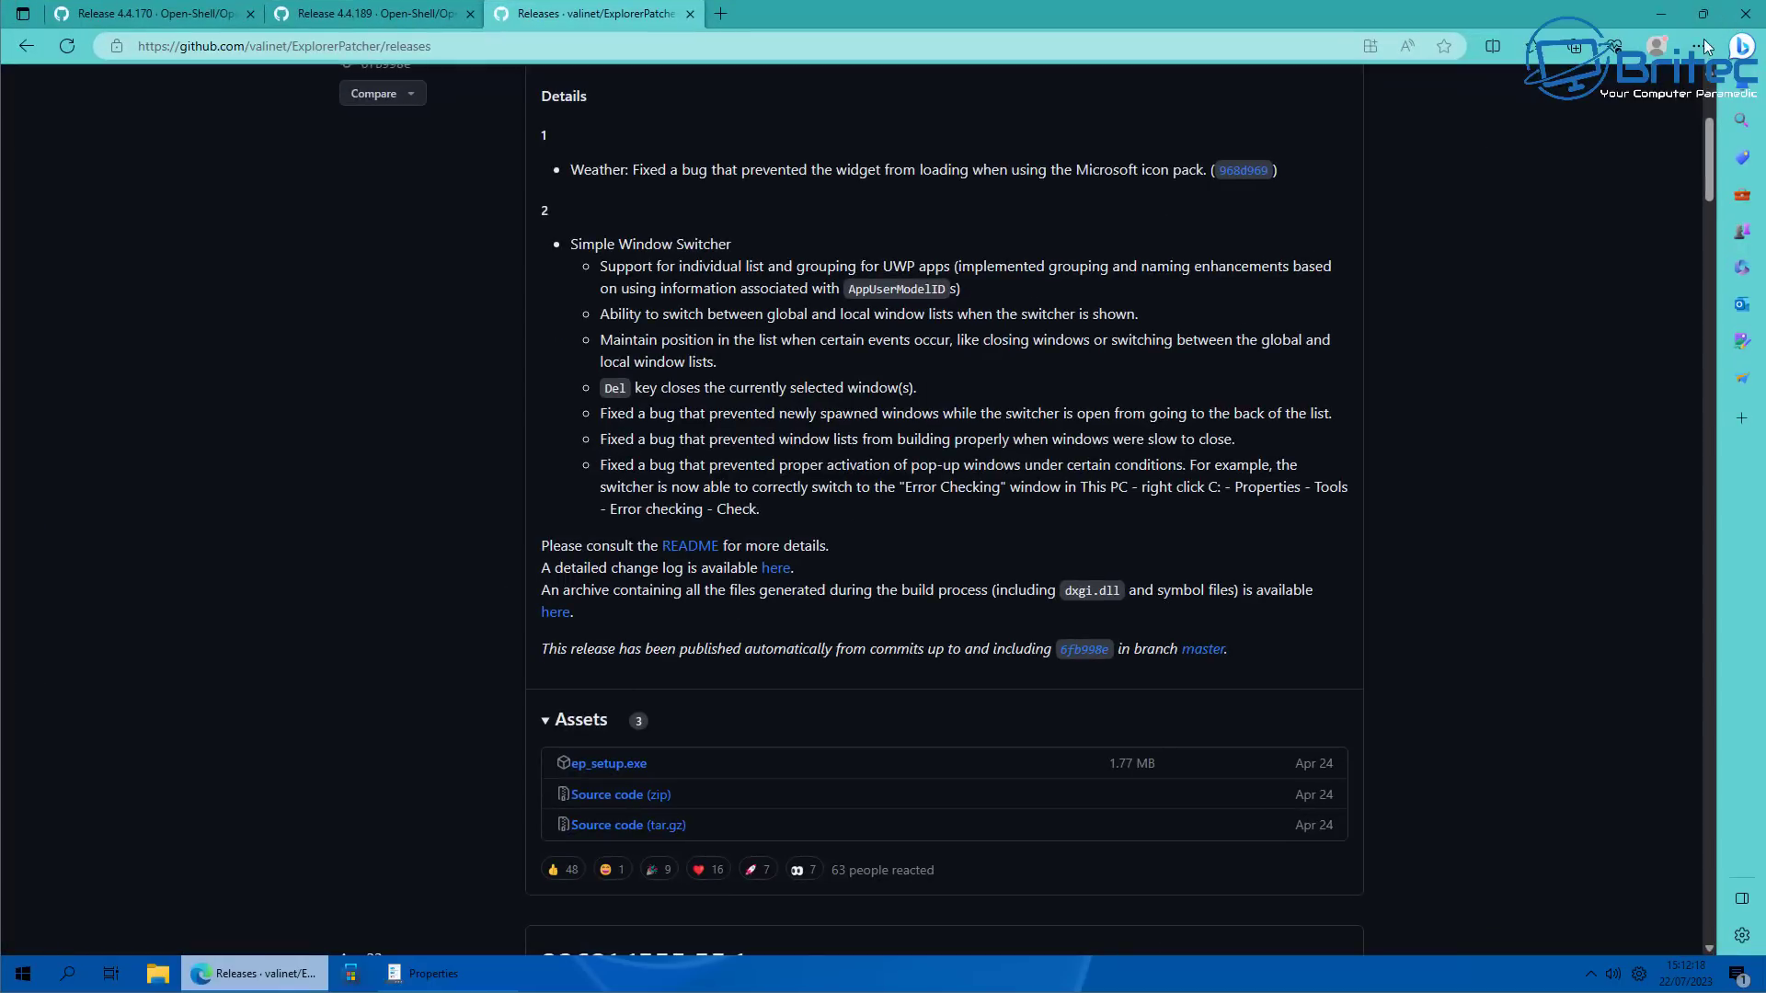
pyautogui.click(1742, 17)
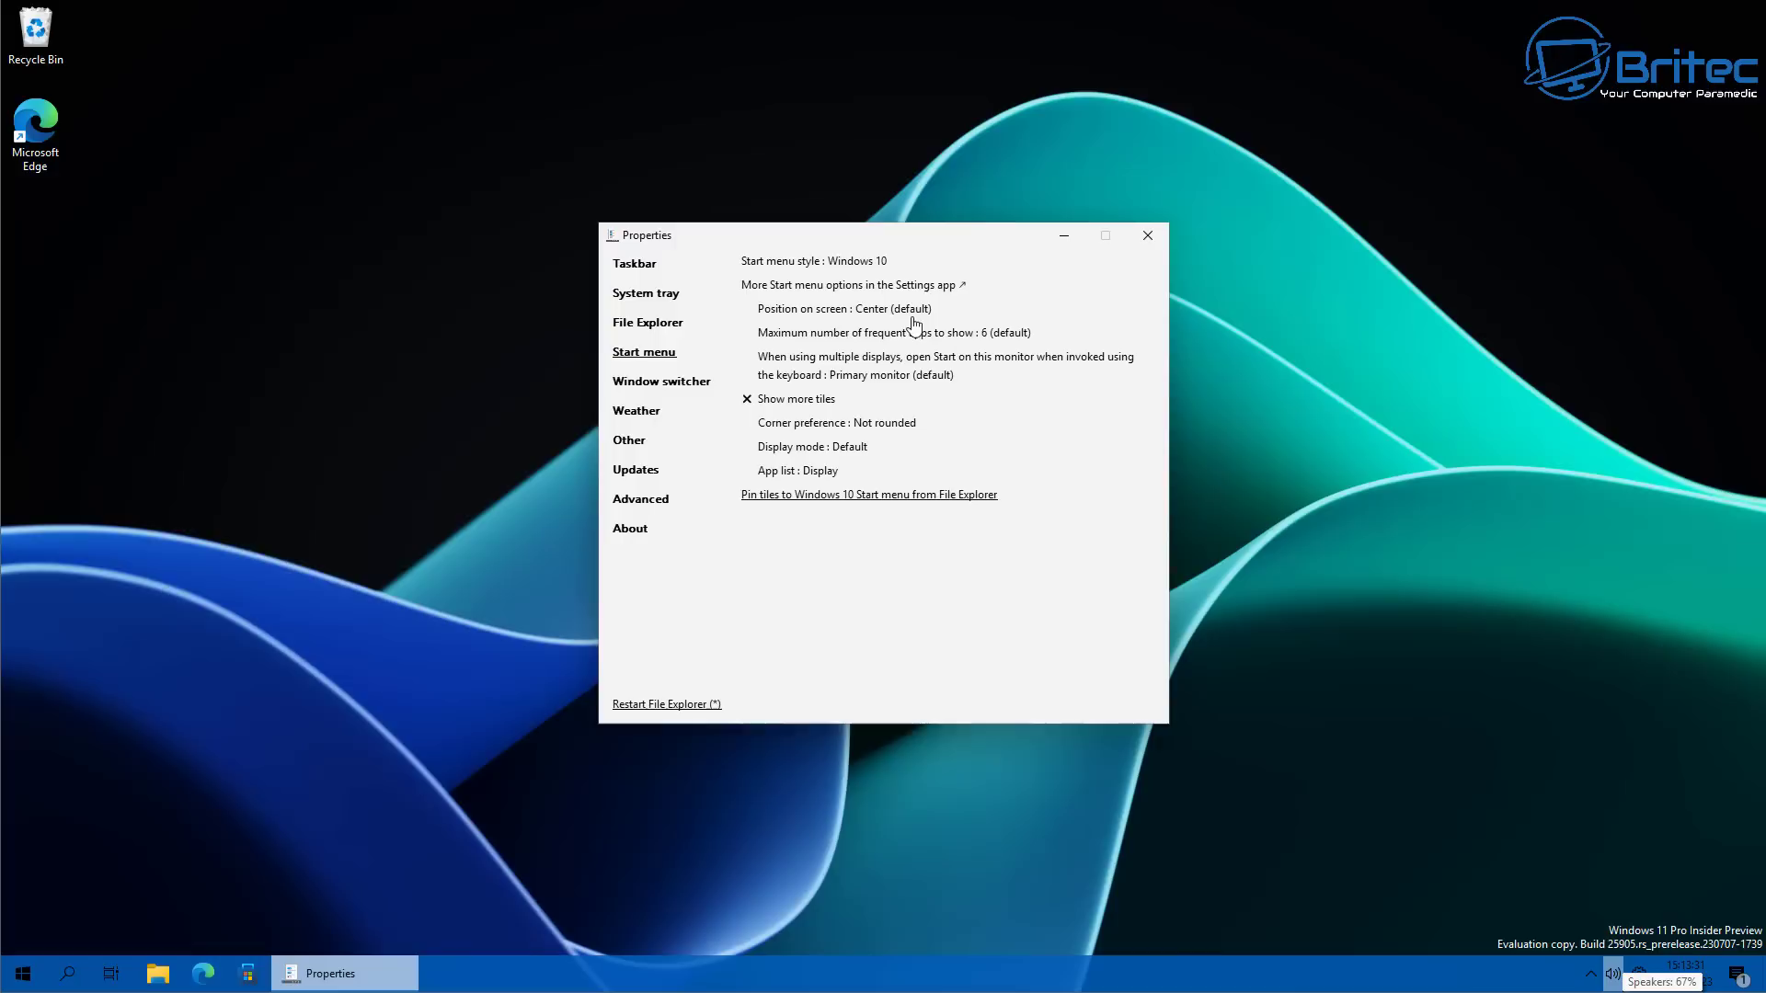
# Disable the Windows 11 context menu under File Explorer, restart File Explorer, and minimize Properties.
pyautogui.click(643, 331)
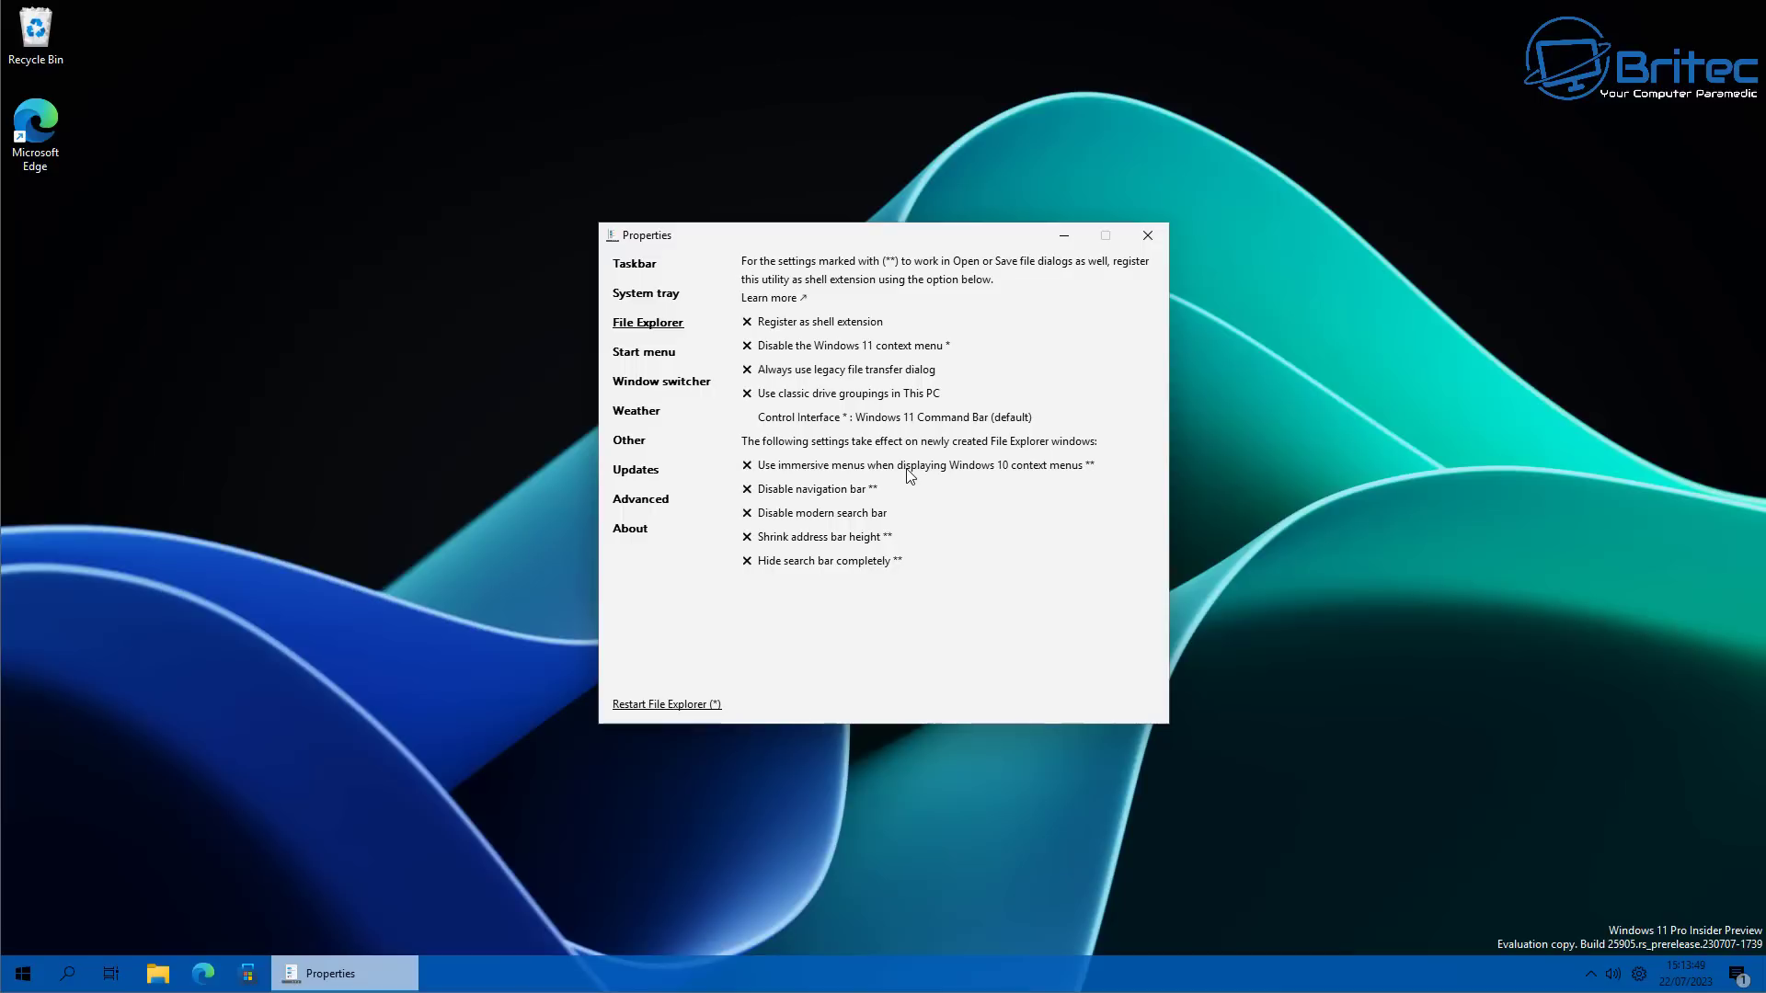
pyautogui.click(643, 708)
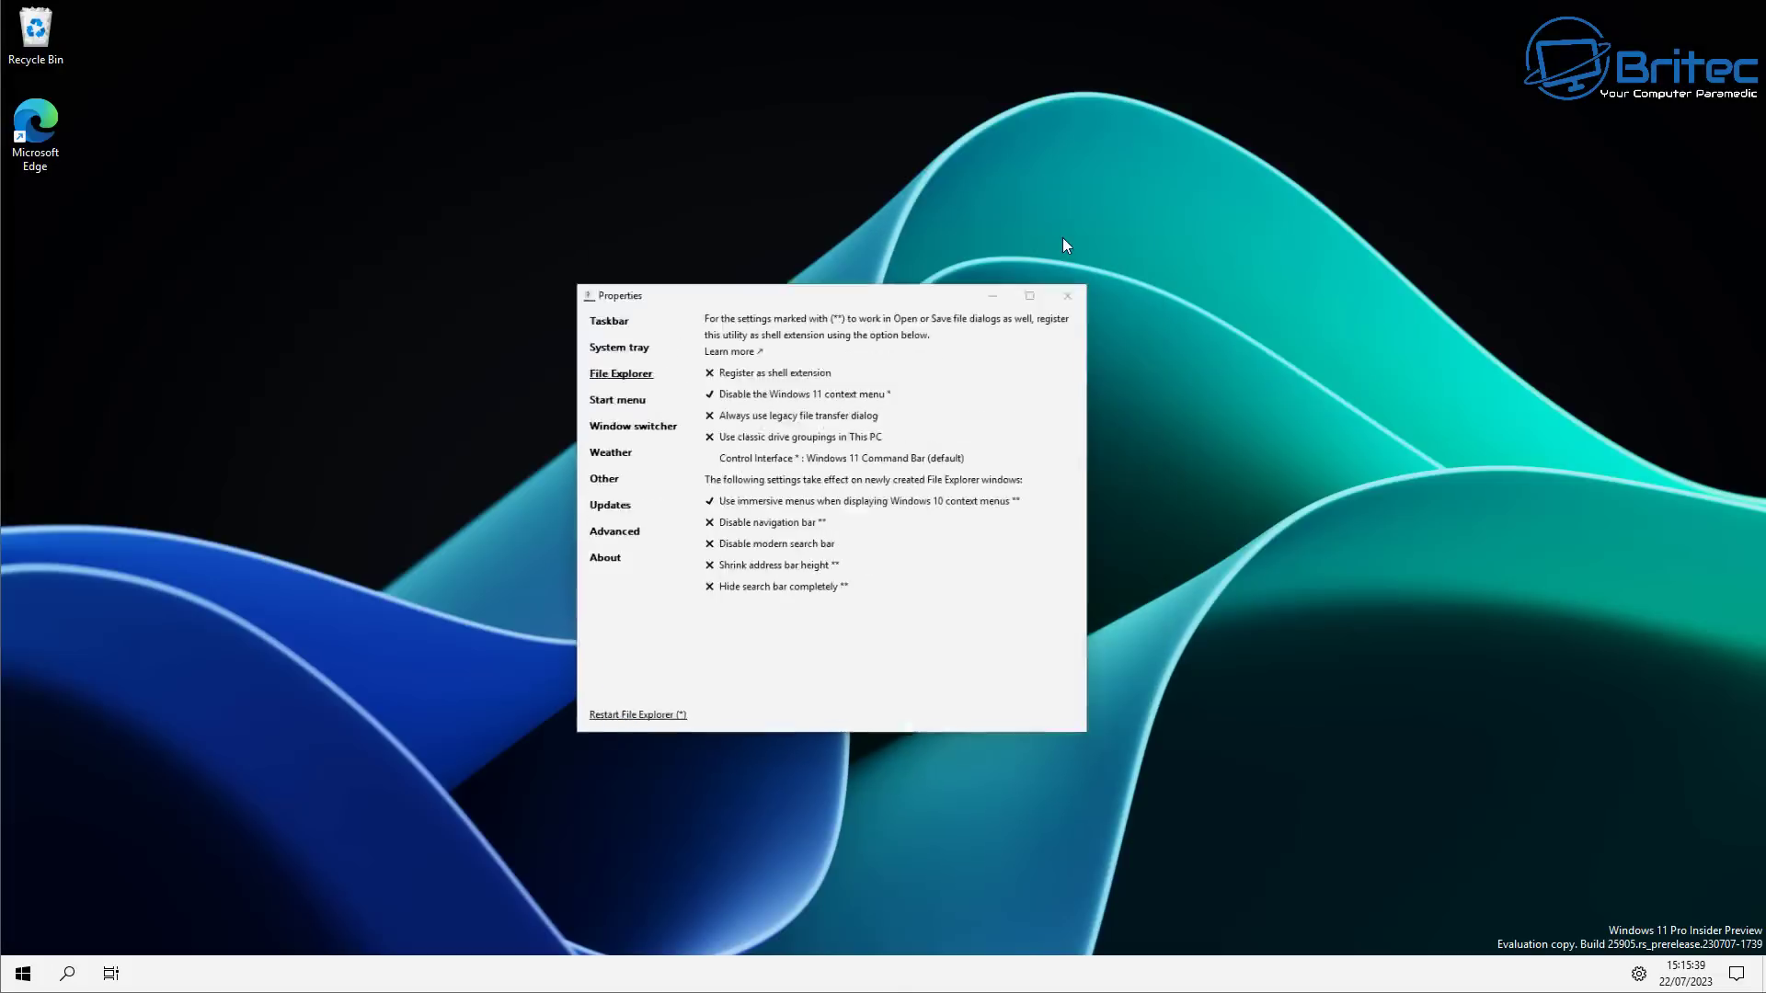
pyautogui.click(1062, 238)
pyautogui.rightClick(798, 244)
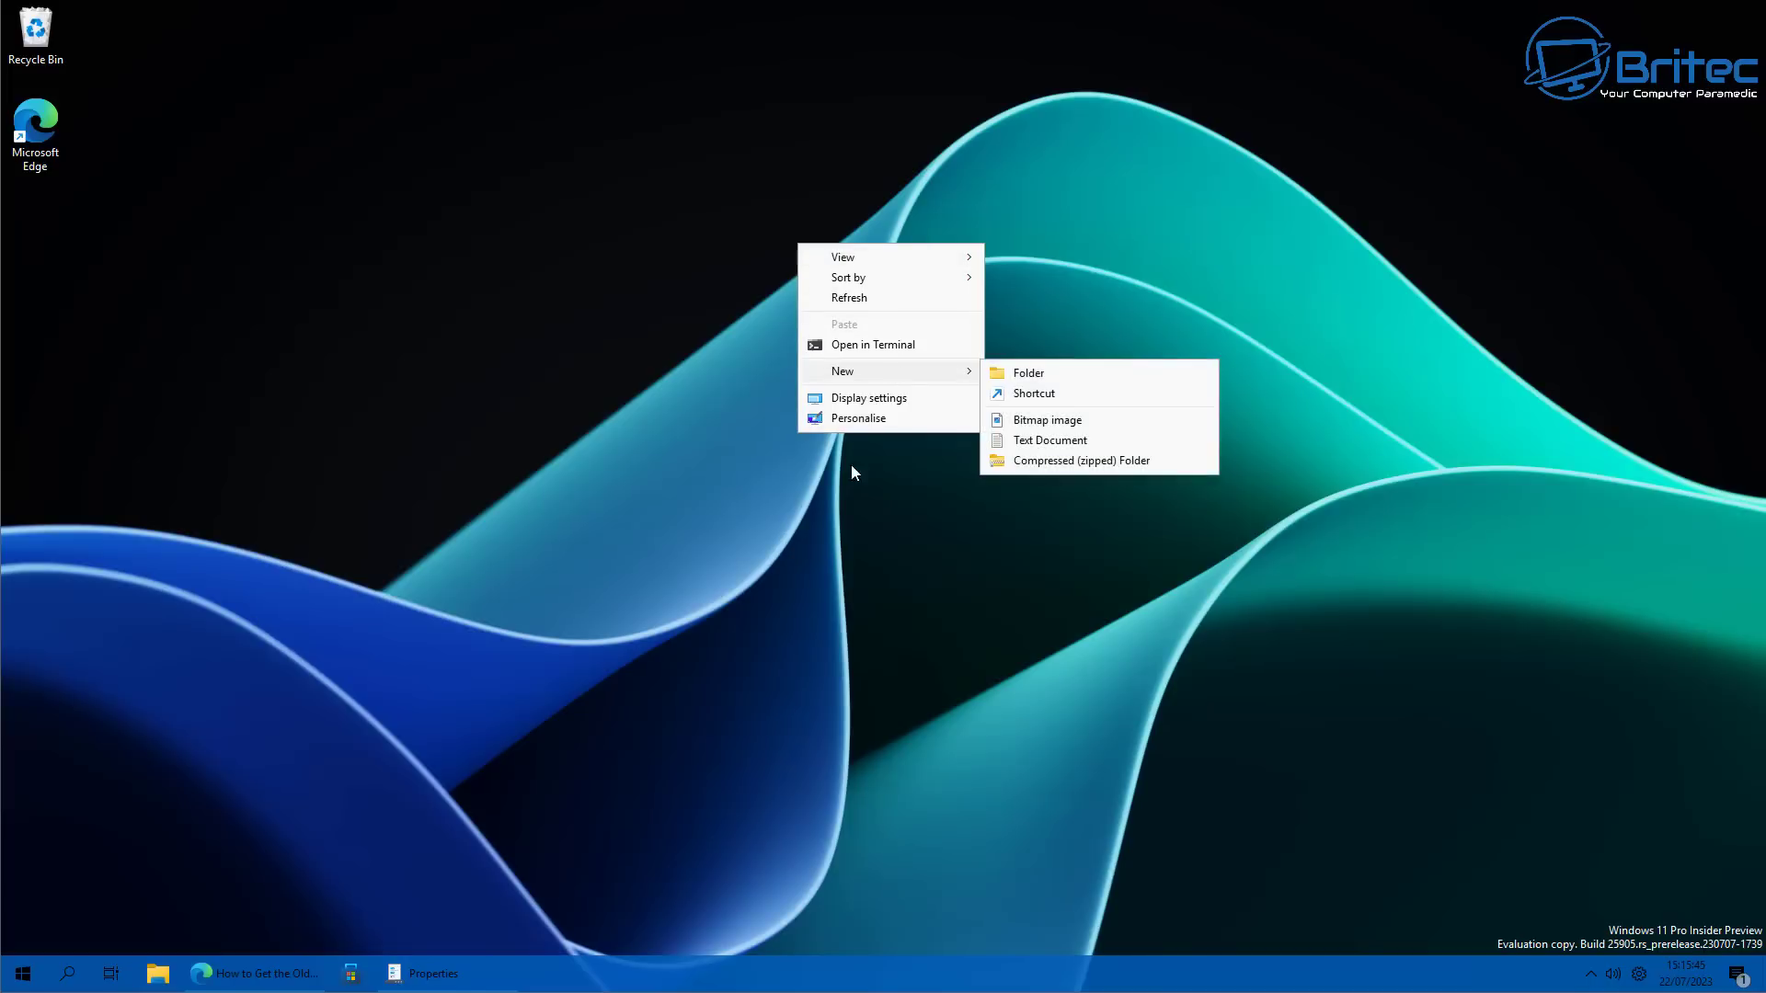
pyautogui.click(754, 607)
pyautogui.click(23, 974)
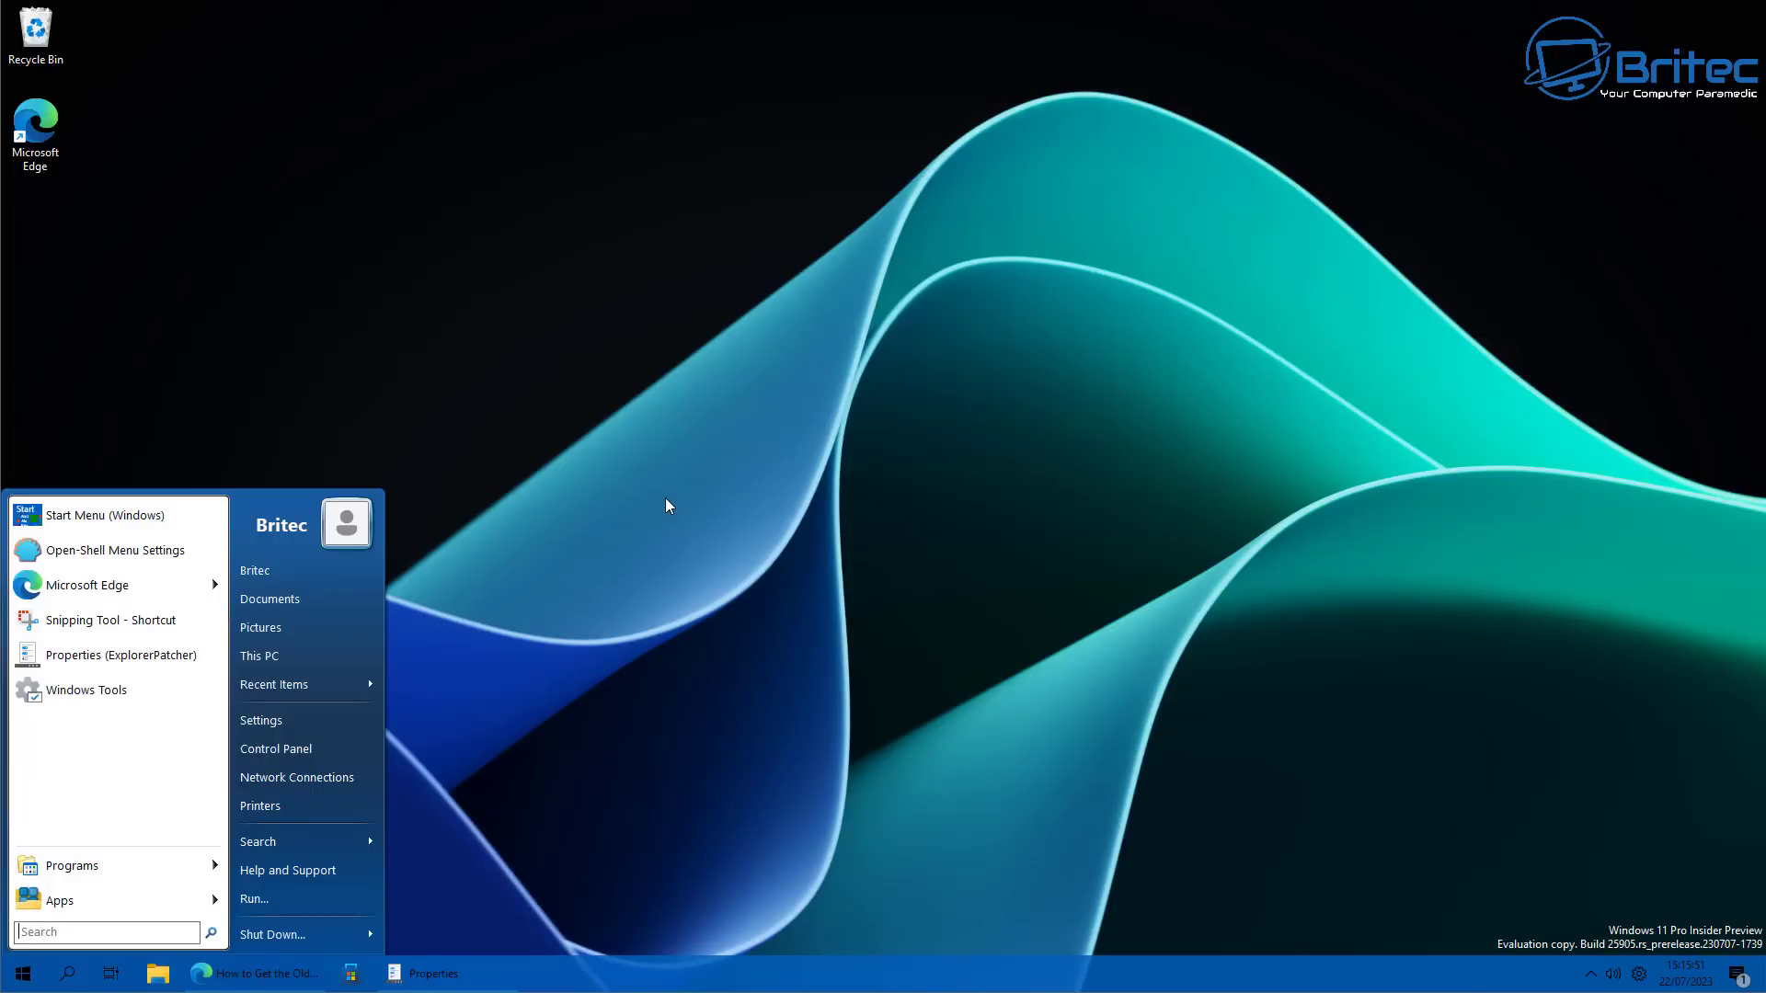
pyautogui.click(655, 525)
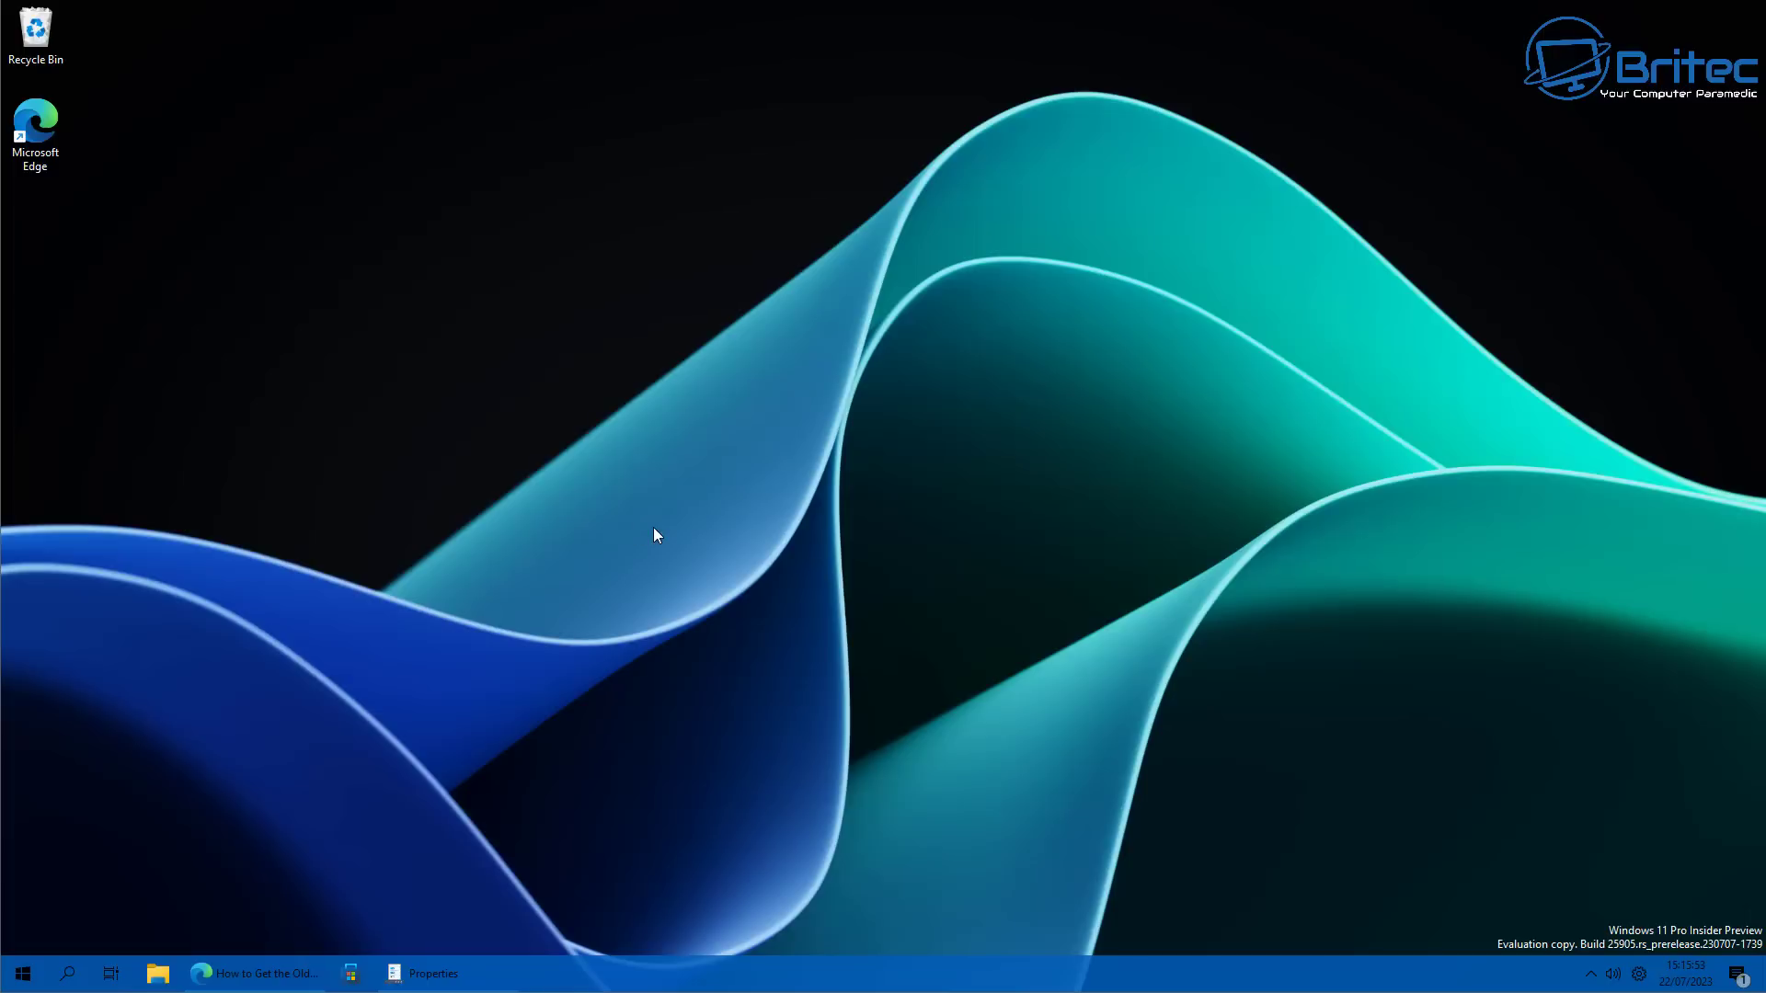